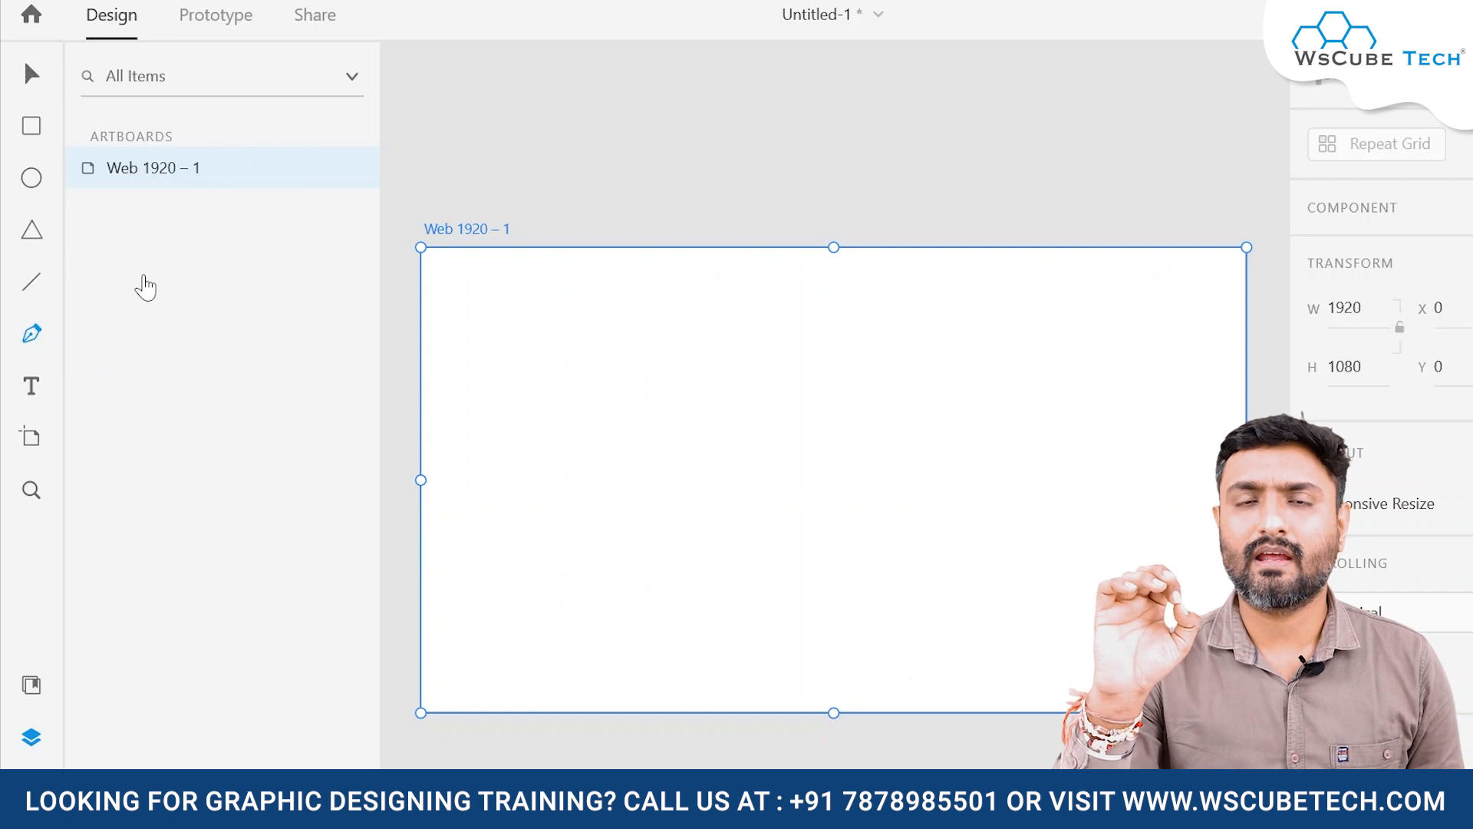
Draw a rectangle about 845 by 391 on the artboard and move its upper-left anchor point inward to about X 954, Y 418
click(34, 126)
mouse_move(514, 312)
mouse_down()
mouse_move(704, 368)
mouse_move(877, 480)
mouse_up()
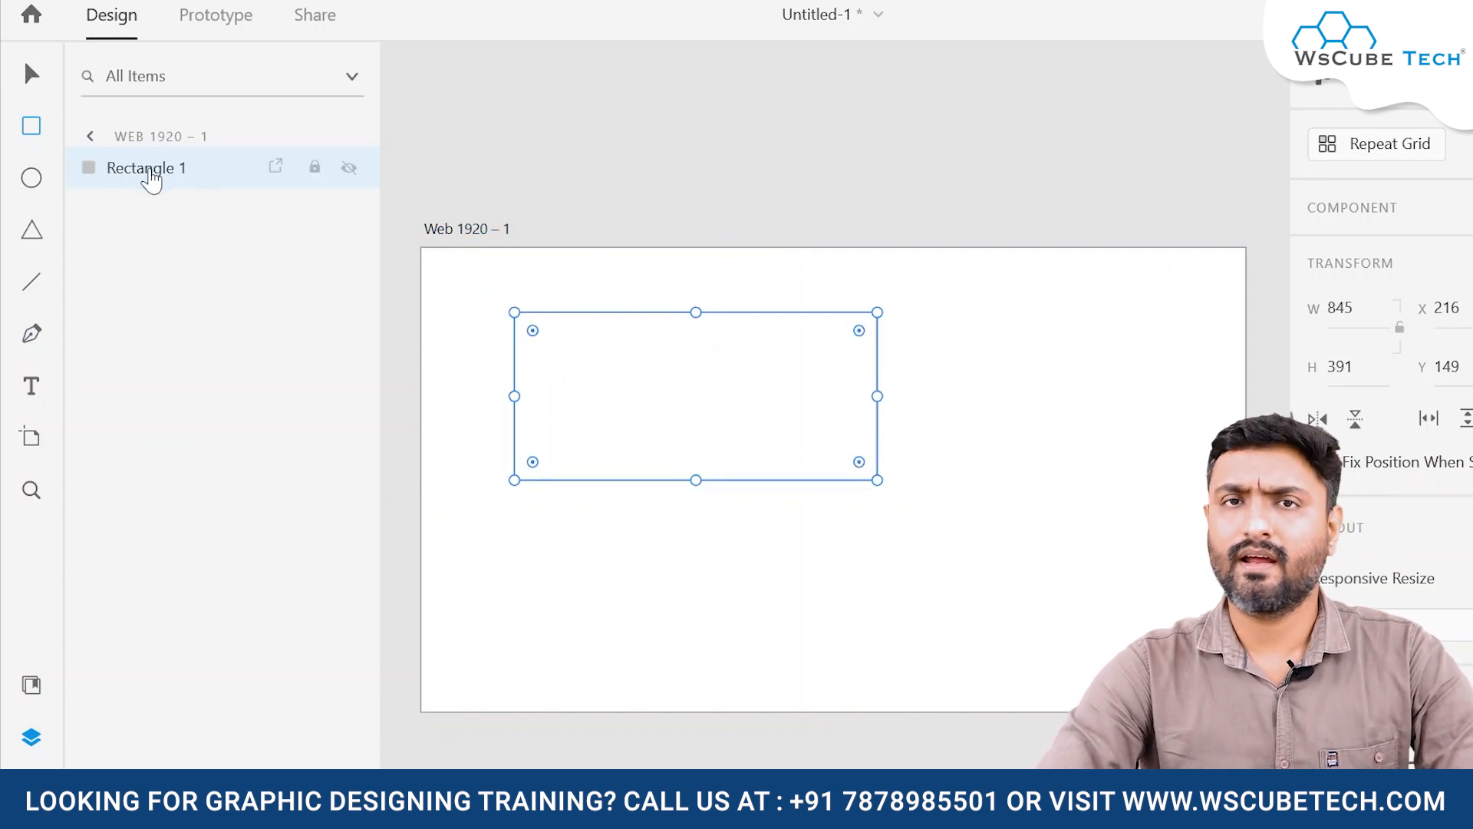
click(31, 73)
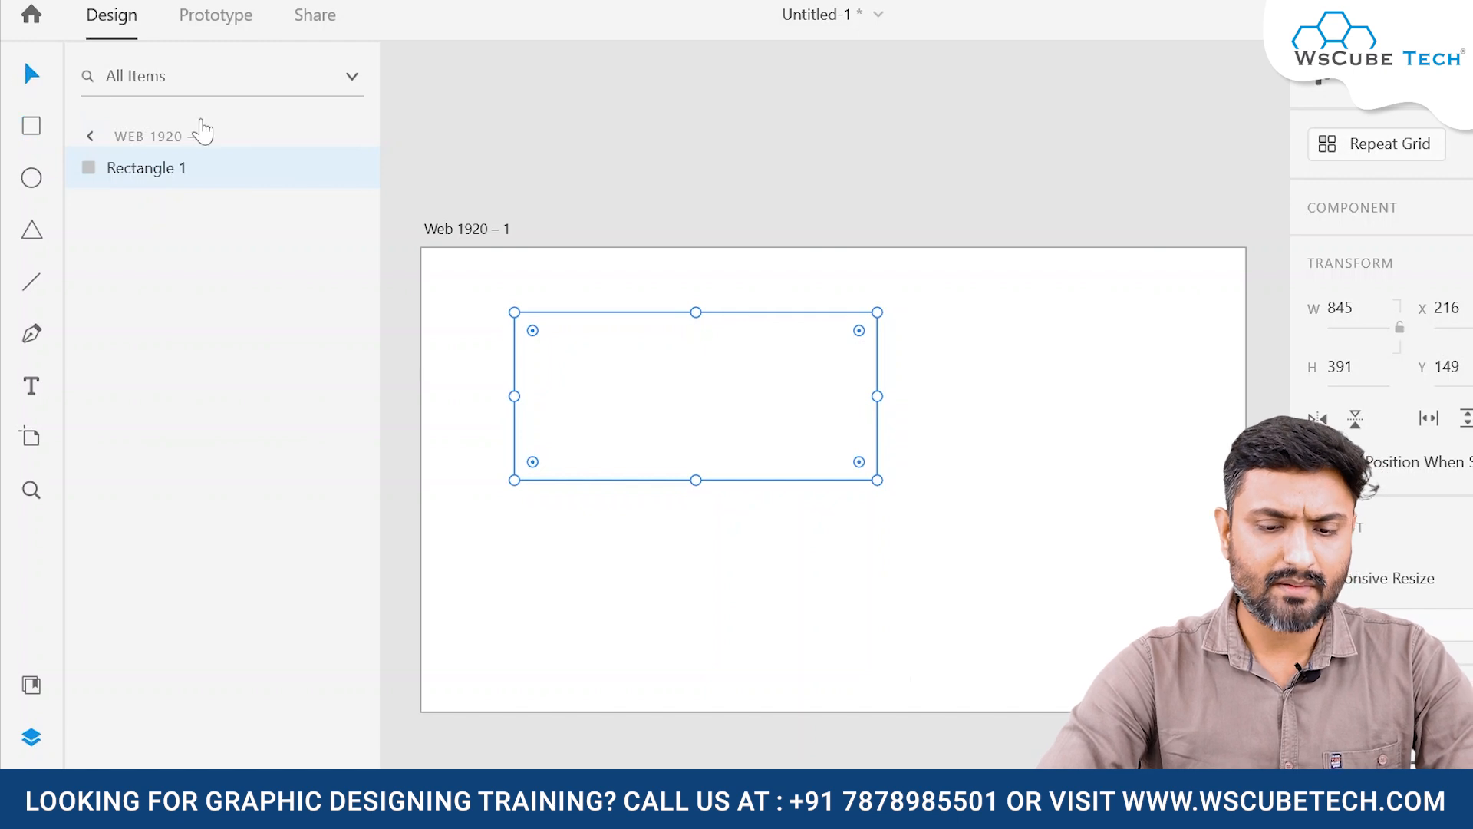
double_click(727, 311)
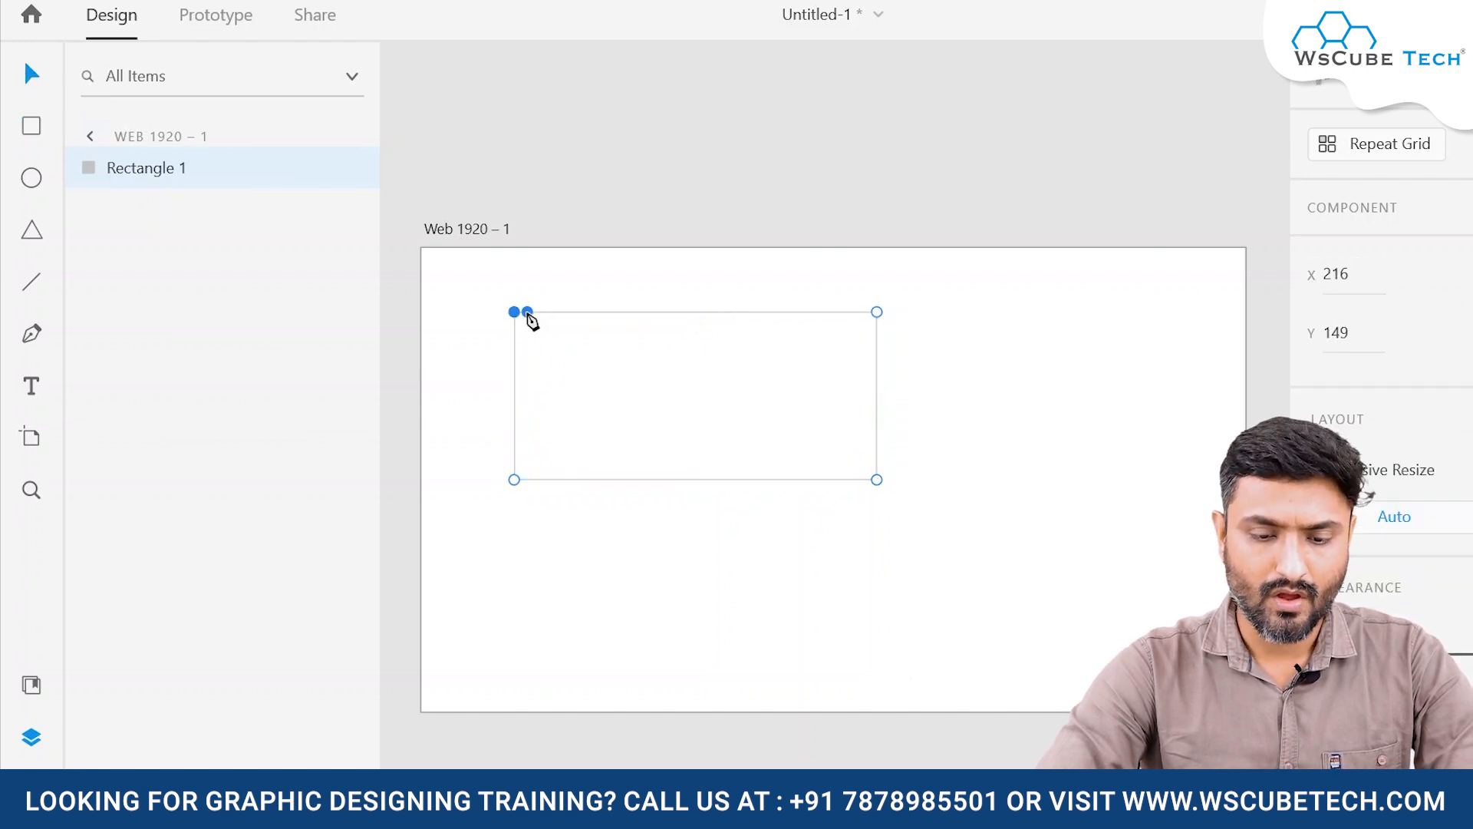
drag(514, 312, 830, 427)
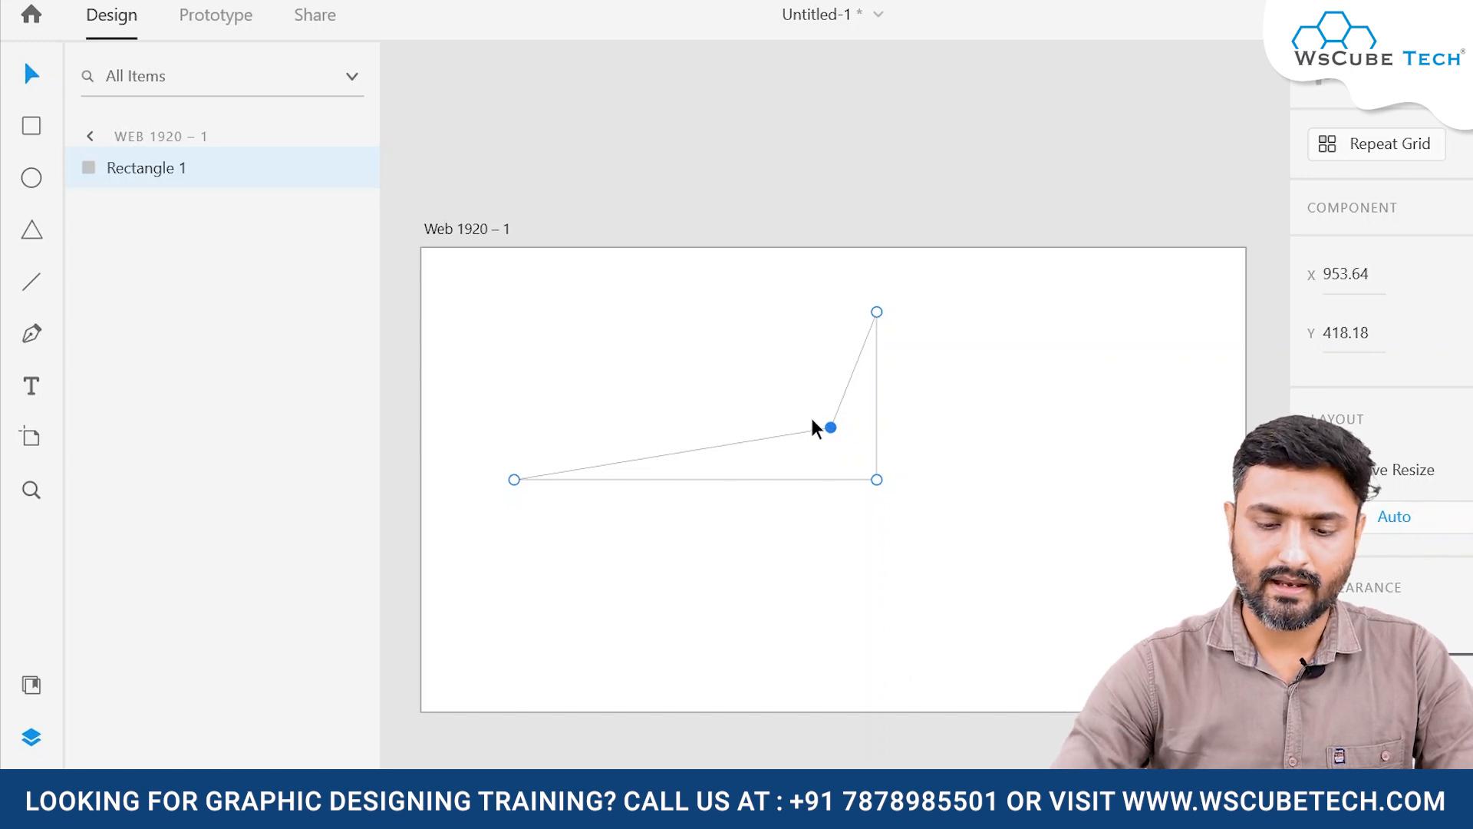
click(772, 535)
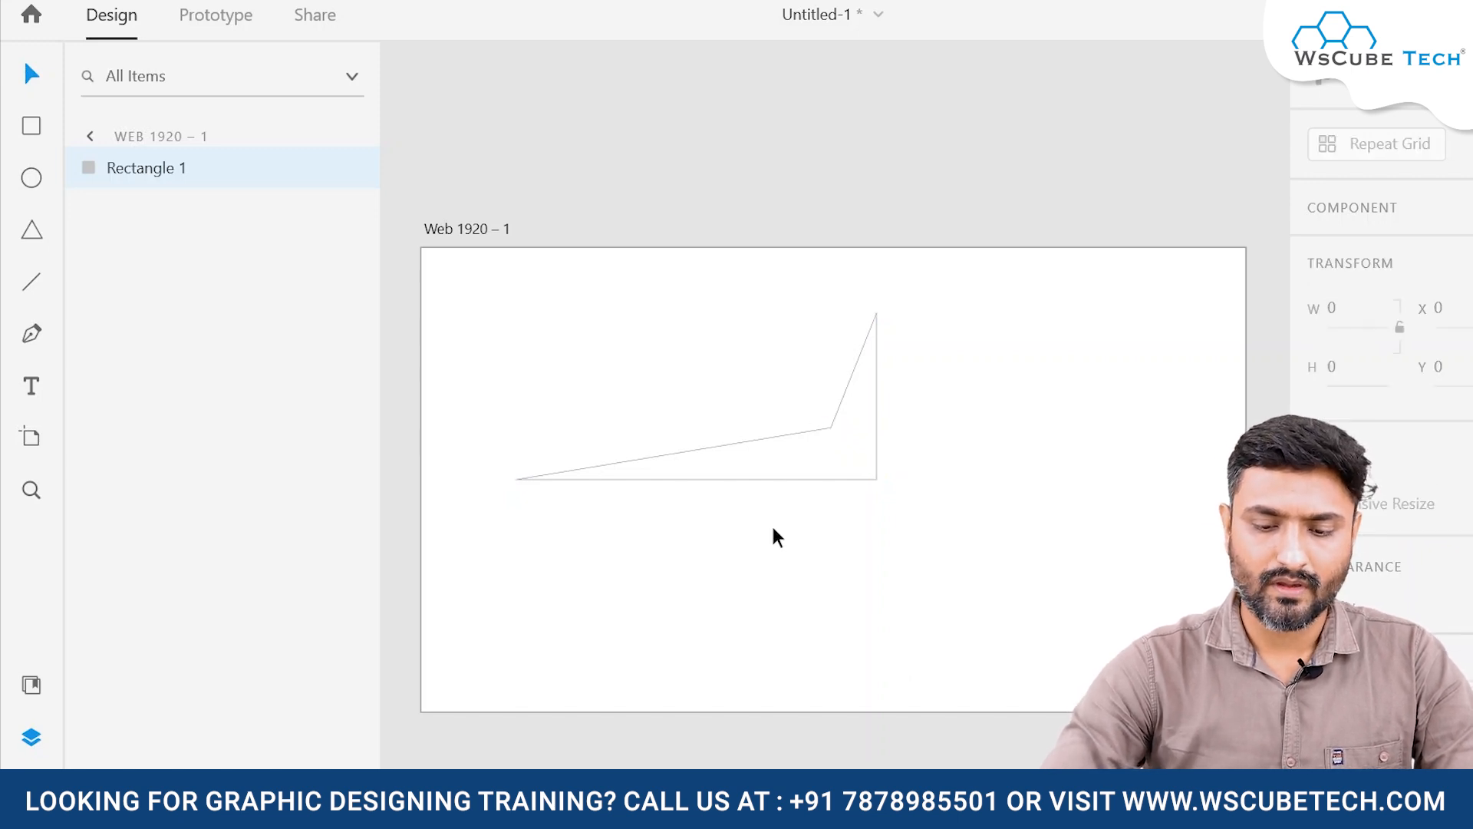
Reshape the outline into an irregular eight-point polygon by moving its inner anchor and adding new anchors along the edges
click(542, 477)
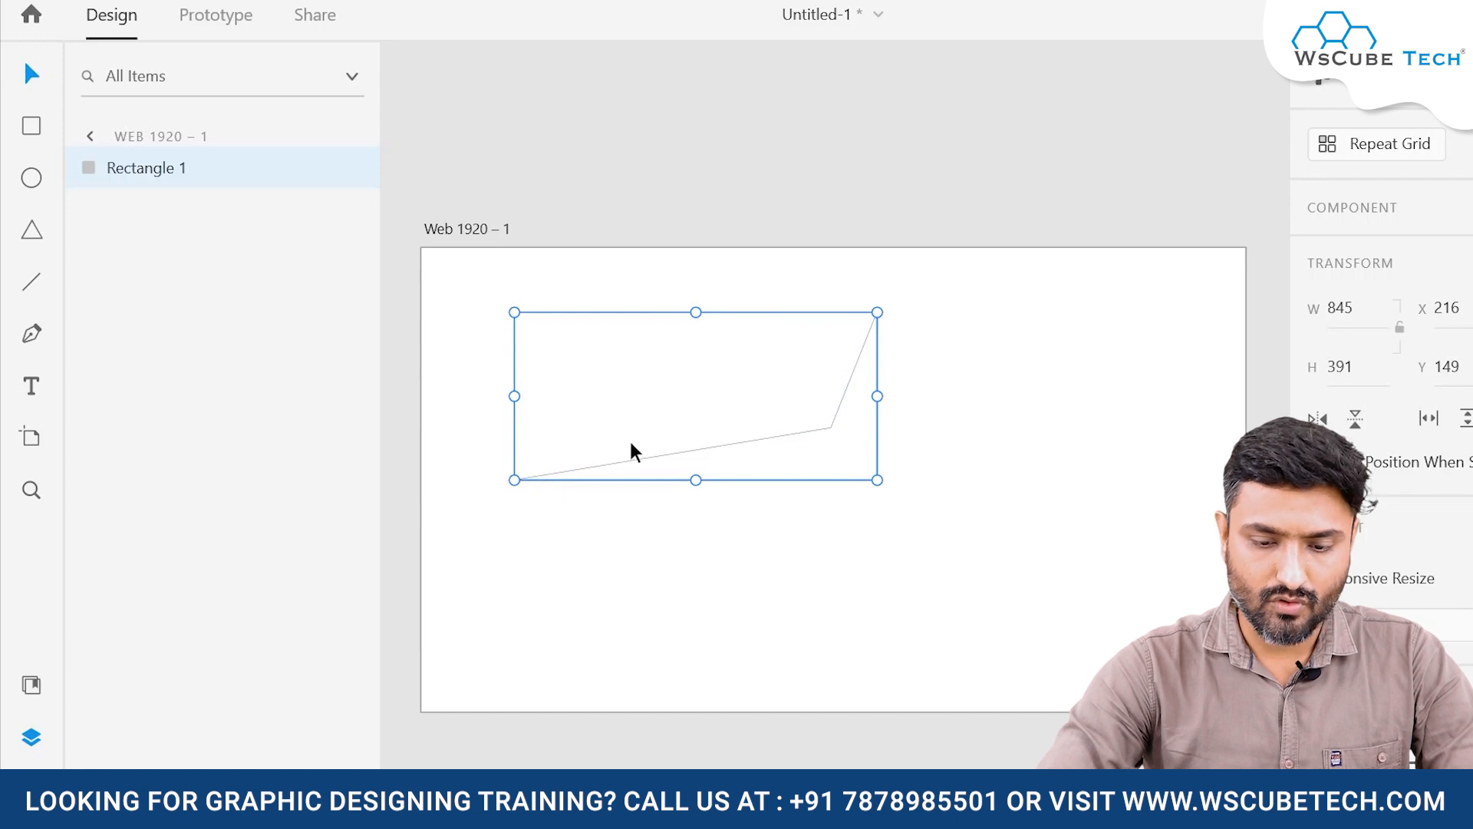
double_click(621, 463)
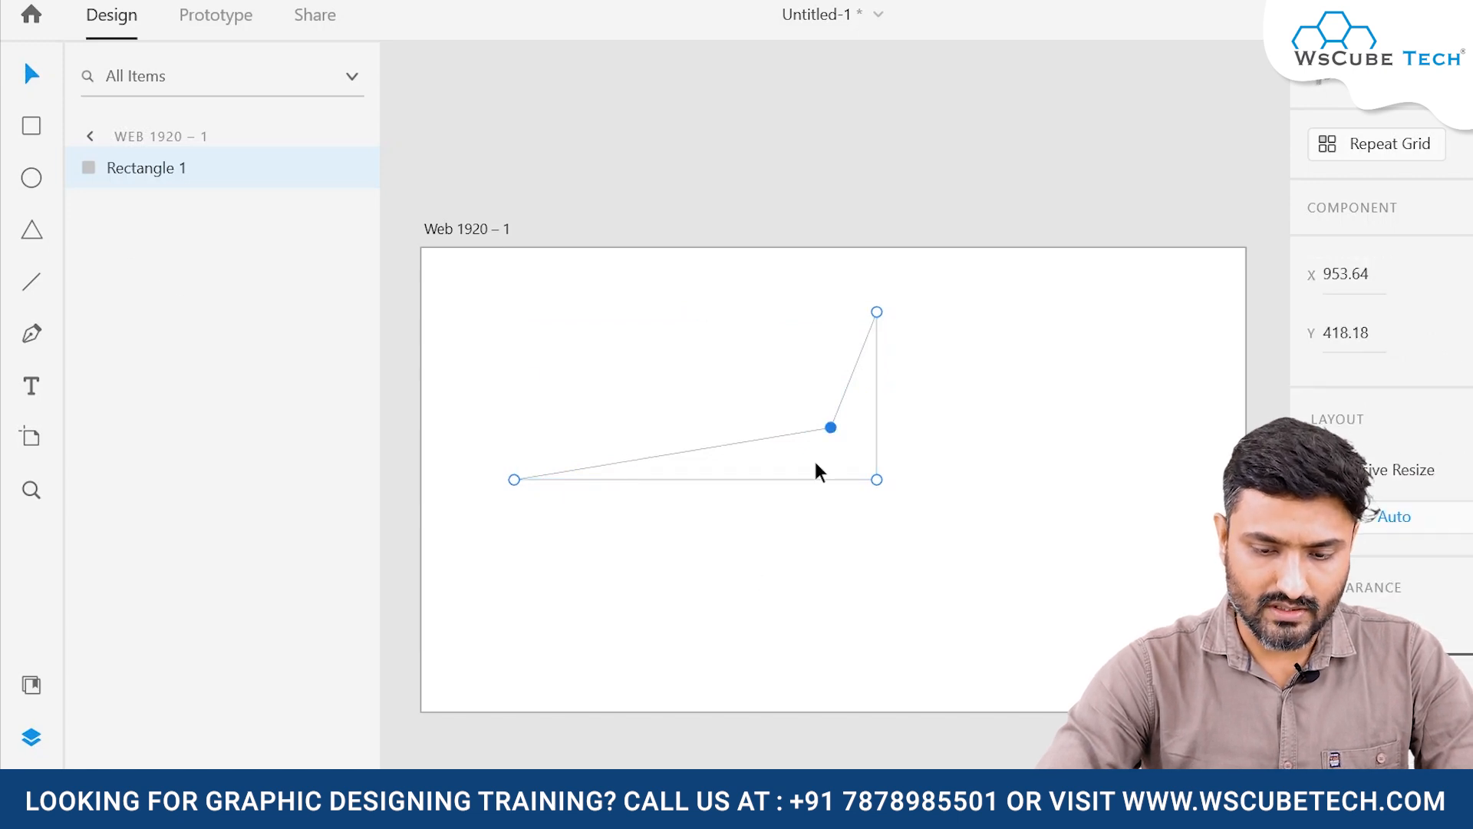
drag(831, 427, 657, 428)
click(777, 366)
drag(778, 370, 1070, 325)
click(877, 394)
click(790, 480)
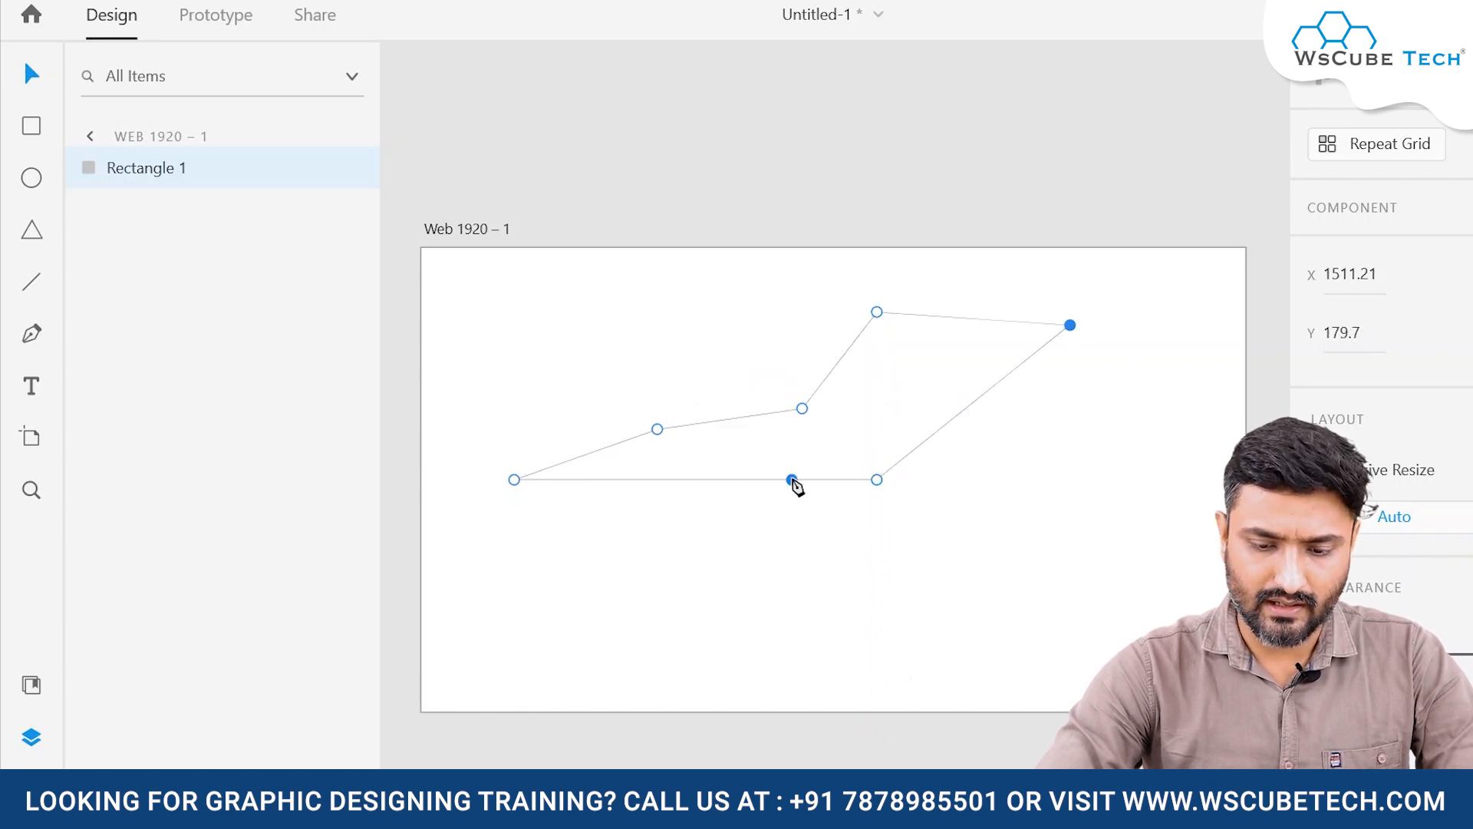
drag(792, 479, 775, 572)
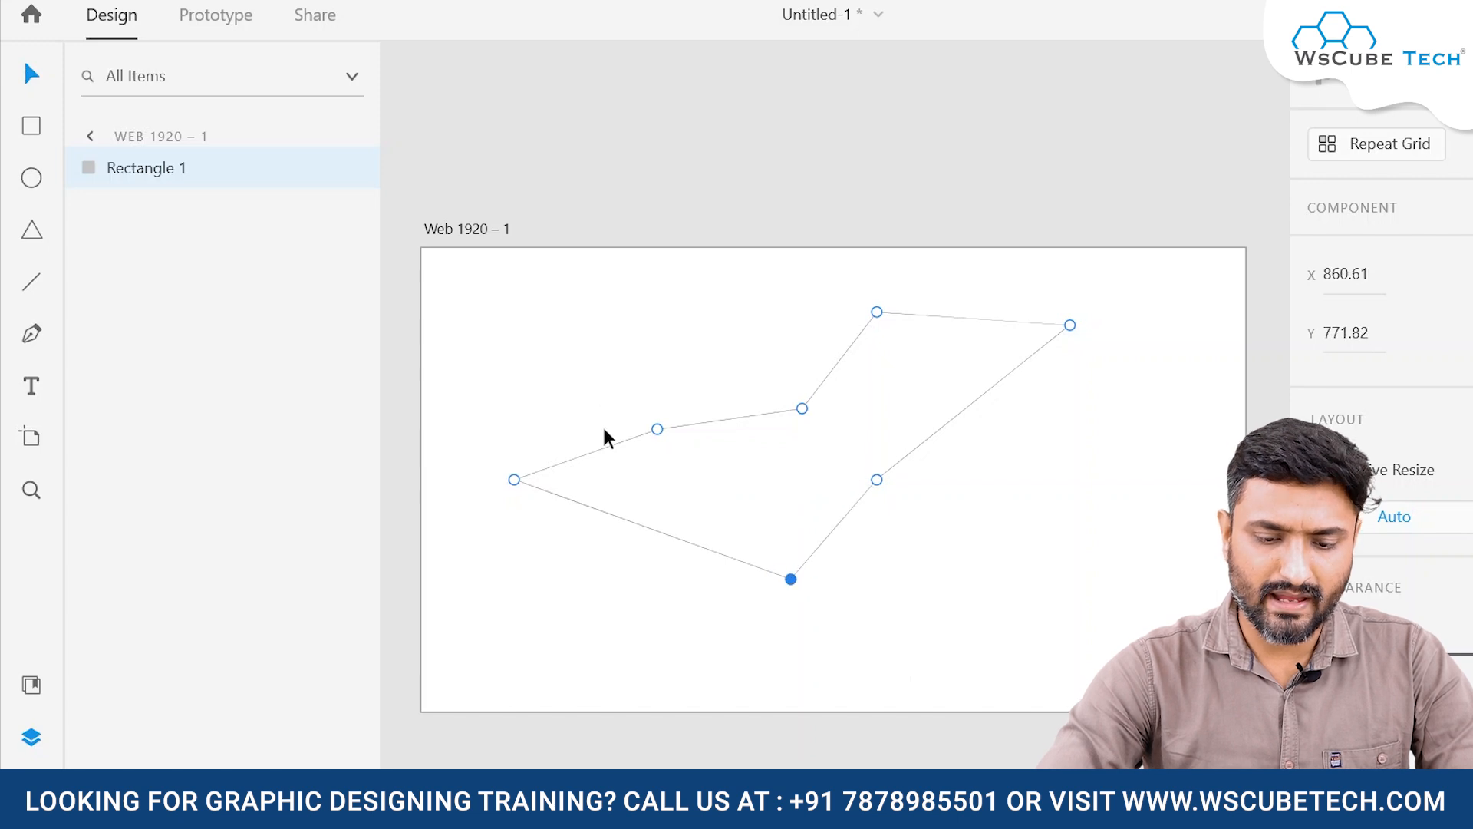
click(595, 452)
drag(595, 453, 555, 378)
click(605, 618)
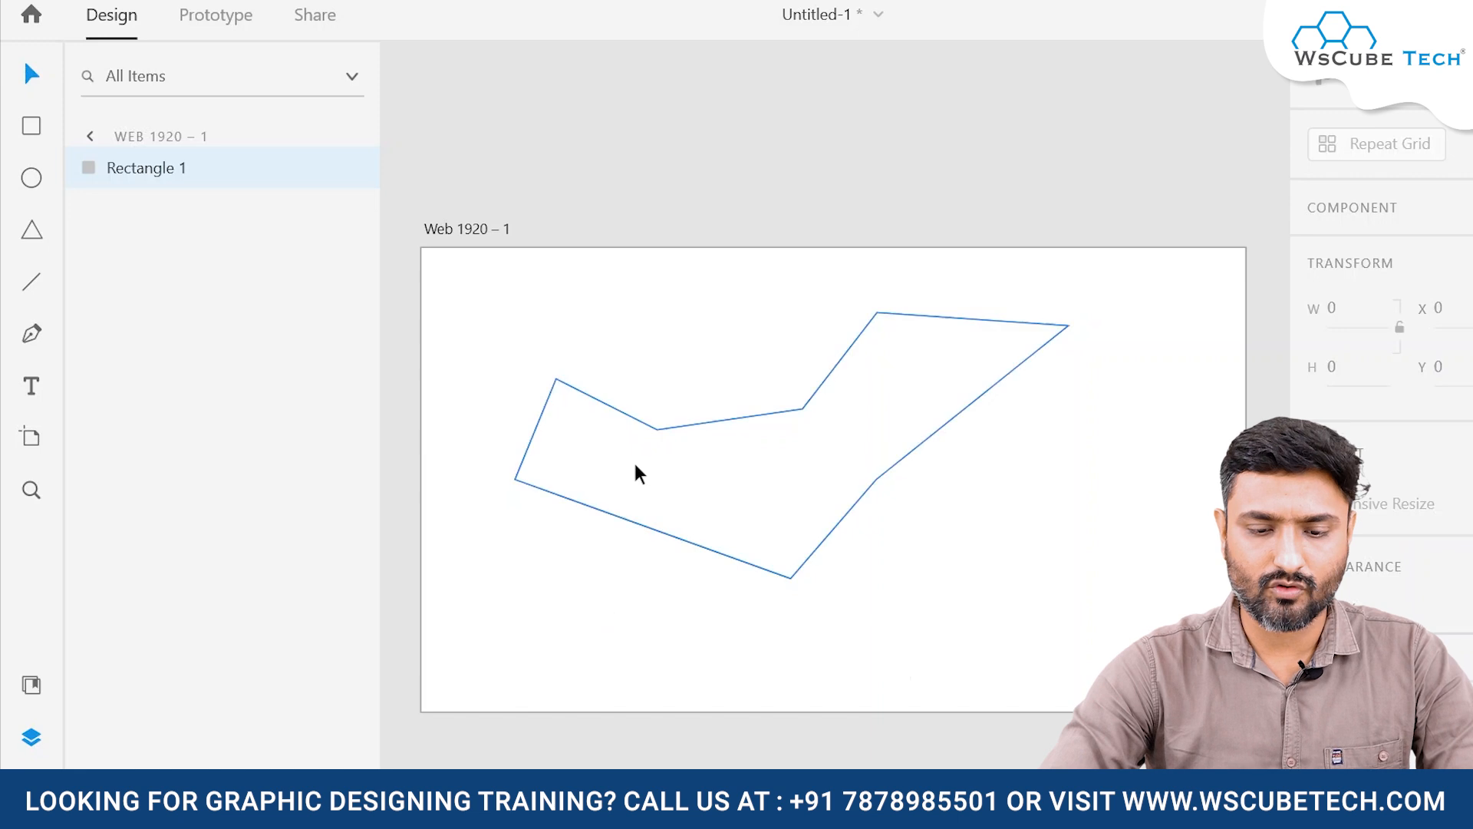
Shrink the reshaped polygon to about 1079 wide by 360 high, and delete it from the artboard
click(722, 420)
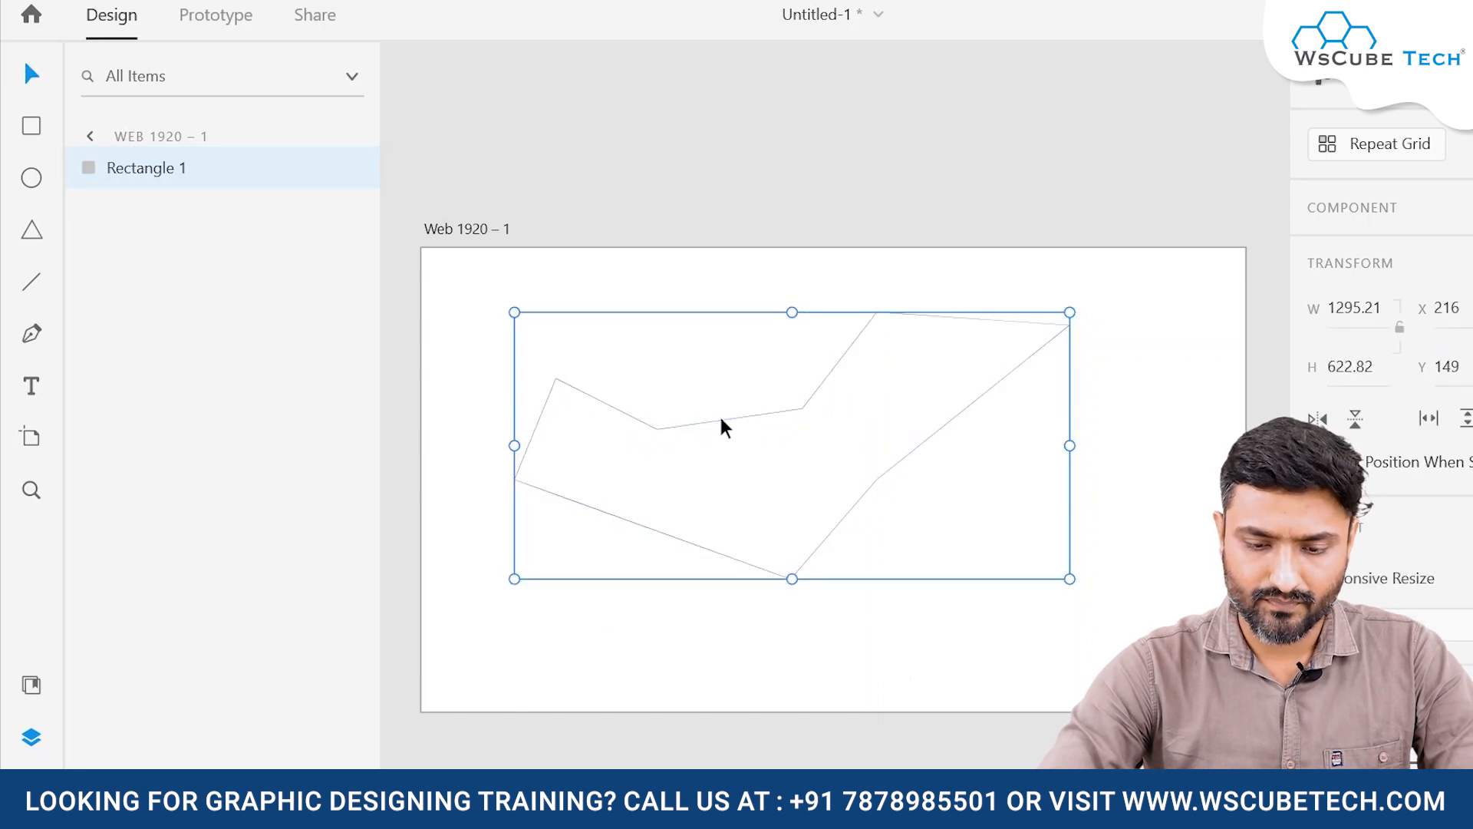
drag(793, 309, 791, 423)
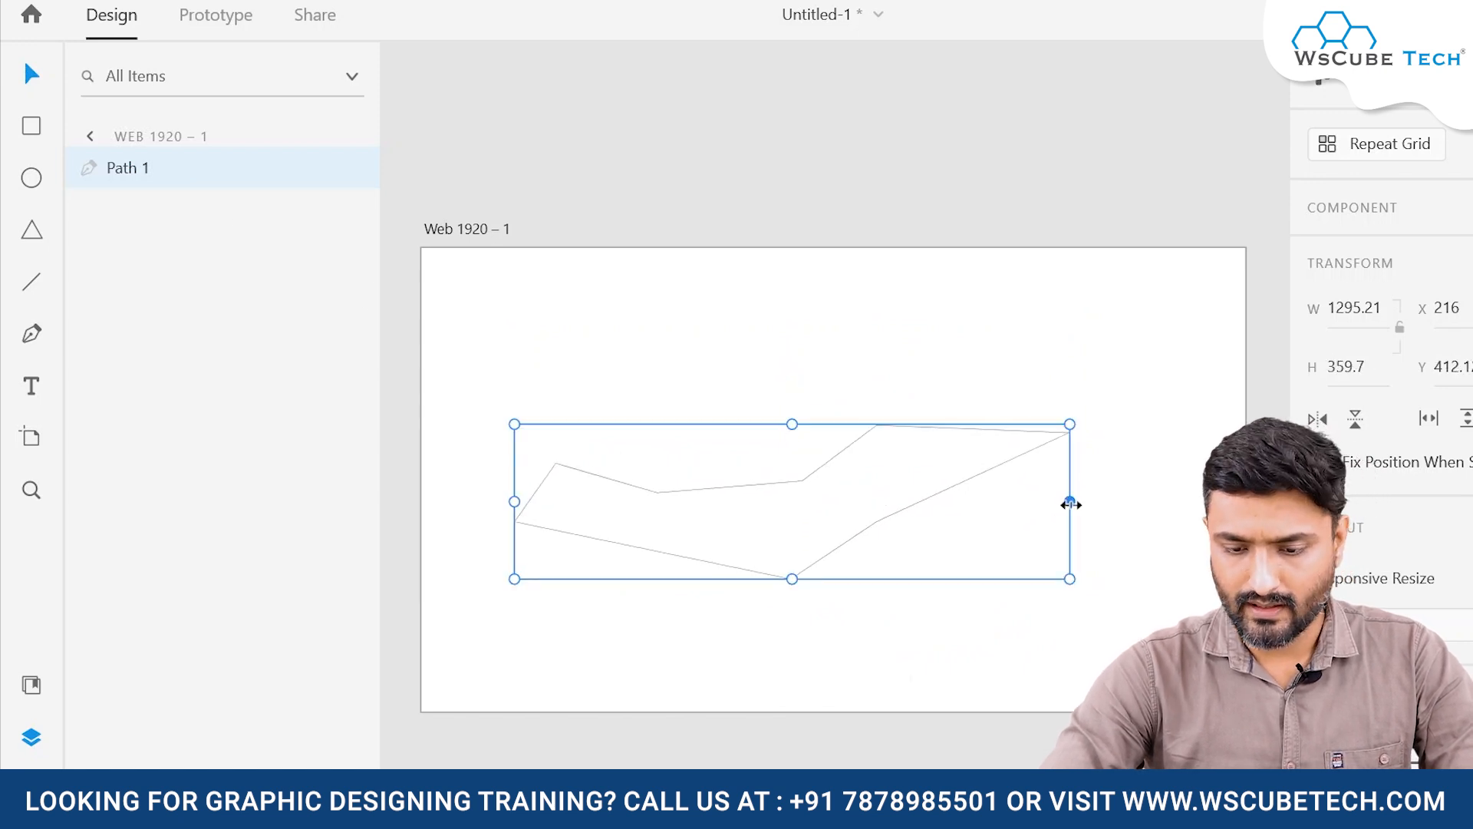
drag(1063, 499, 977, 498)
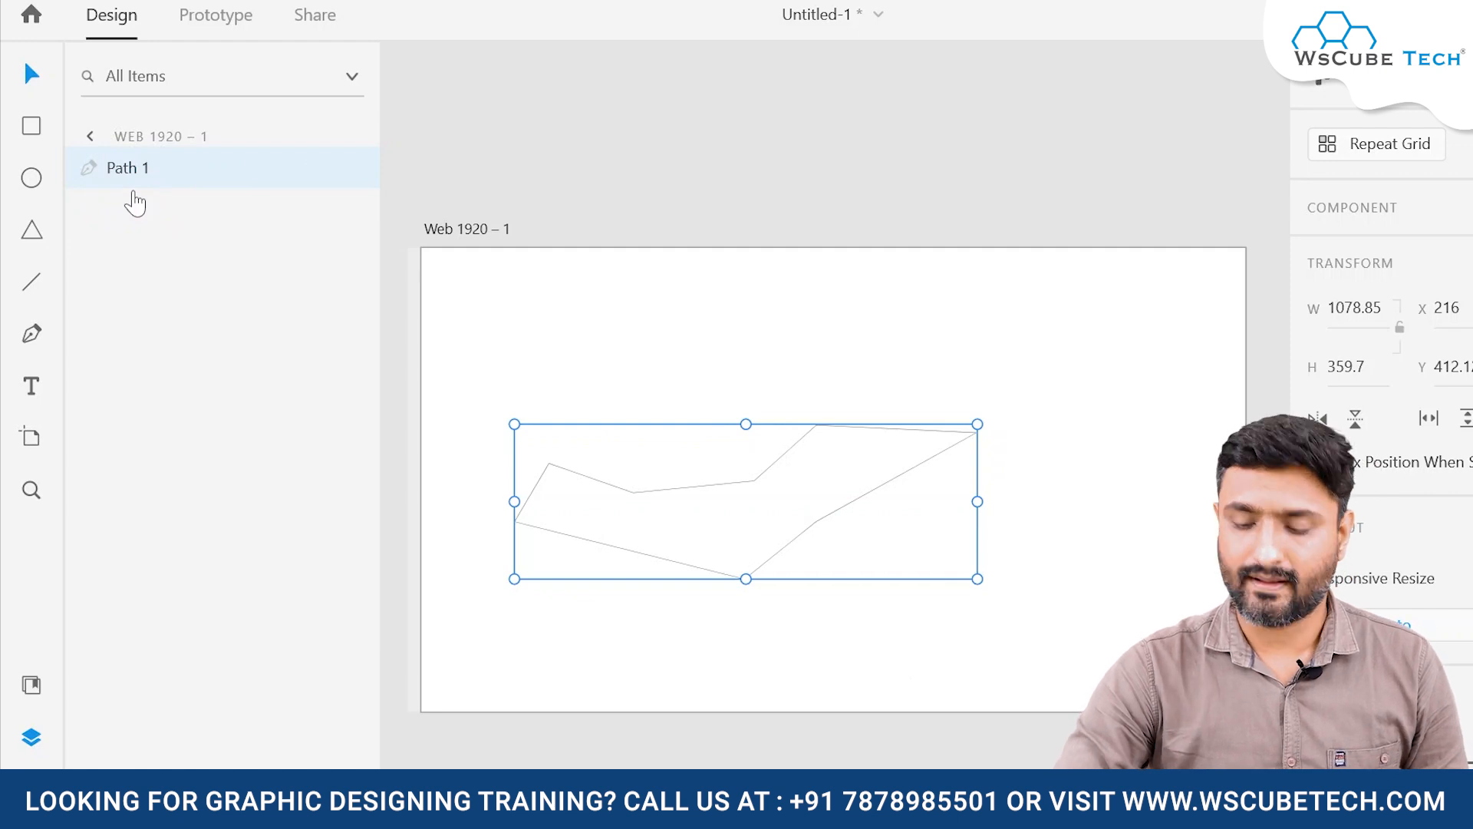
key(Delete)
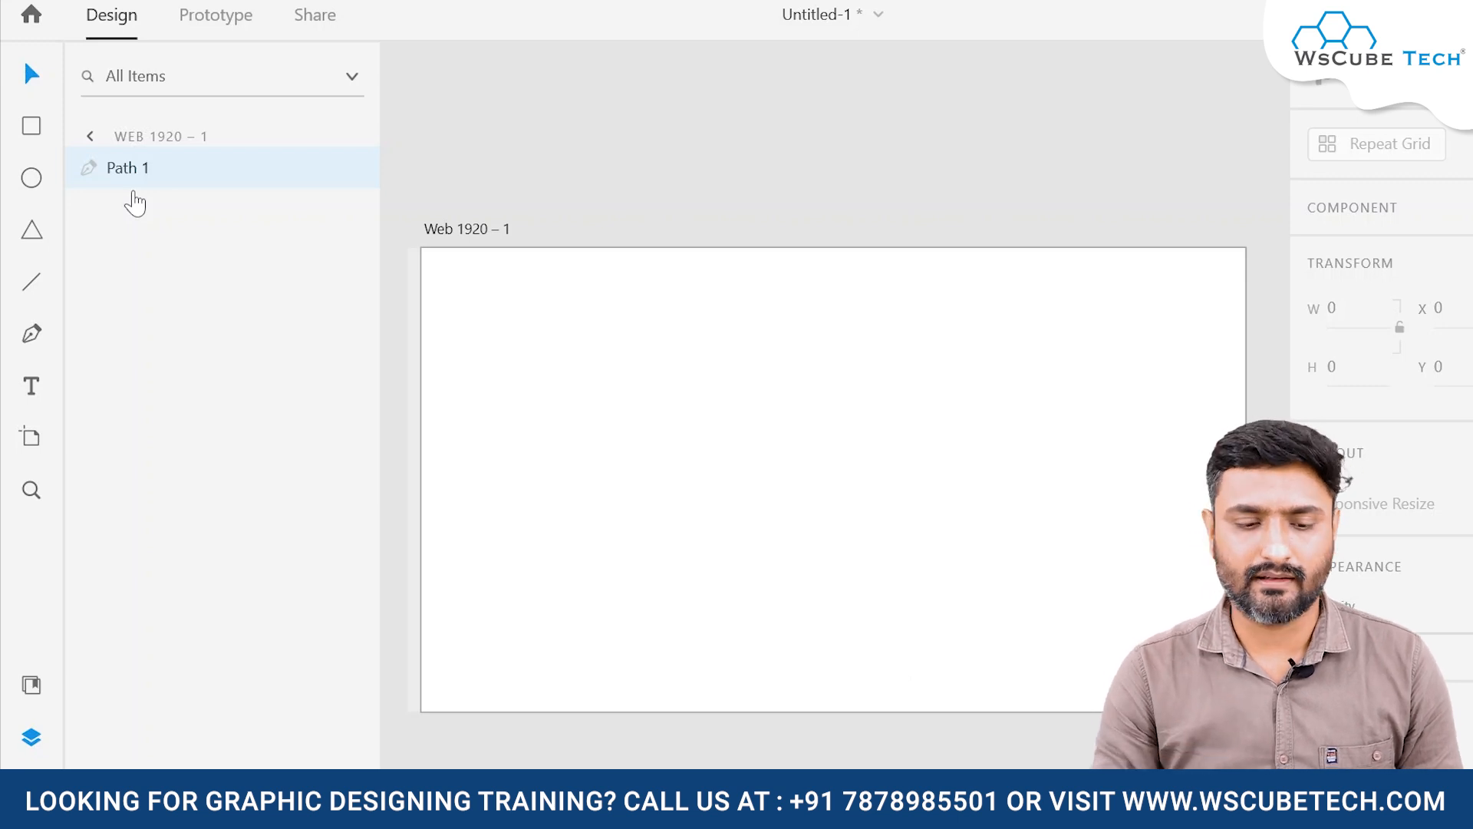
Try to close a two-point path drawn across the upper artboard with the Pen tool, and undo the path
click(29, 335)
click(476, 314)
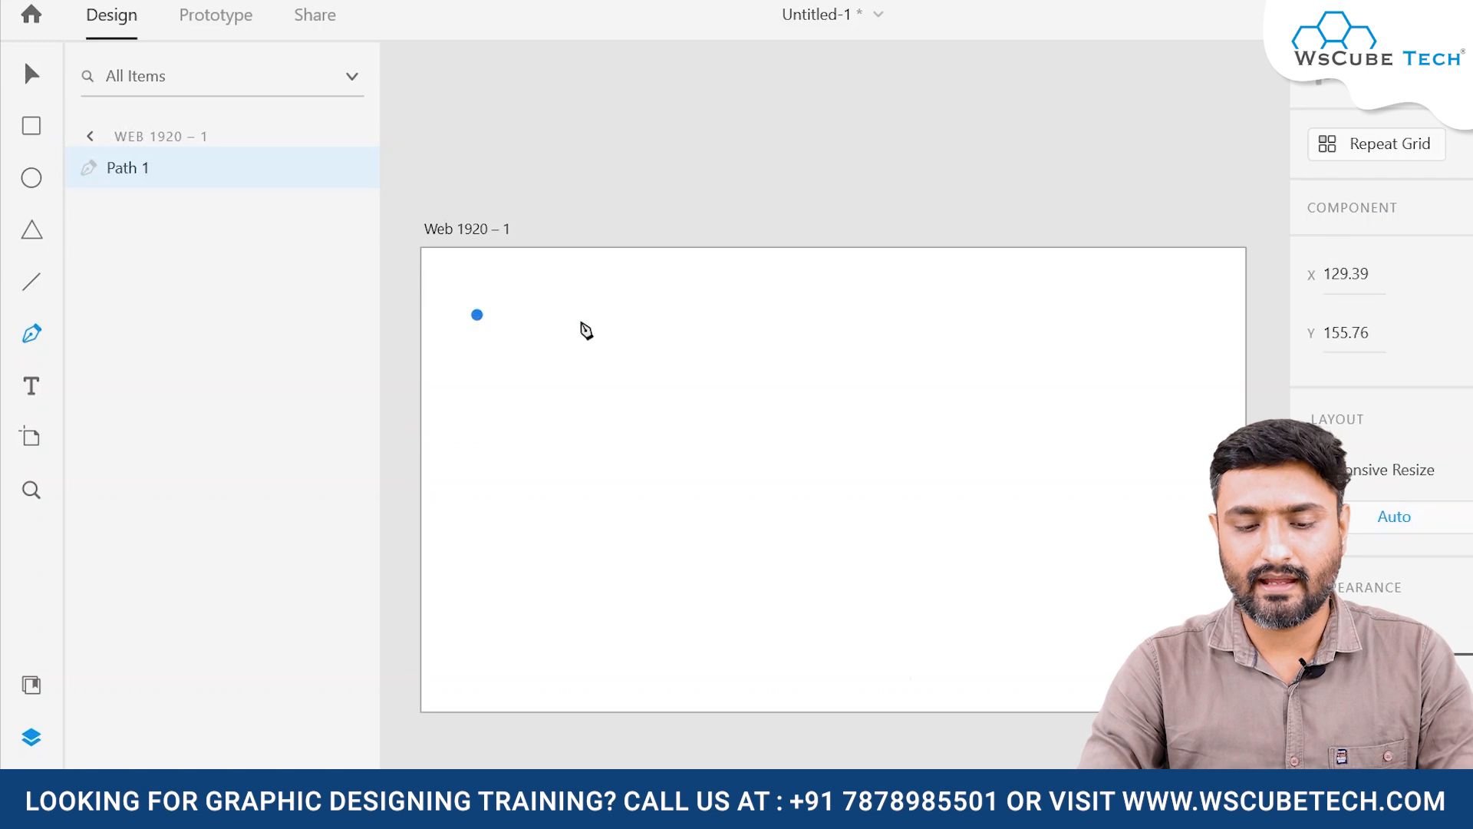
click(1131, 339)
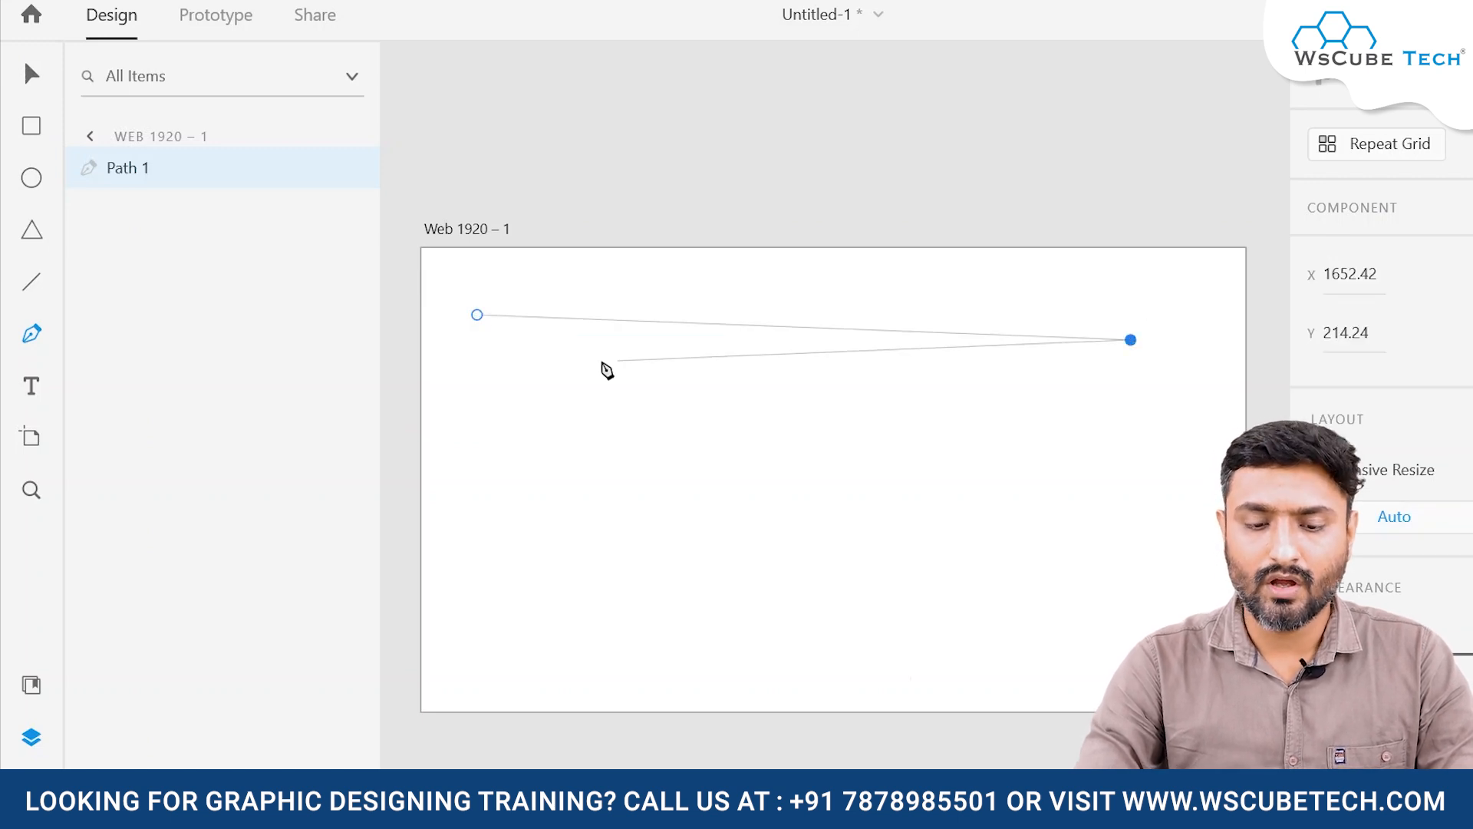
click(476, 315)
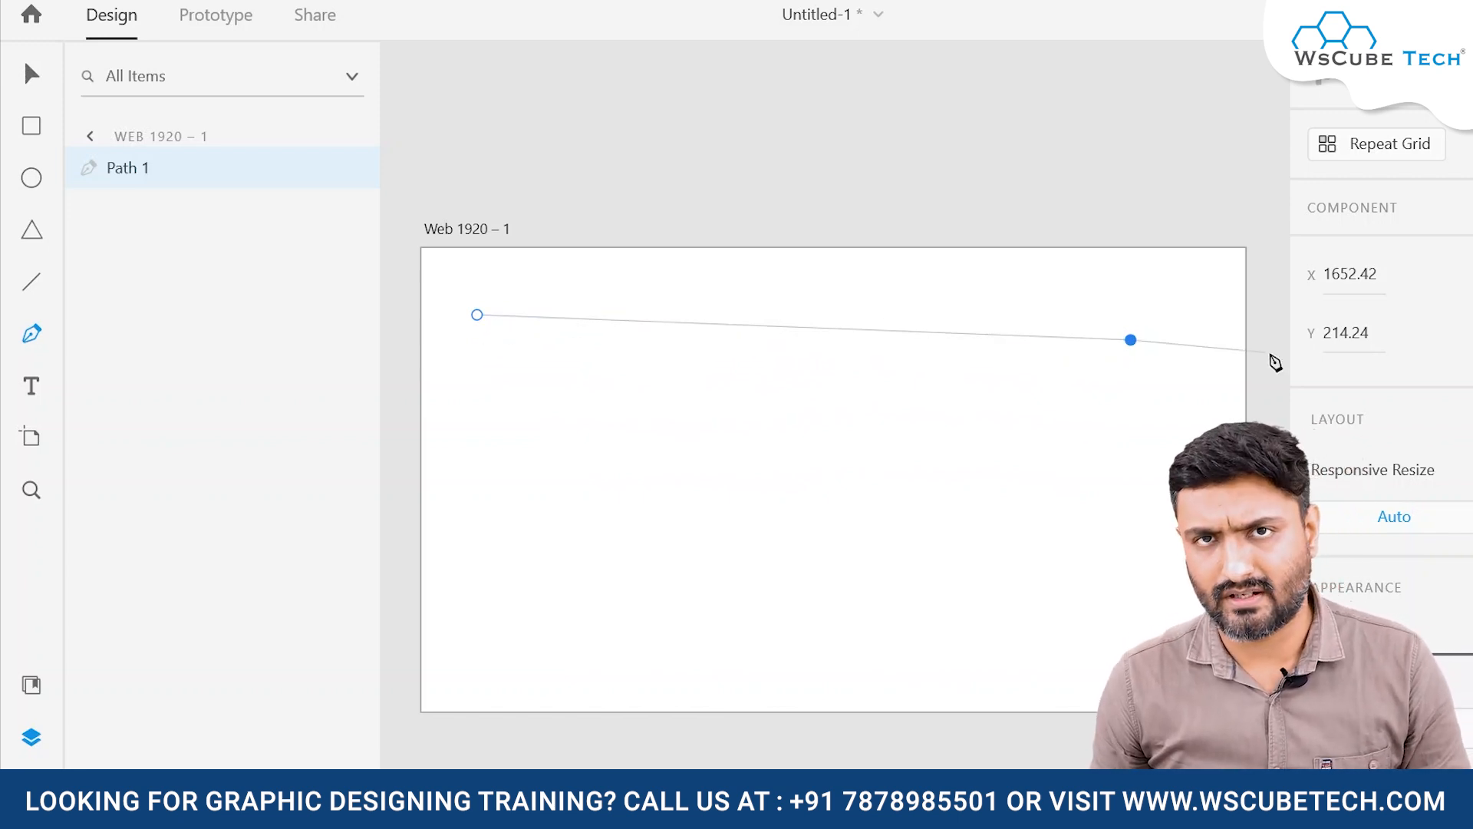
key(ctrl+z)
key(ctrl+z)
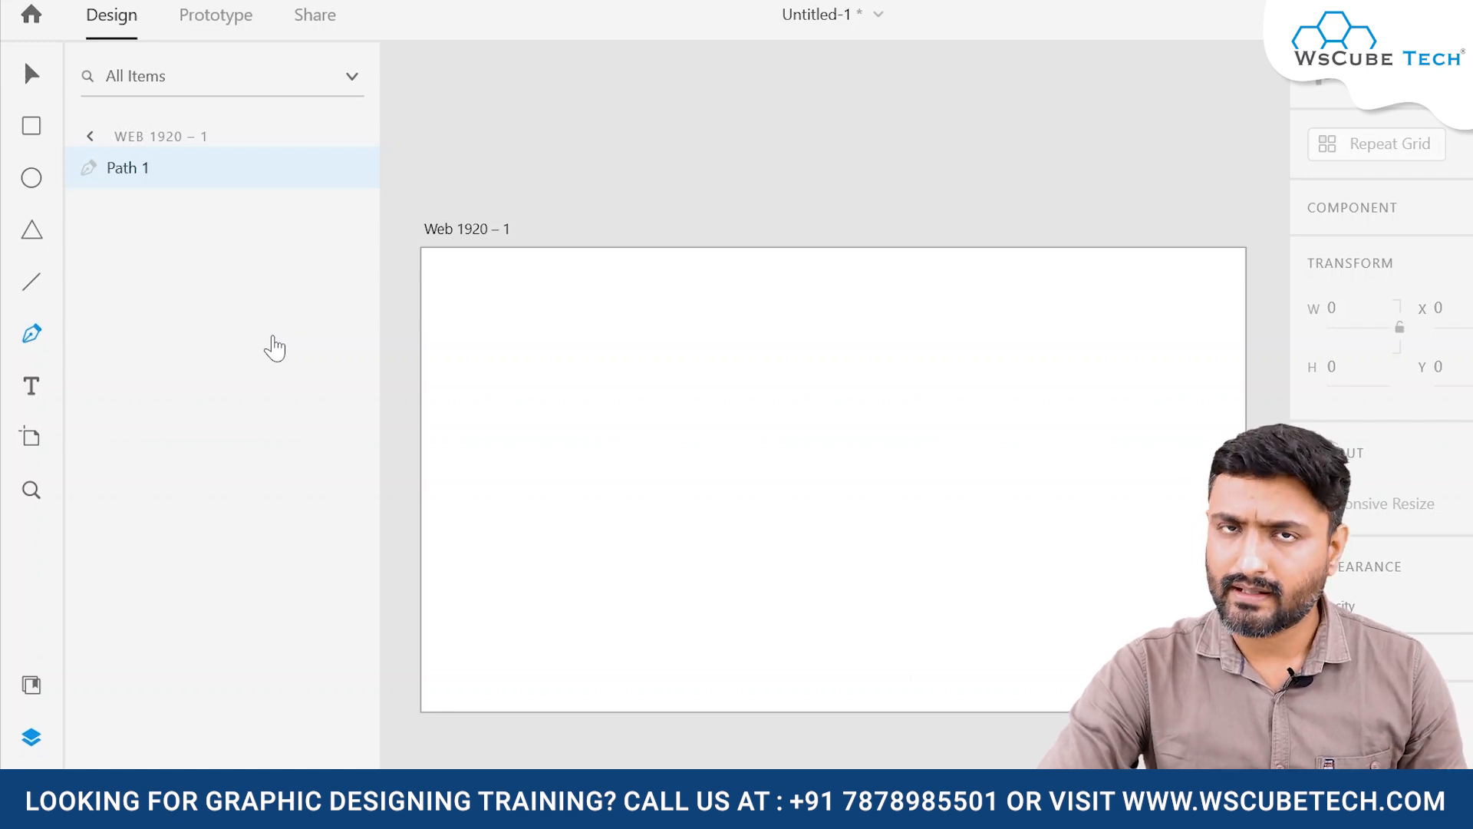
Draw a closed four-sided path with the Pen tool, with corners near (194, 212), (1491, 329), (1093, 792) and (172, 645)
click(20, 331)
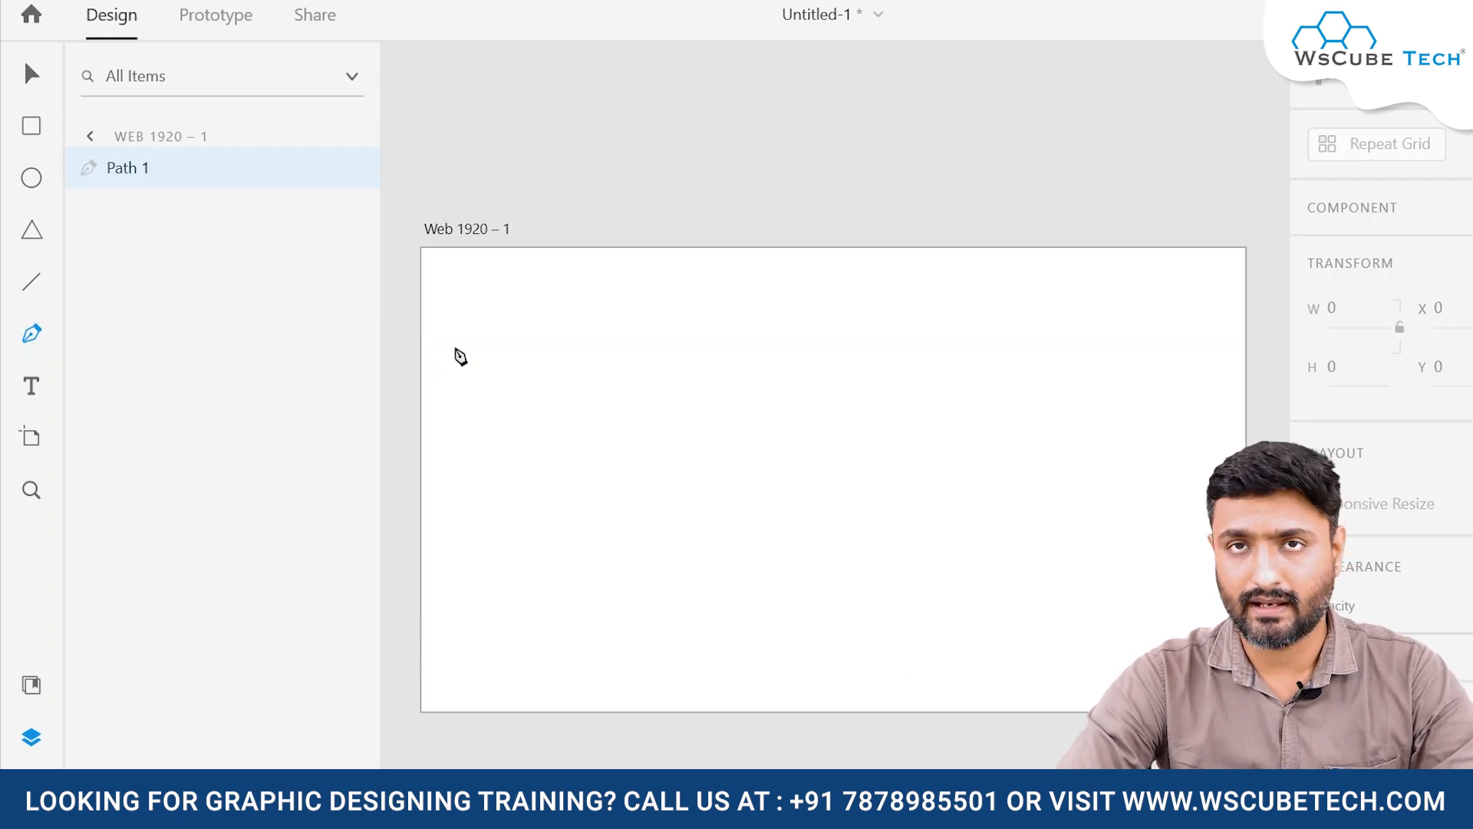
click(505, 338)
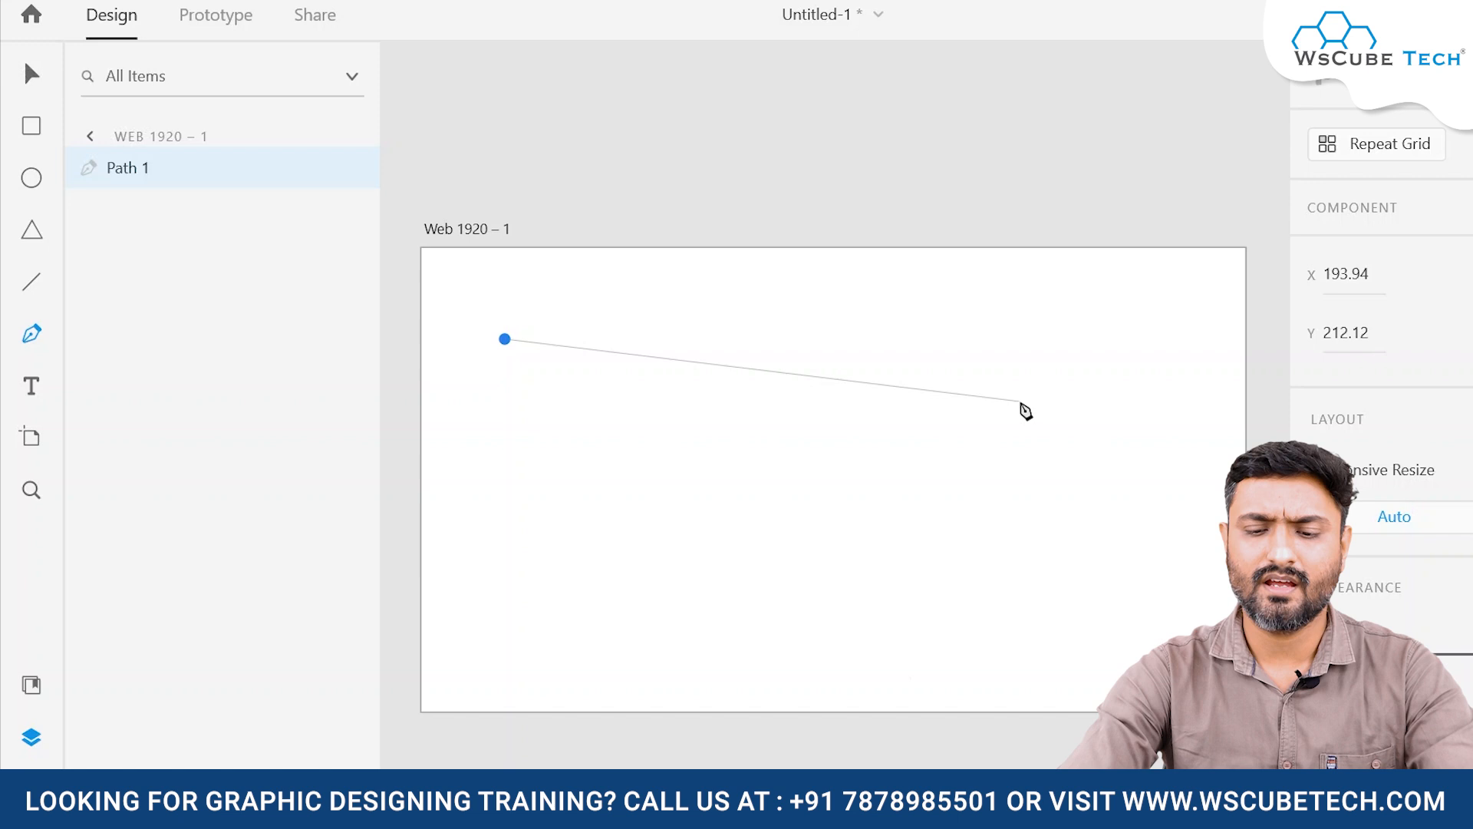
click(1062, 389)
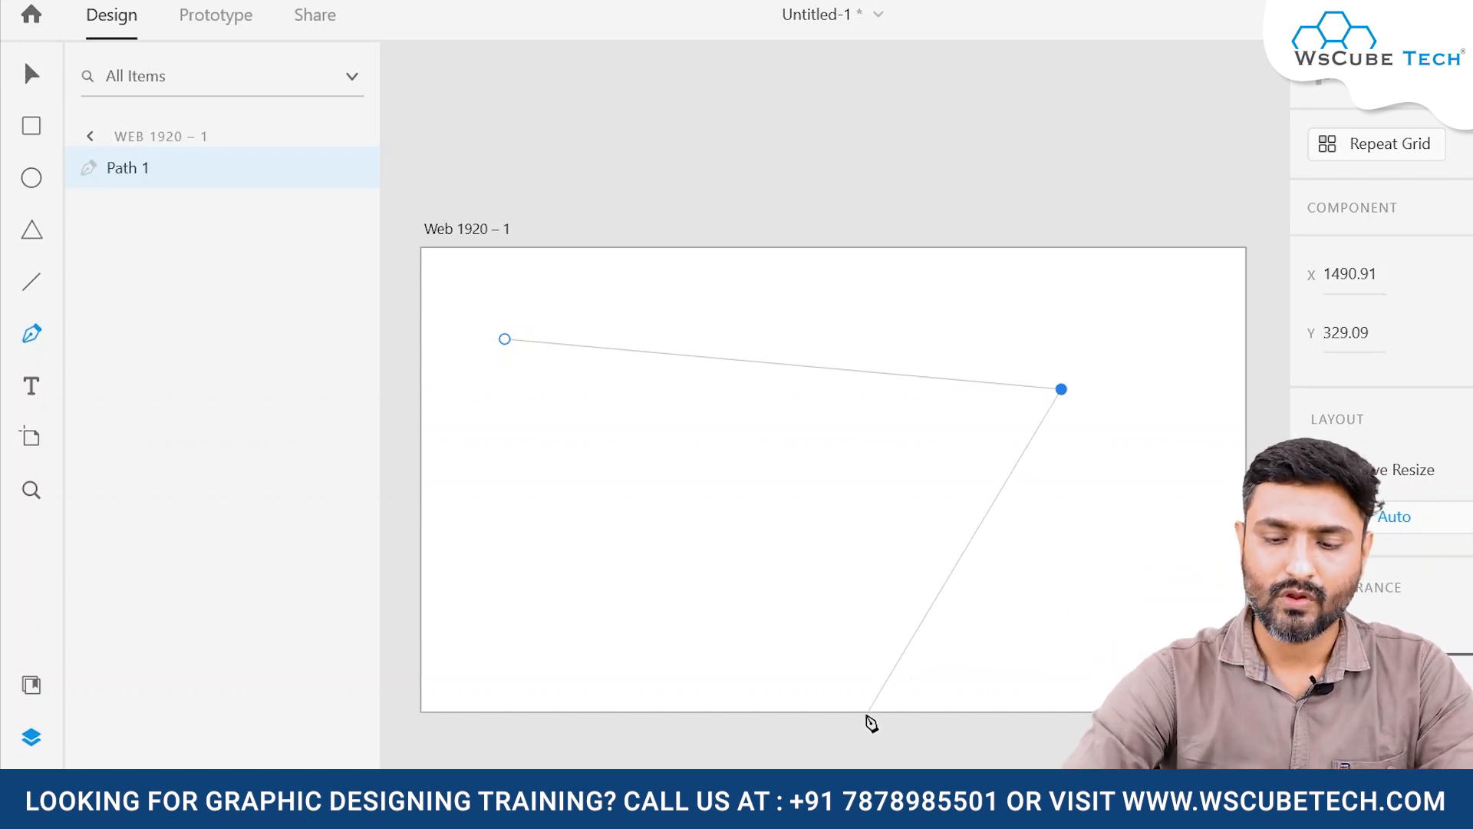
click(890, 587)
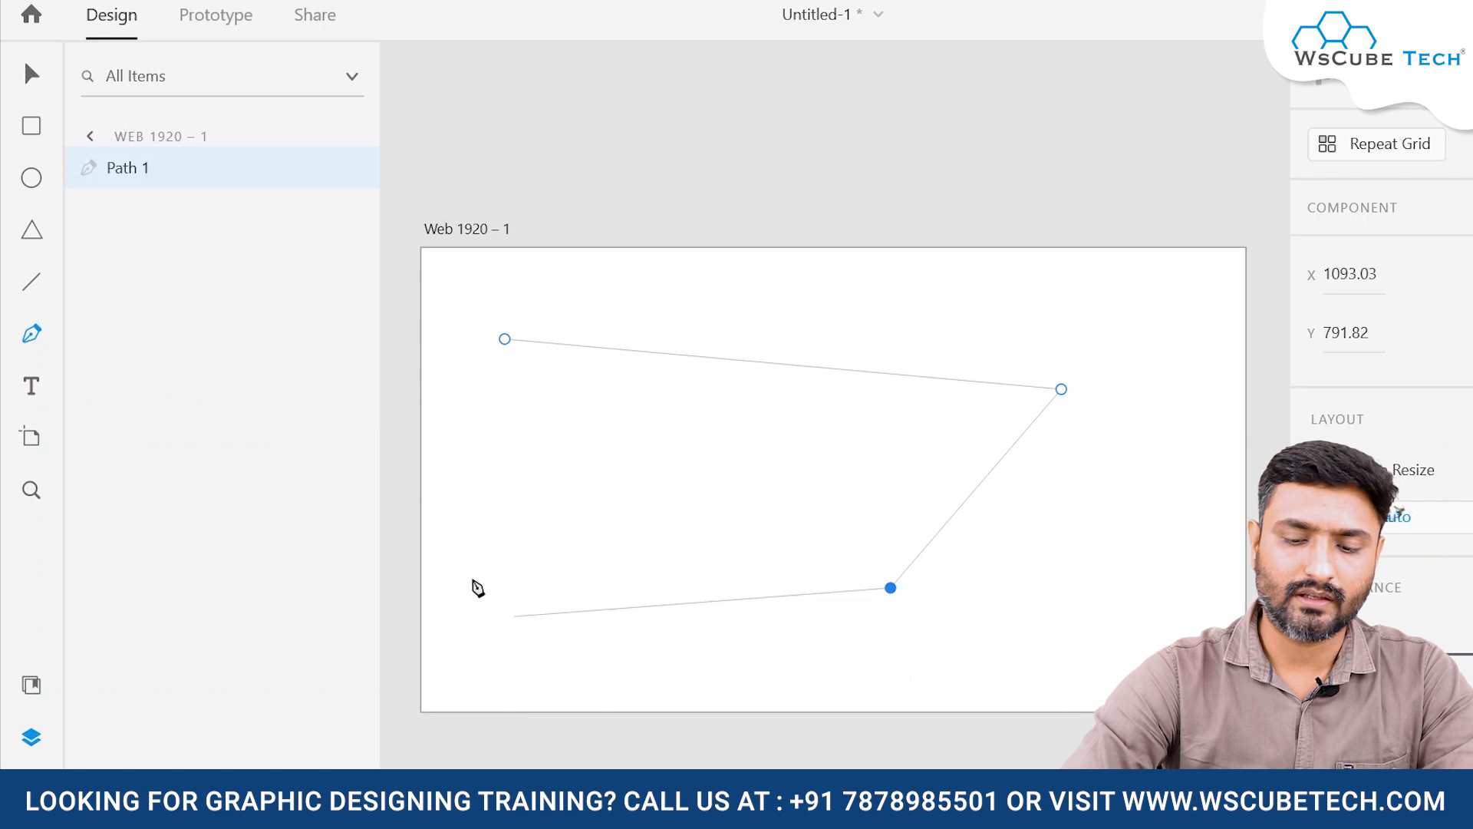
click(495, 525)
click(504, 339)
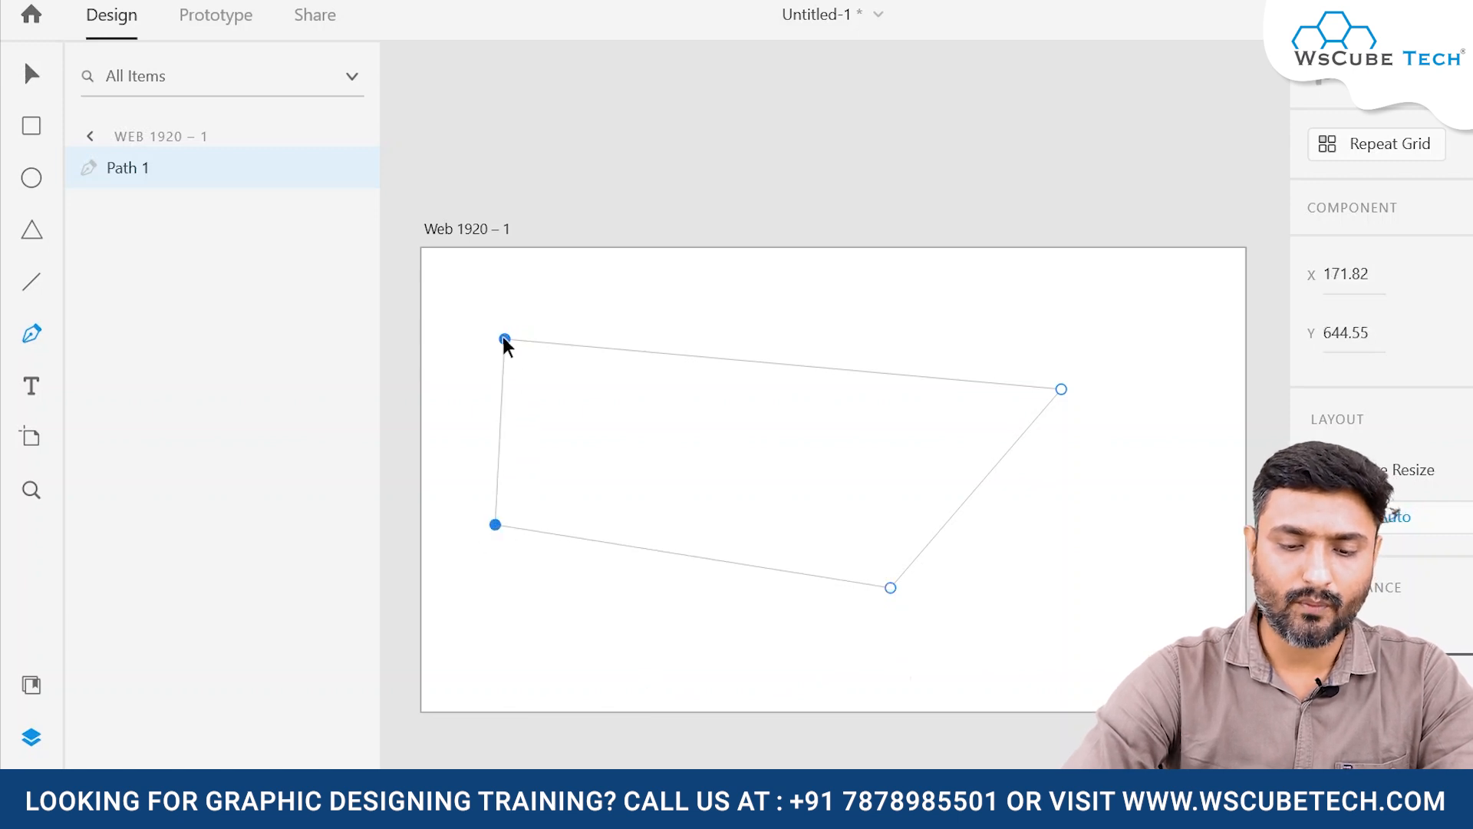
key(v)
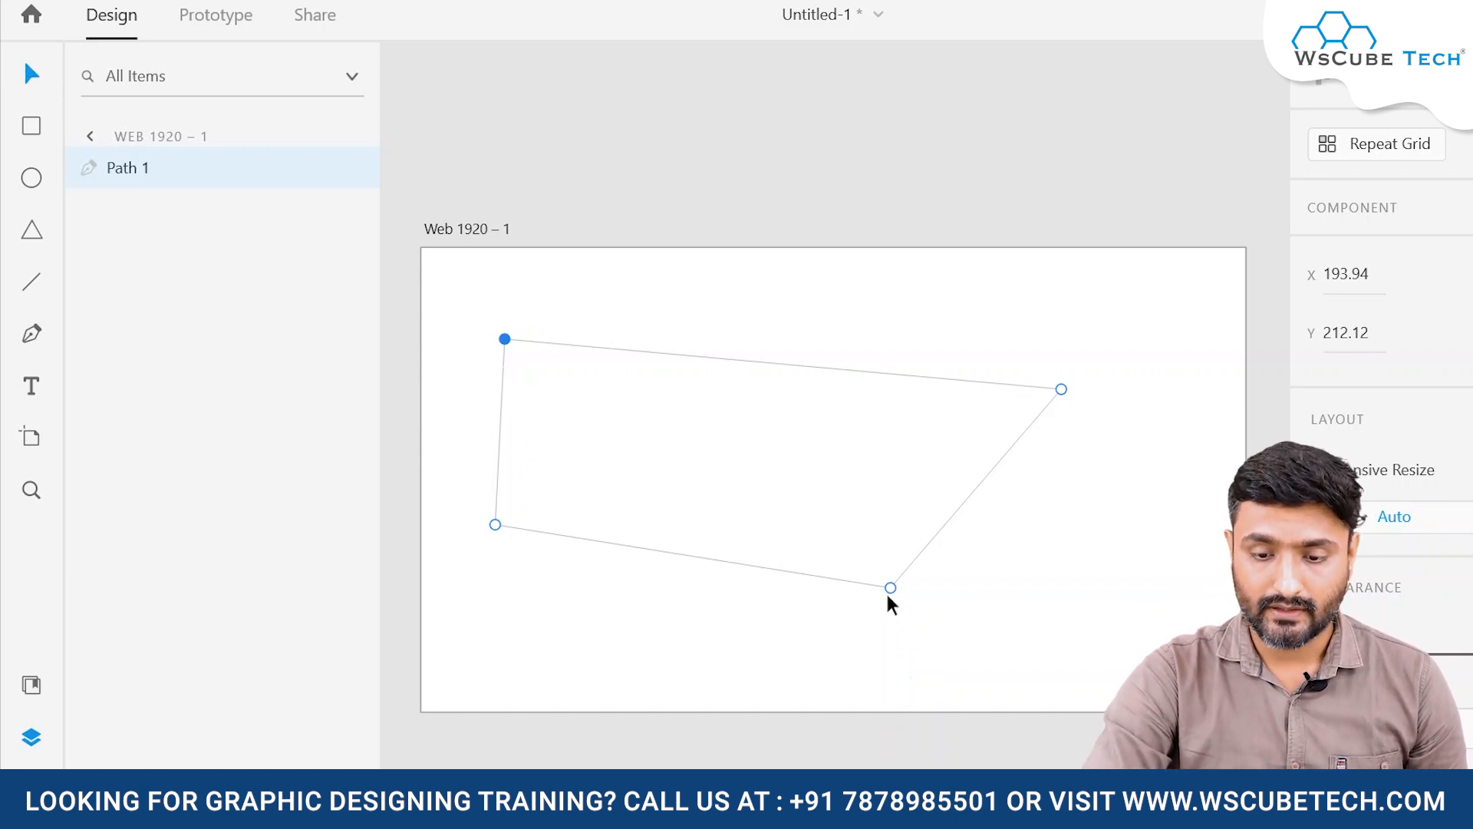
Delete the four-sided path's anchor points one after another until the artboard is empty
click(505, 339)
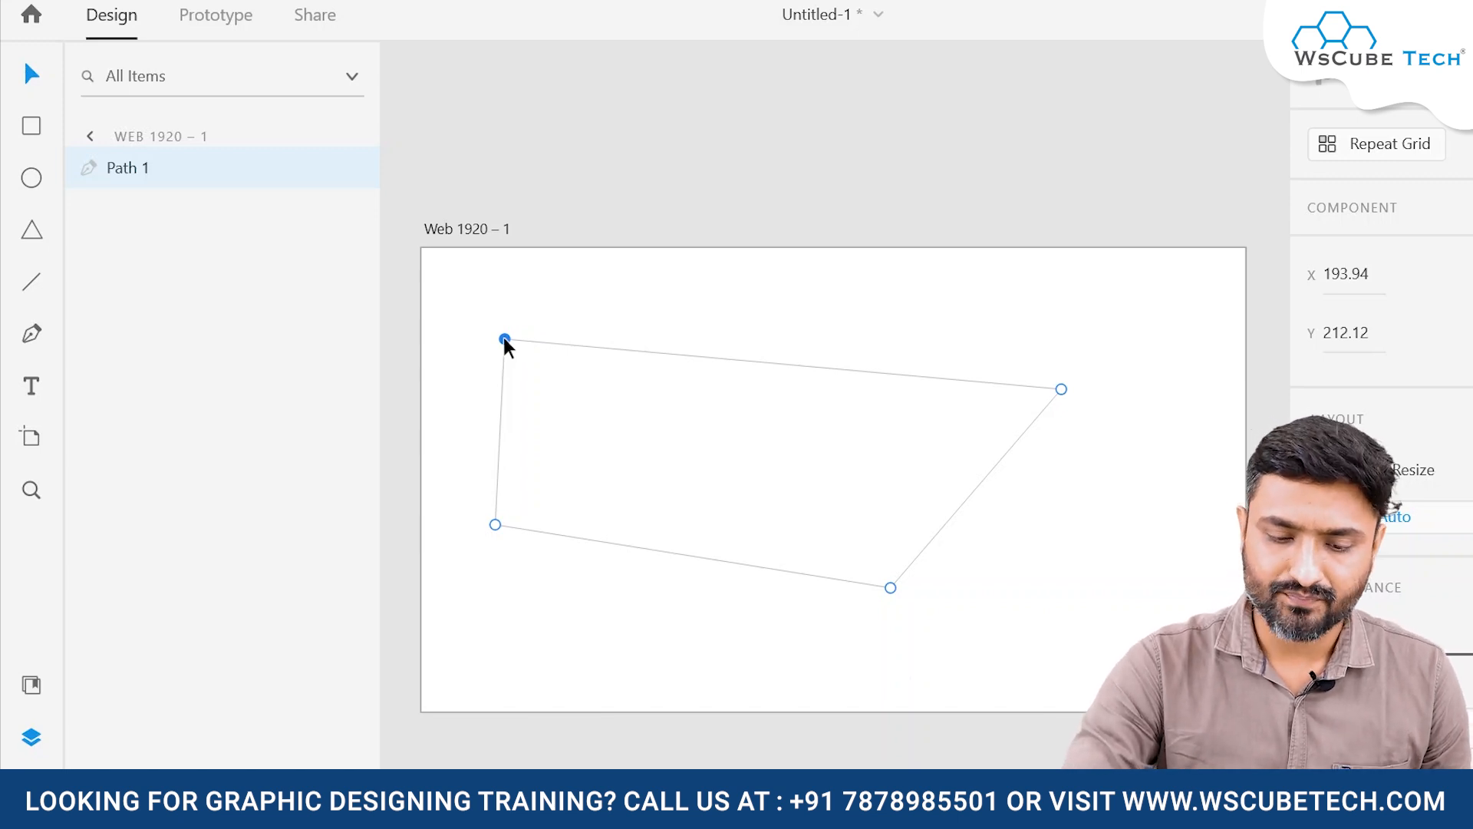
key(Delete)
key(Delete)
key(Delete)
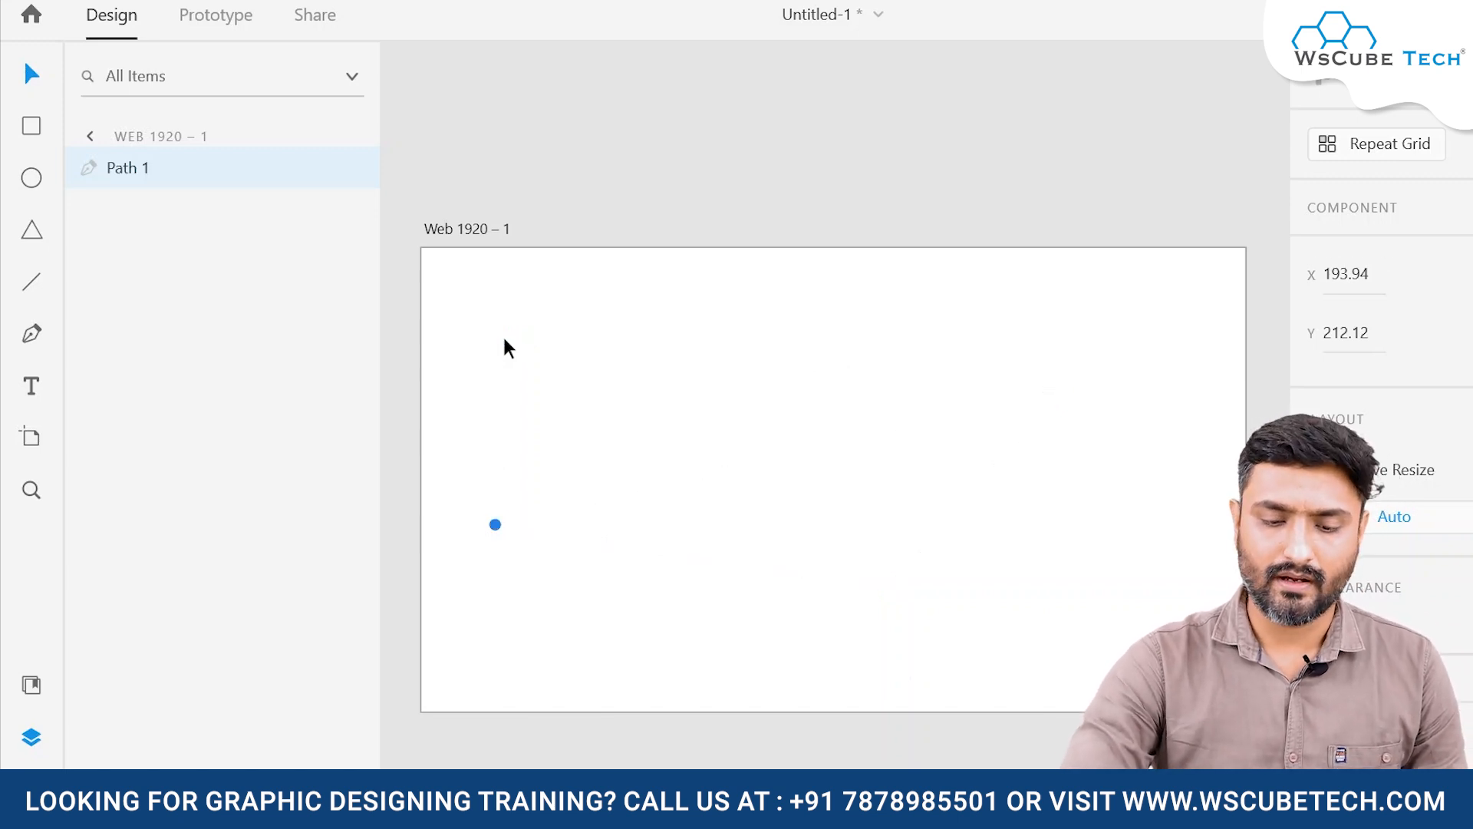
key(Delete)
click(491, 304)
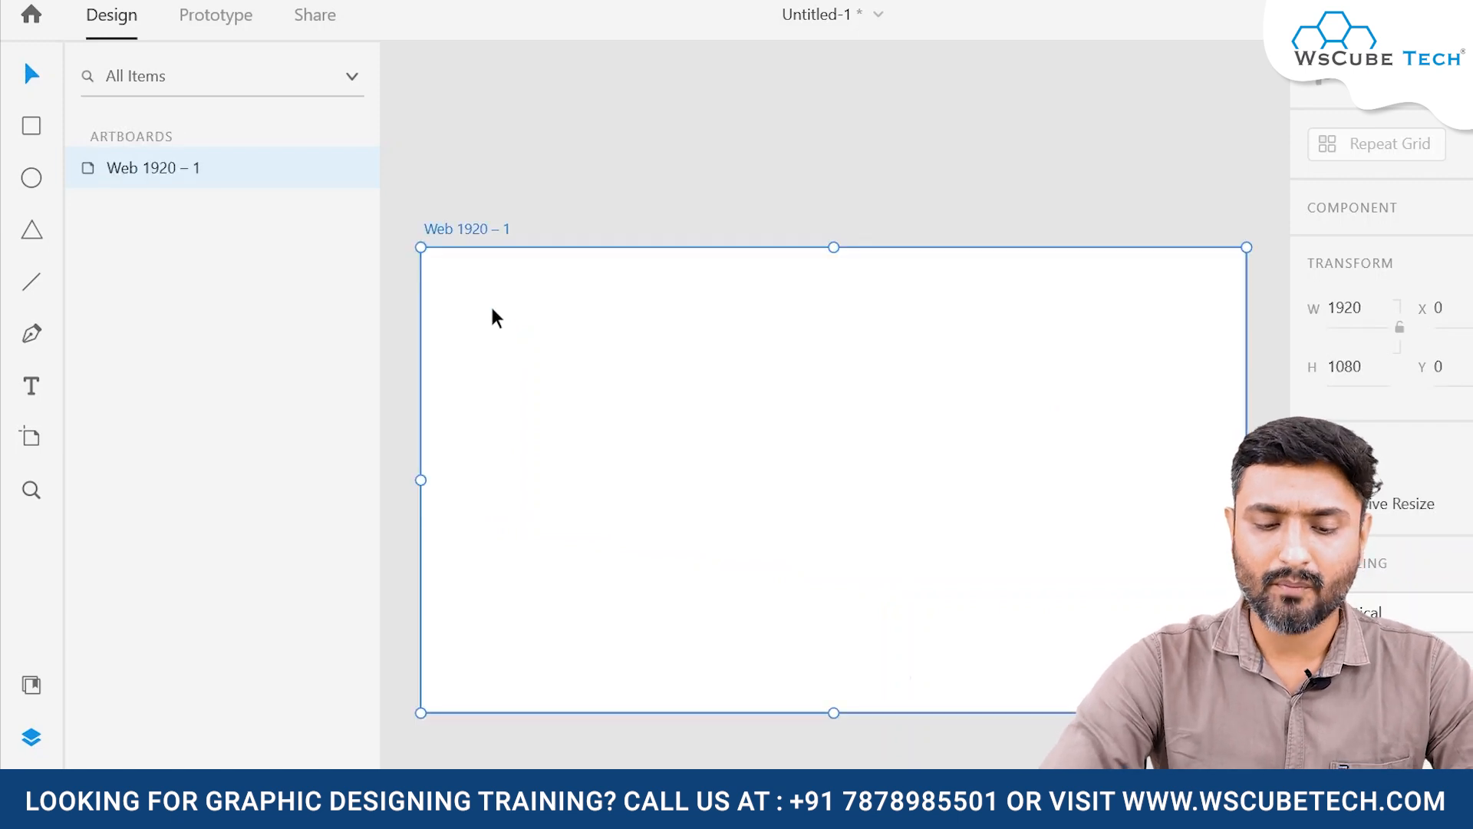
Draw a new closed four-sided path about 1338 by 616 with the Pen tool, and leave path editing
click(32, 336)
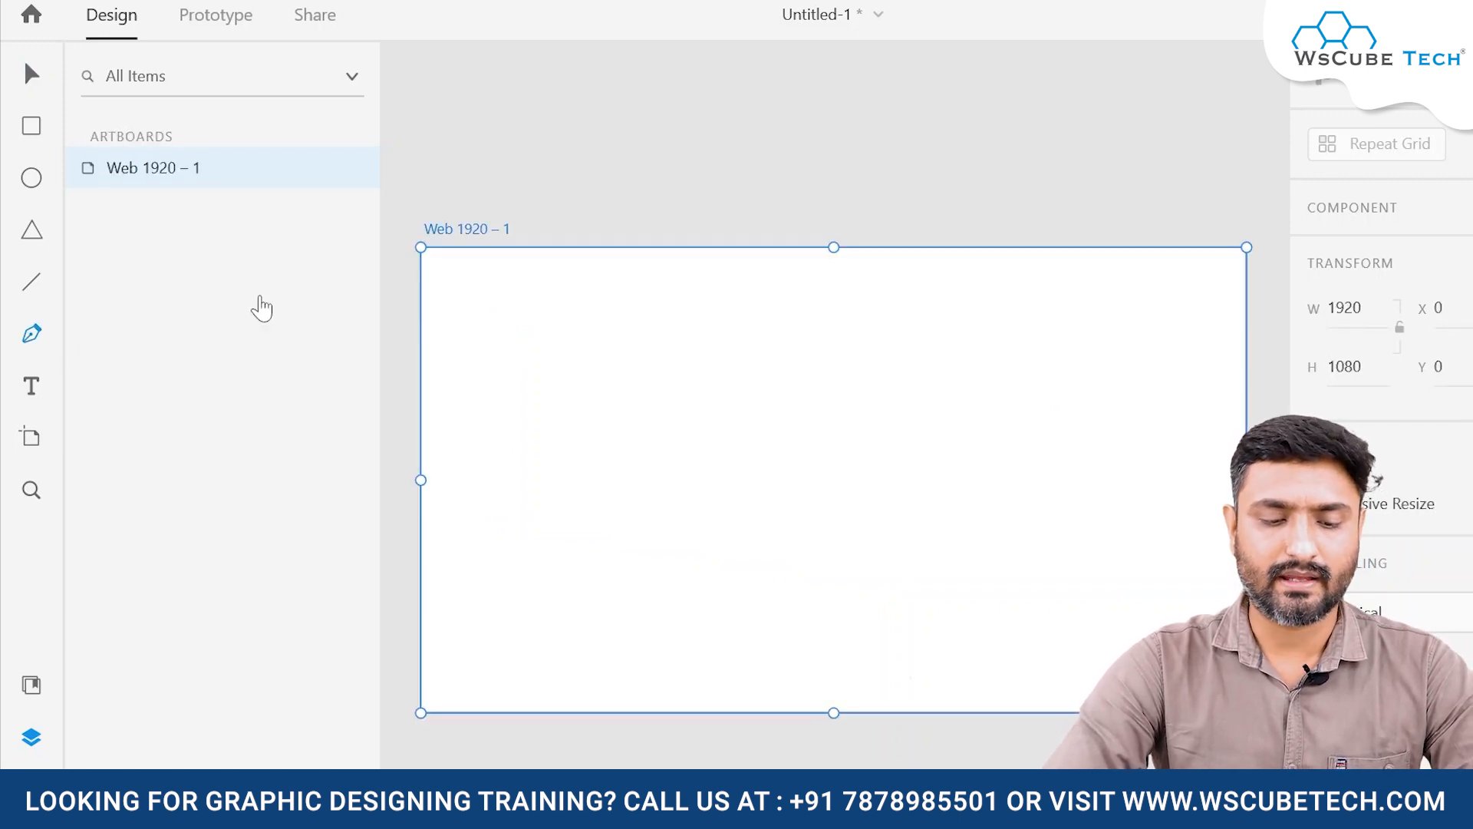
click(464, 329)
click(1039, 321)
click(1019, 585)
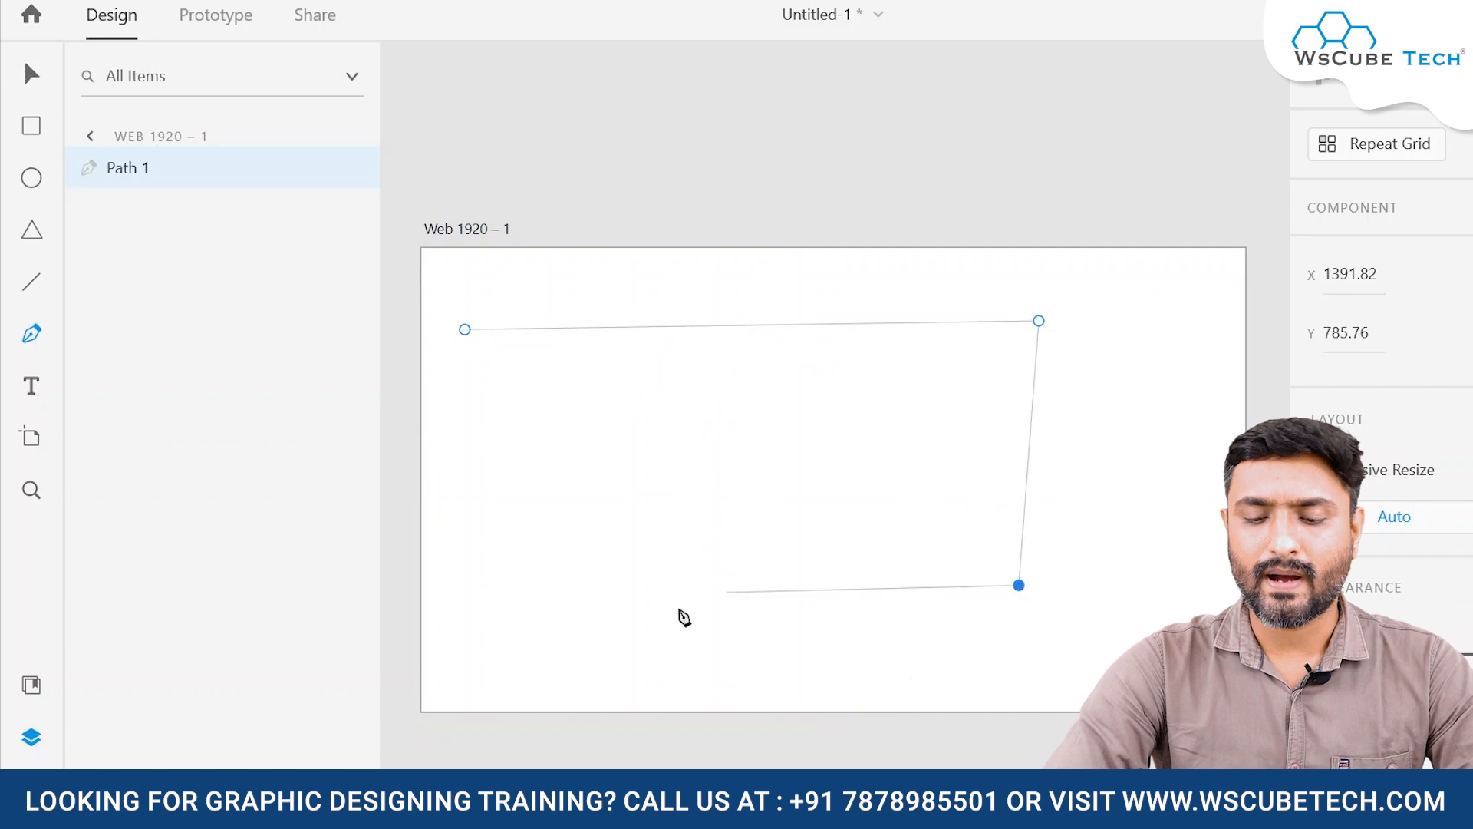
click(523, 570)
click(464, 329)
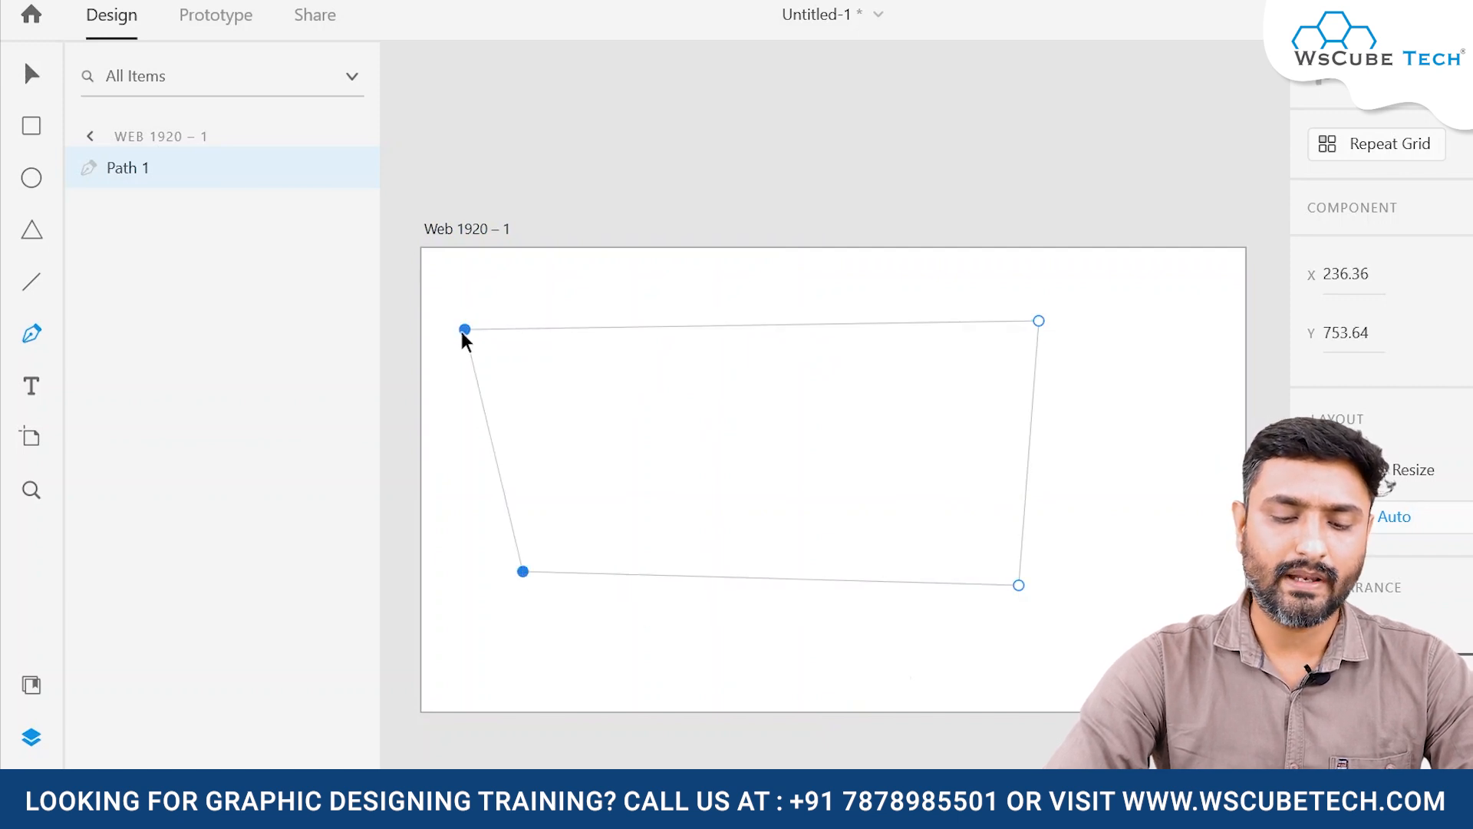
key(Escape)
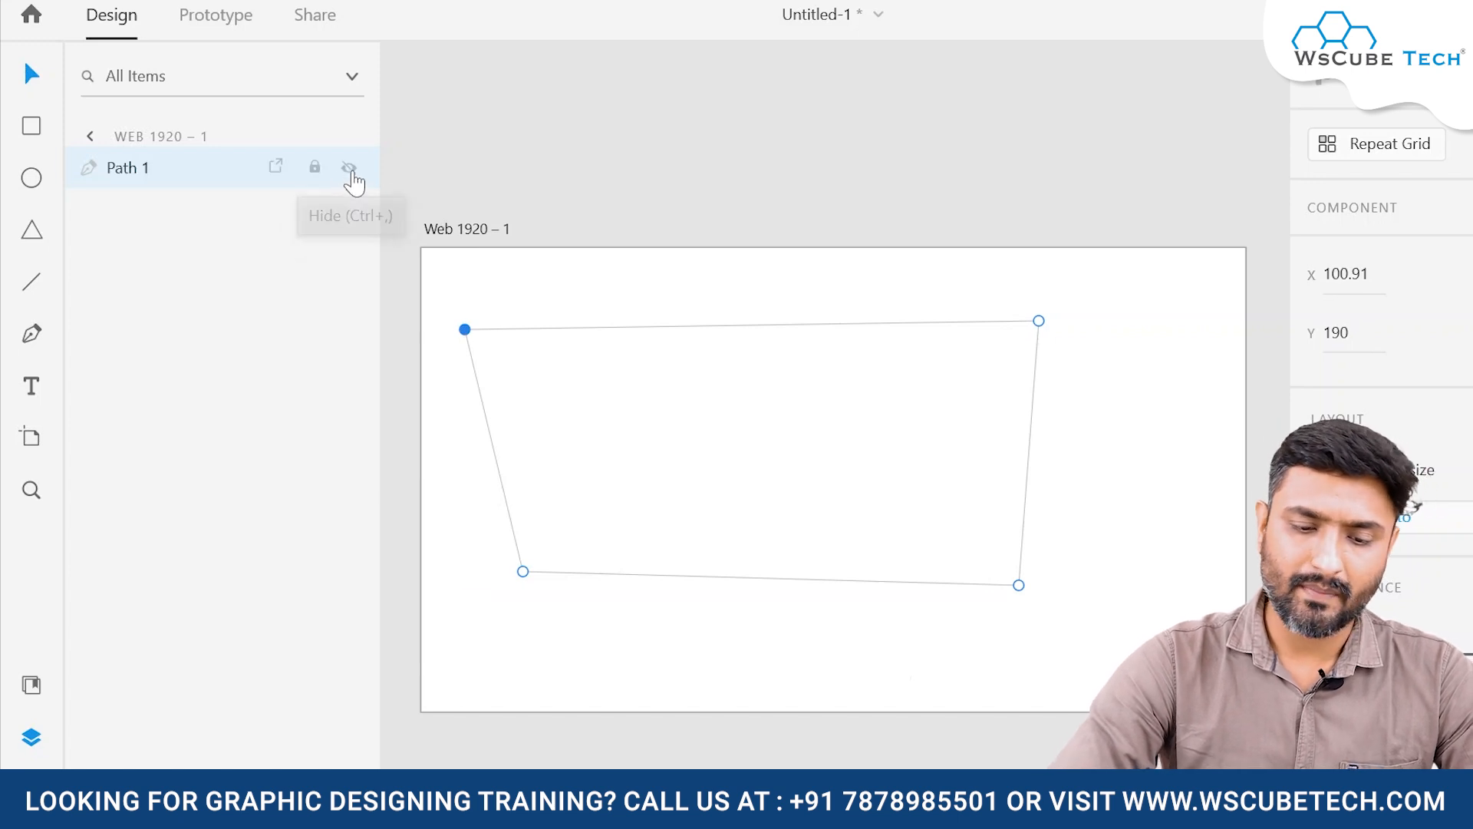
key(Escape)
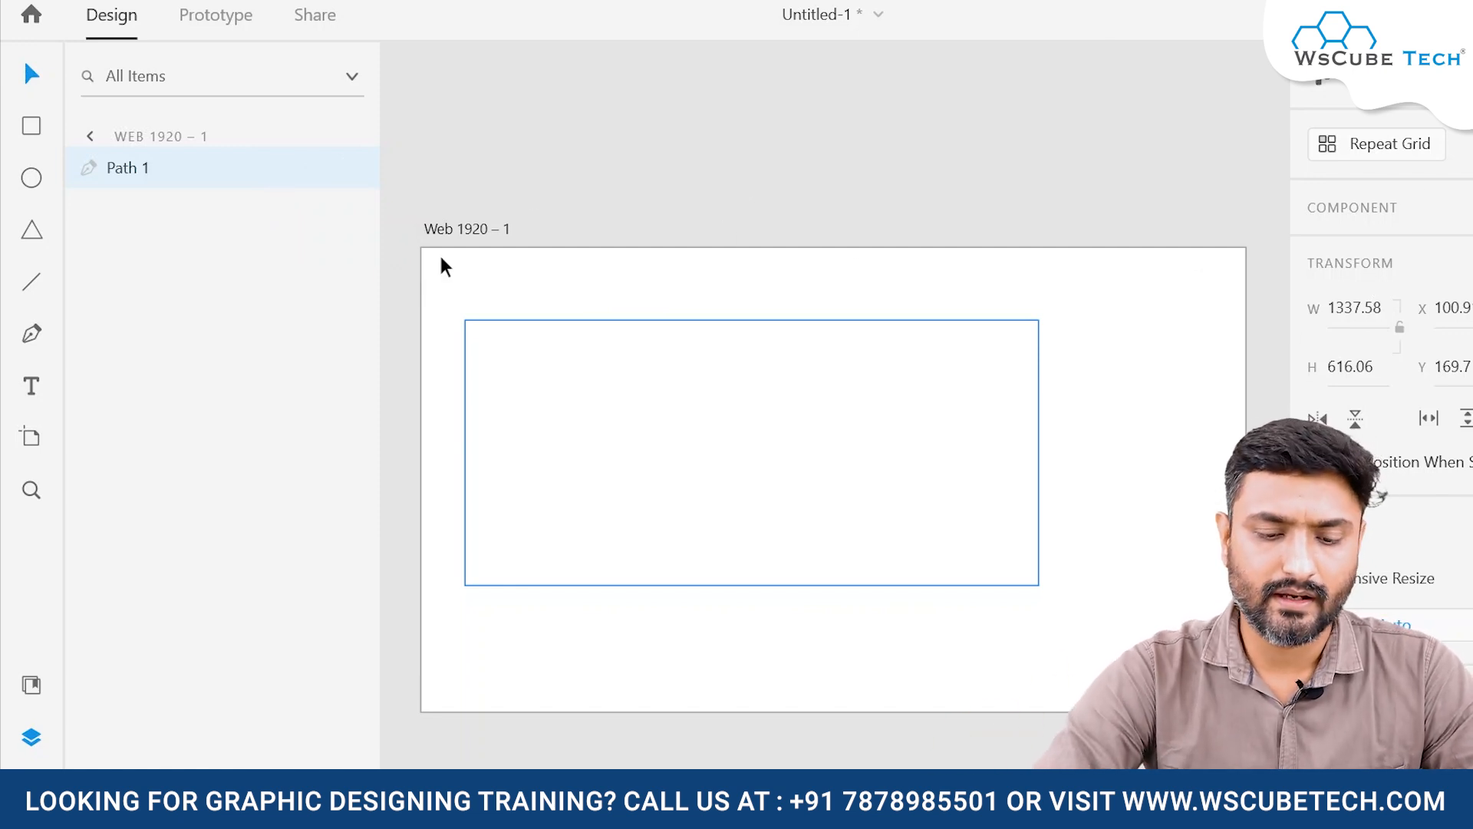
Hide the four-sided path and start a new Pen path with its first anchor at about (246, 103)
click(32, 338)
key(ctrl+comma)
click(527, 292)
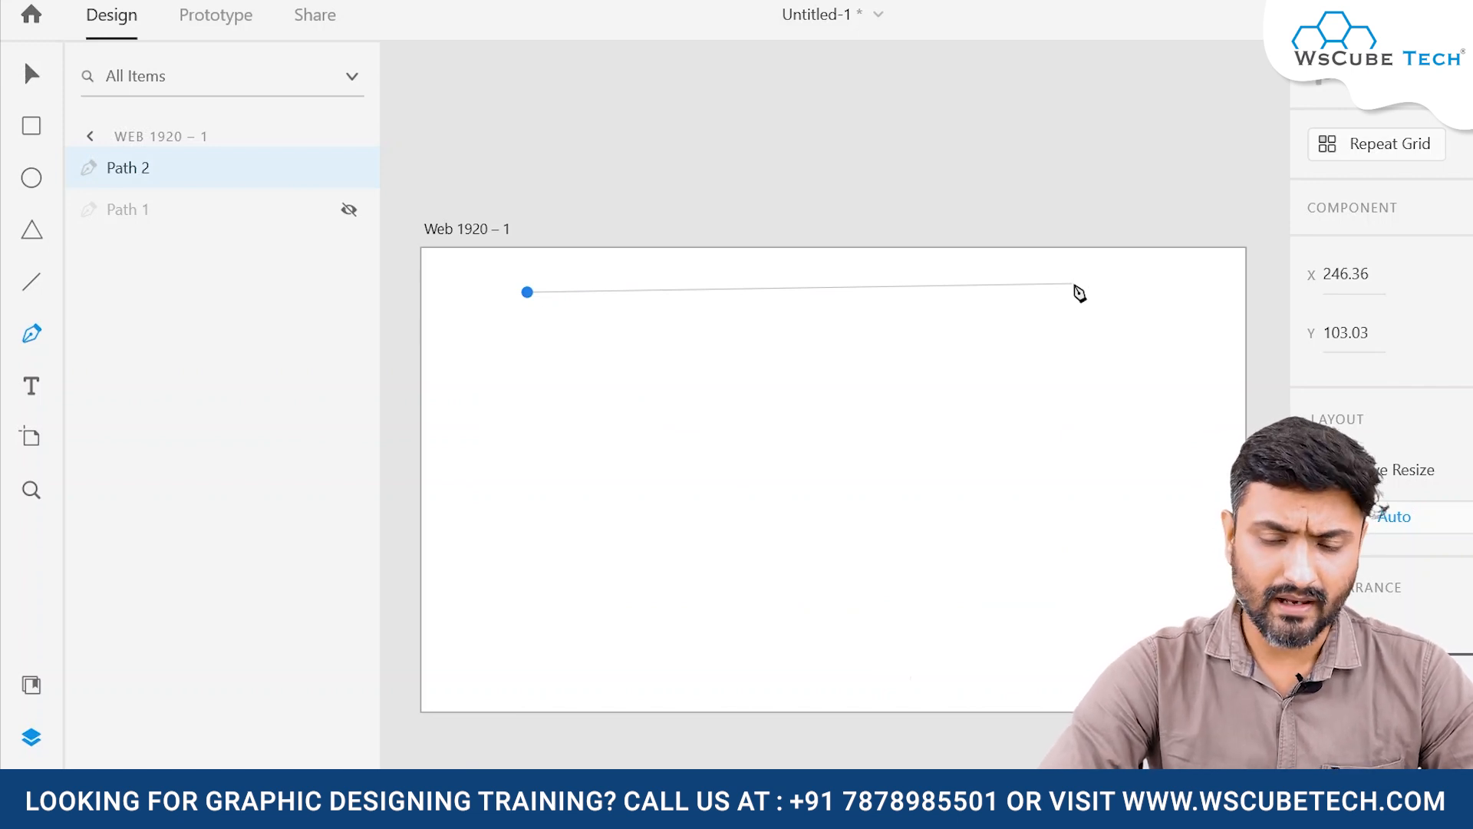
key(ctrl+plus)
key(ctrl+plus)
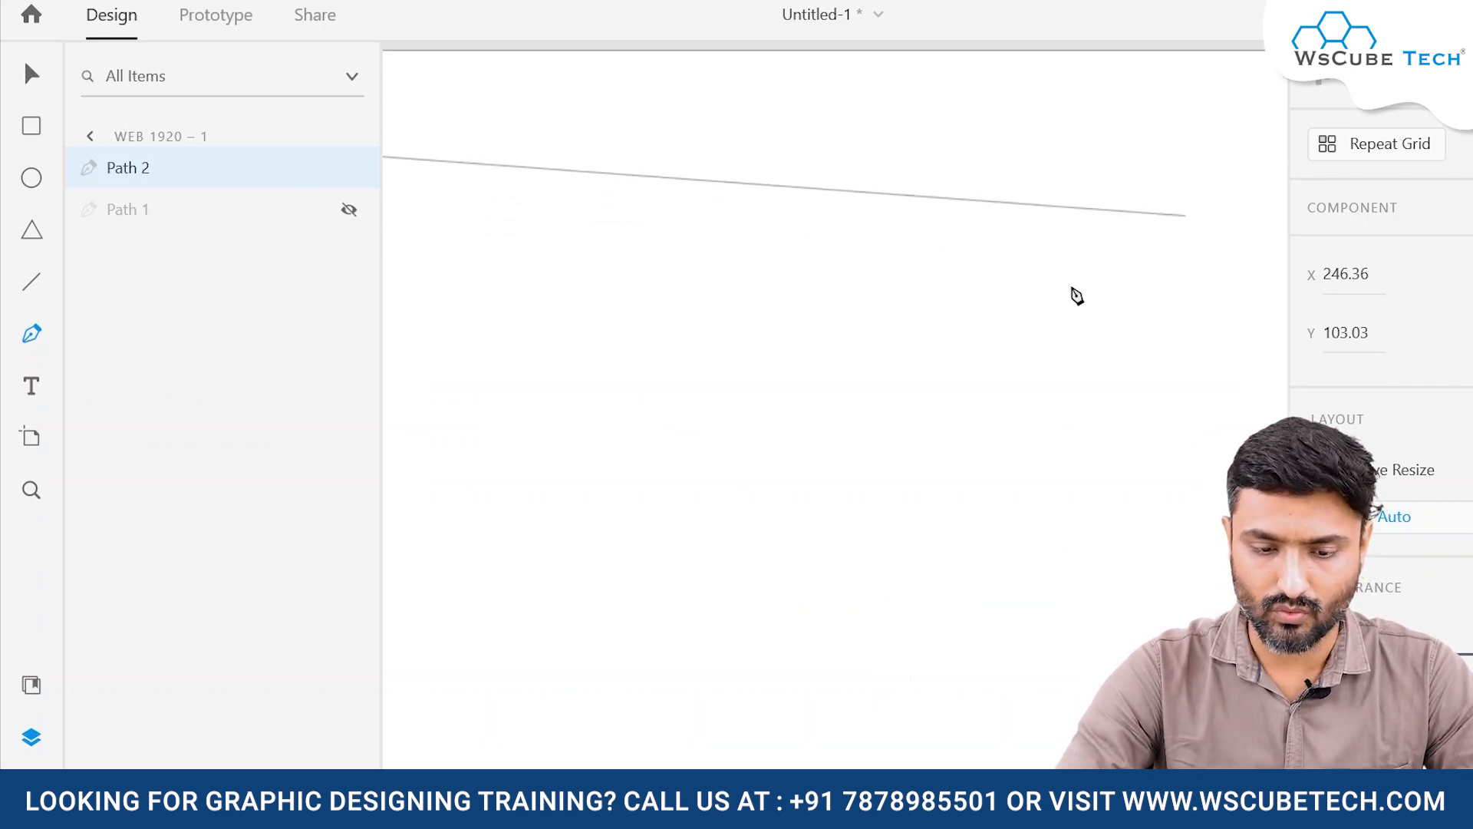
key(ctrl+plus)
scroll(1077, 296, left, 5)
scroll(1077, 297, down, 1)
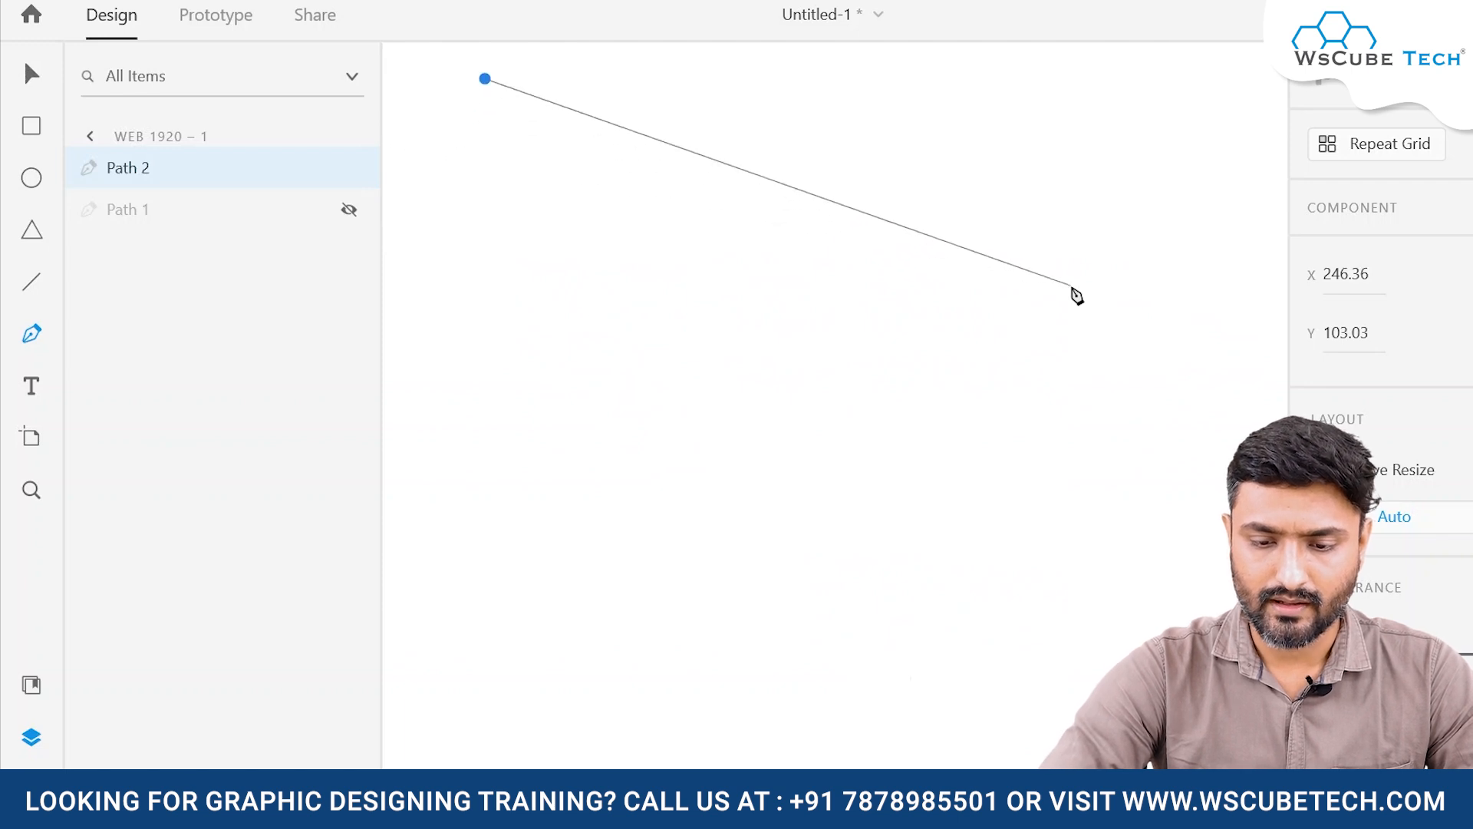
scroll(1077, 296, up, 3)
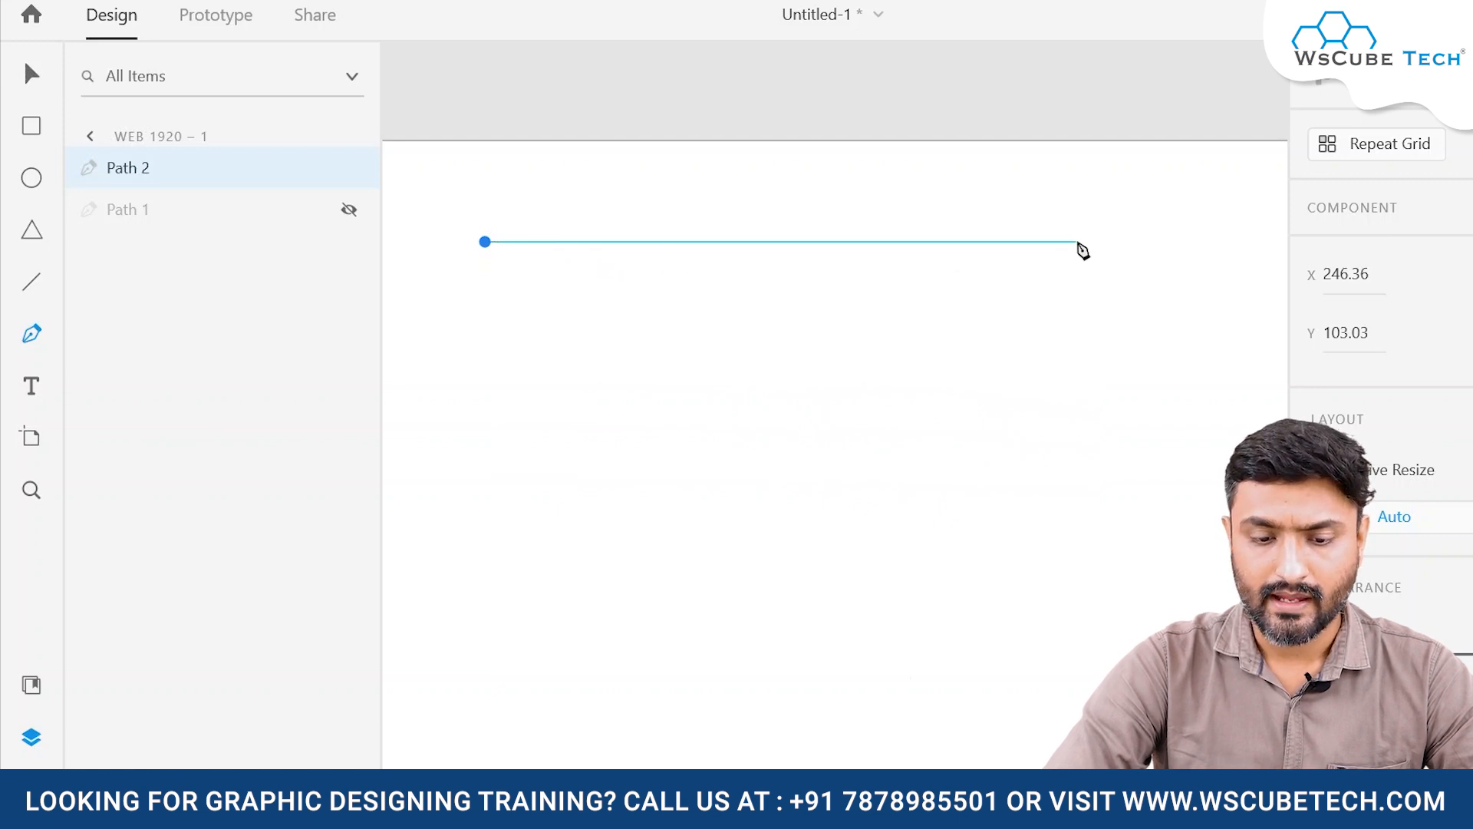
Draw a closed right triangle about 594 by 594, adding constrained corners at about (840, 103) and (246, 697)
click(1015, 242)
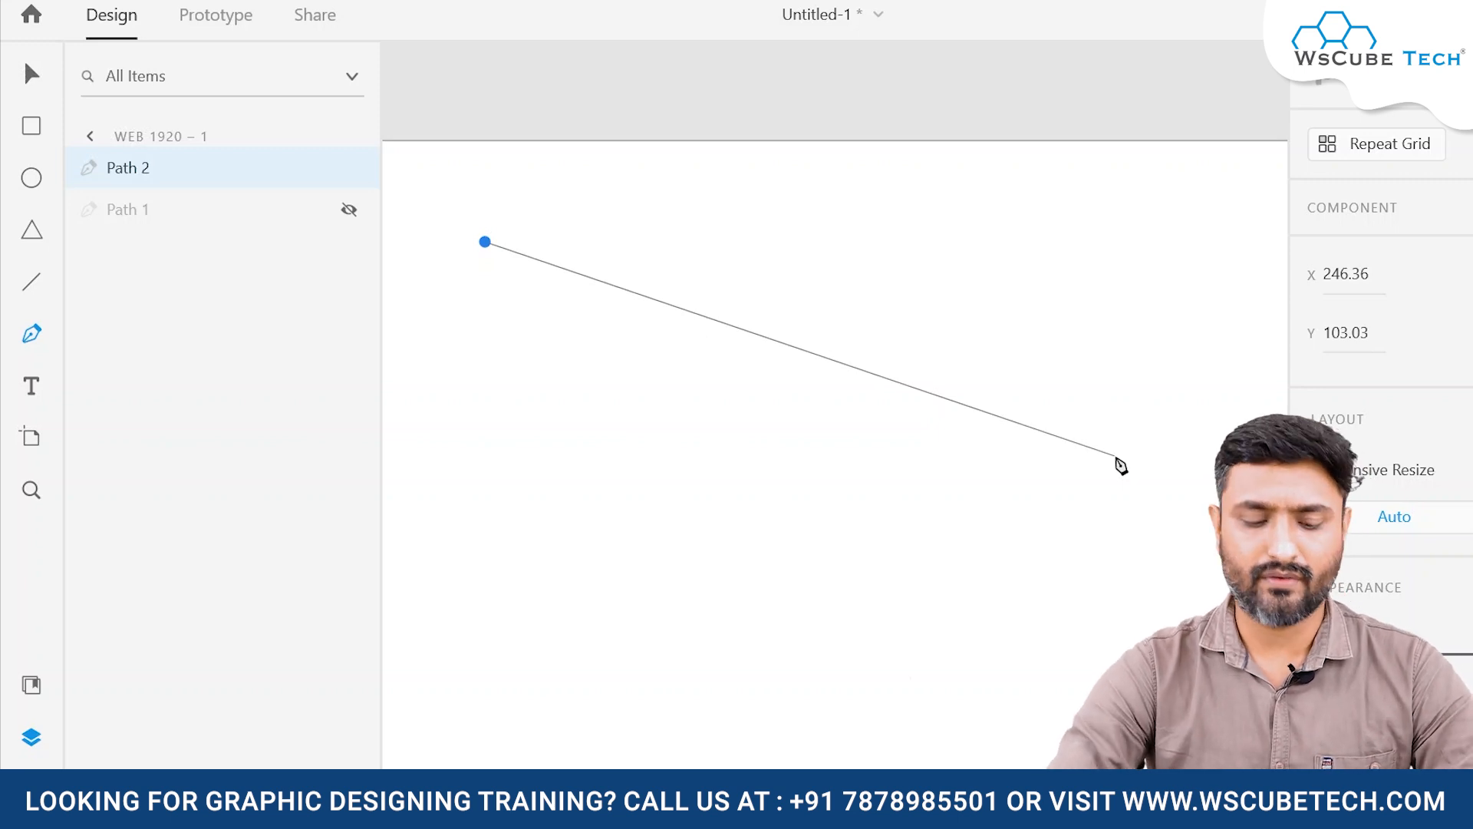
shift+click(1090, 228)
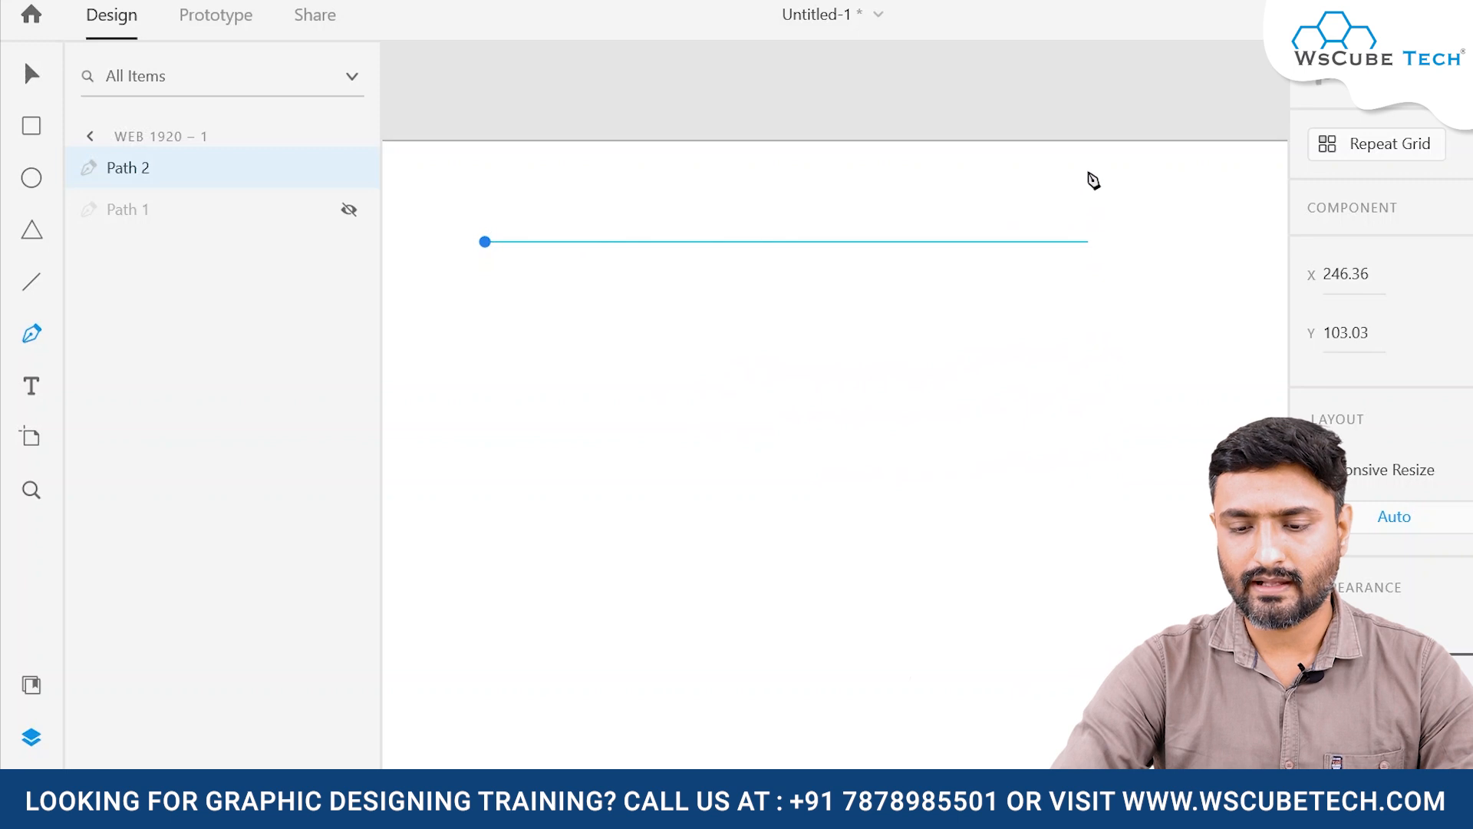
click(1064, 242)
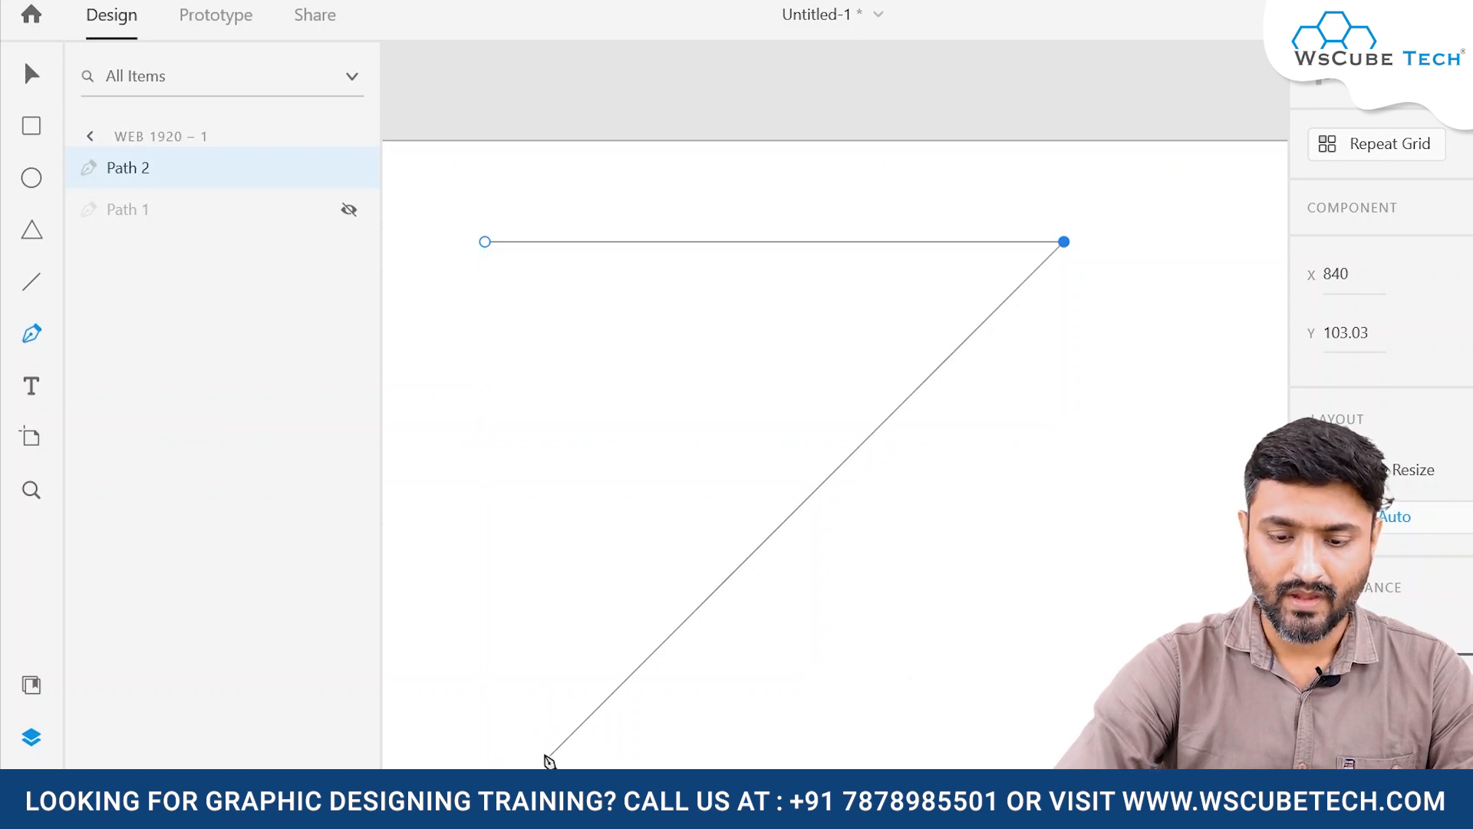
scroll(547, 760, down, 3)
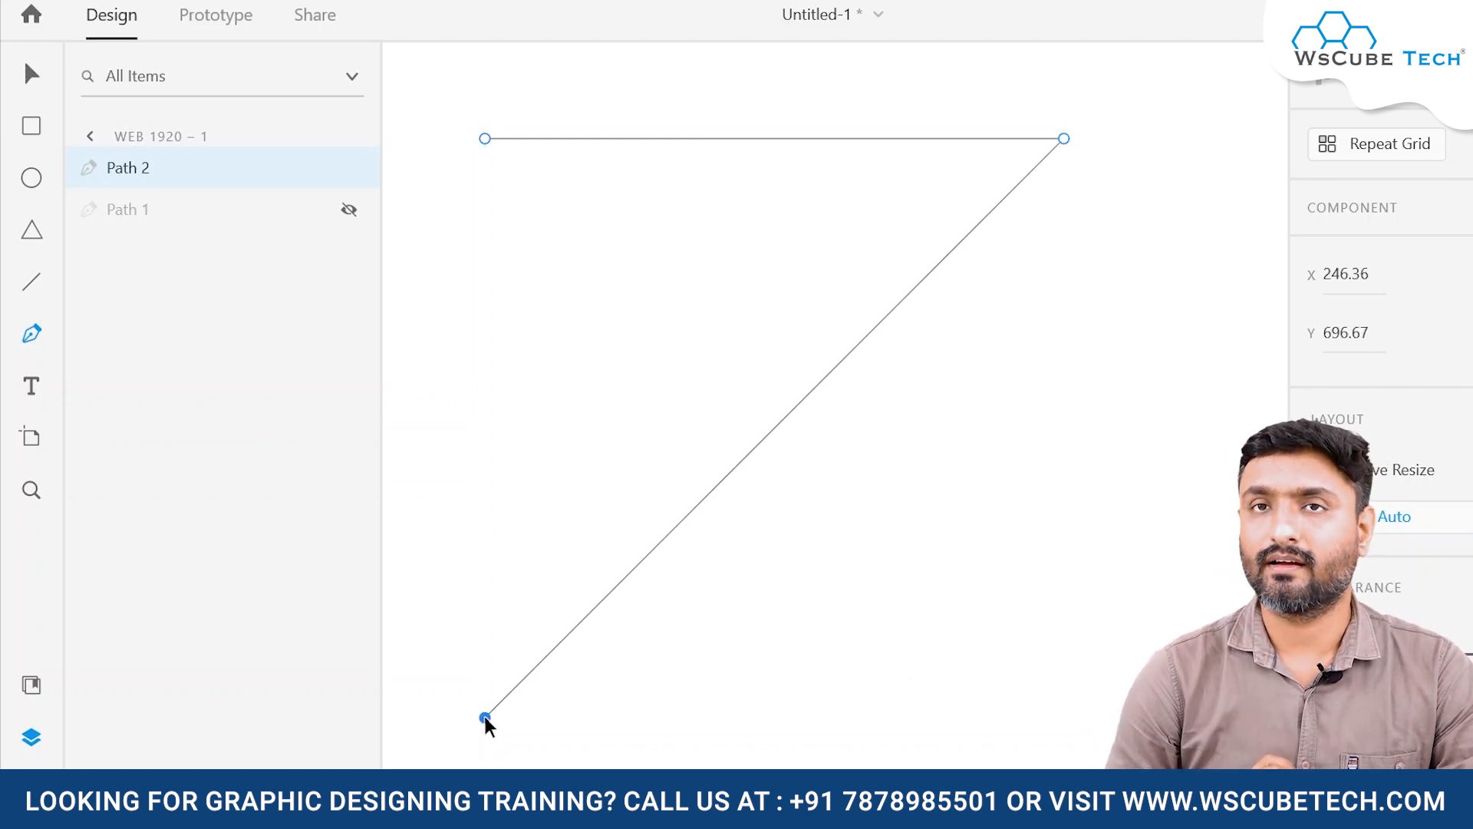
click(485, 139)
key(Escape)
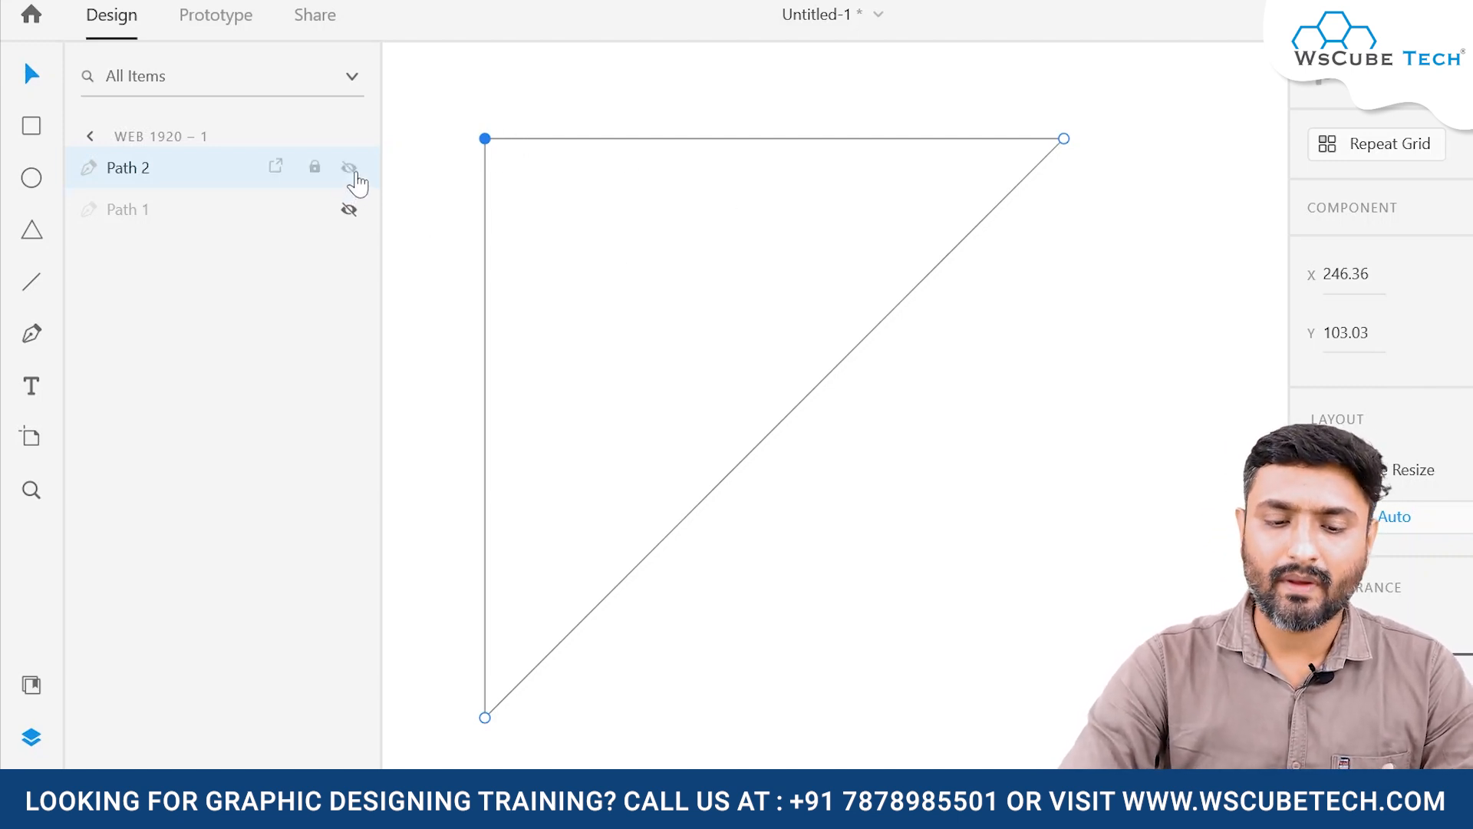
Hide the triangle and draw an open Pen path from about (309, 166) through a curved anchor at (845, 166) to a corner straight below it
key(Escape)
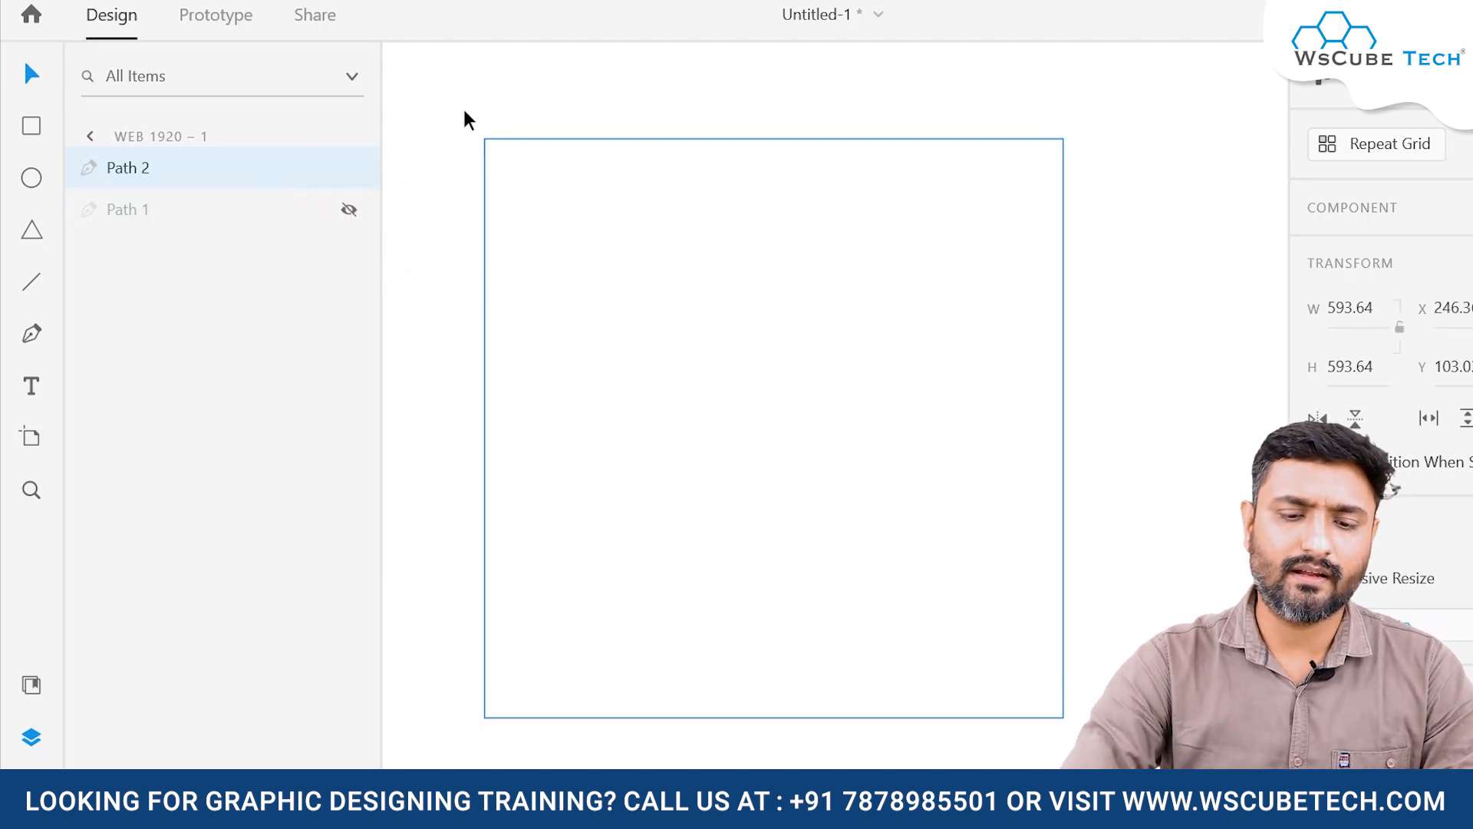
click(423, 139)
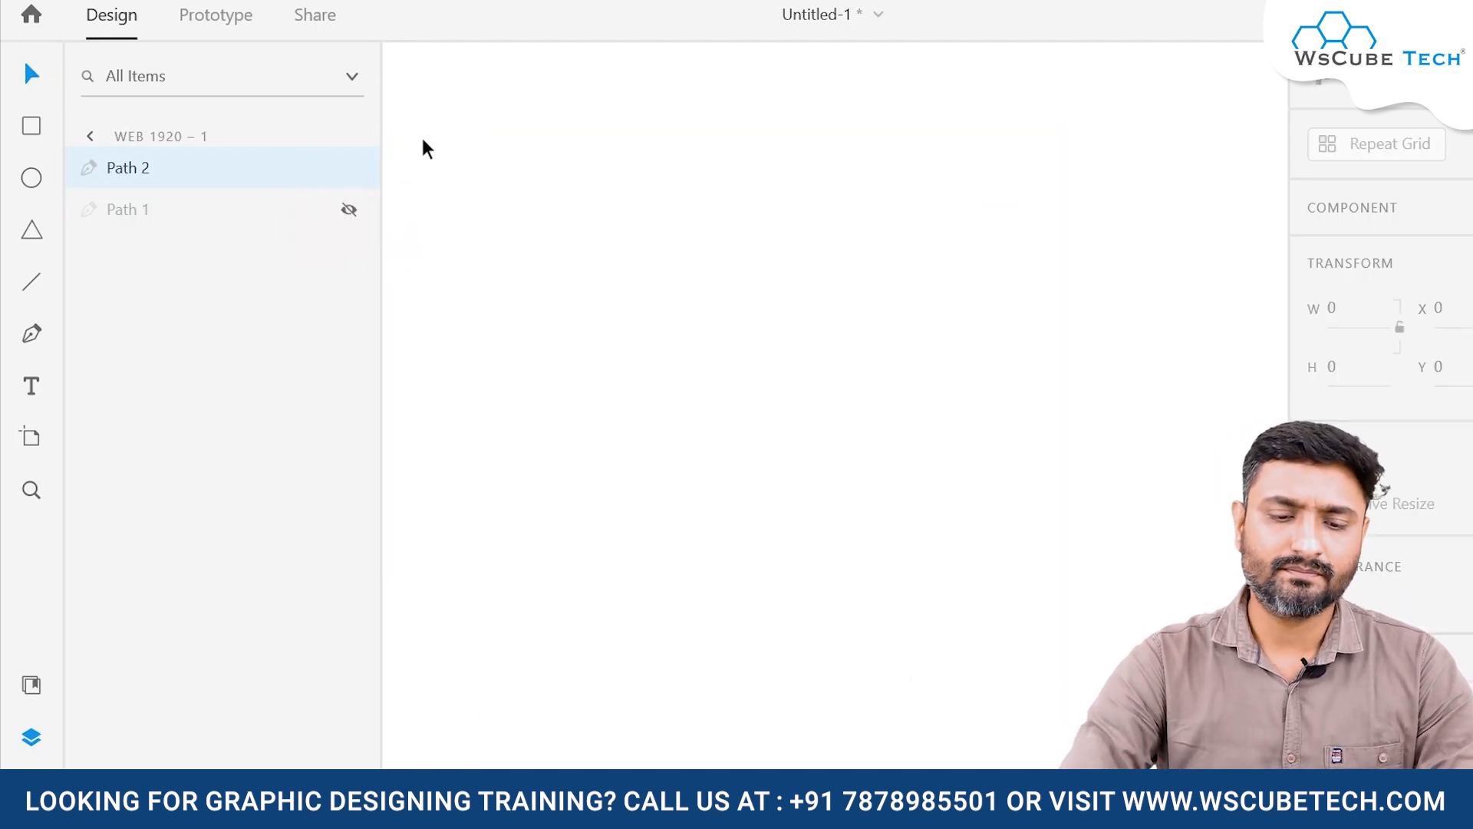
click(34, 337)
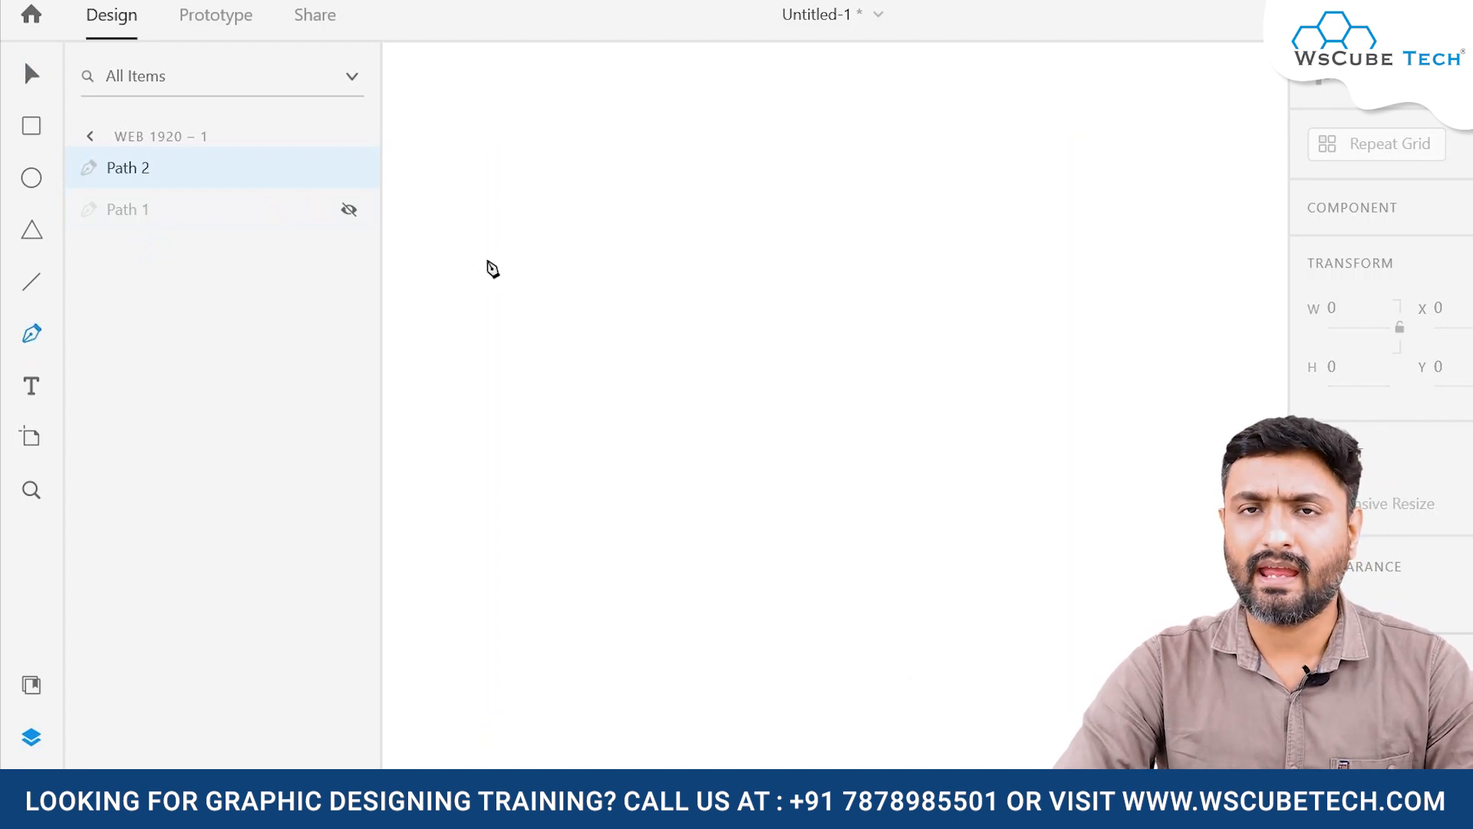
click(546, 200)
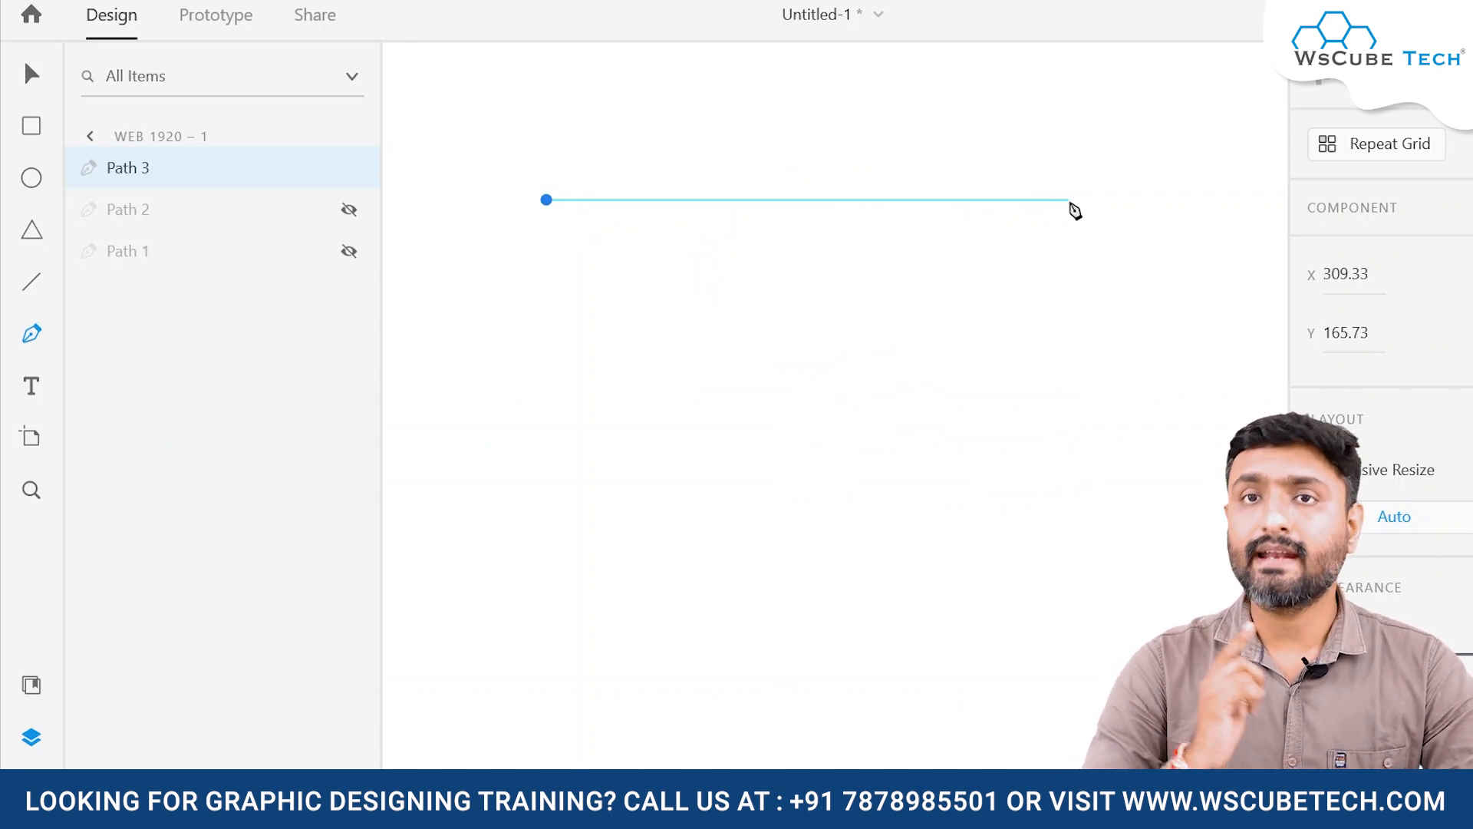
click(1070, 200)
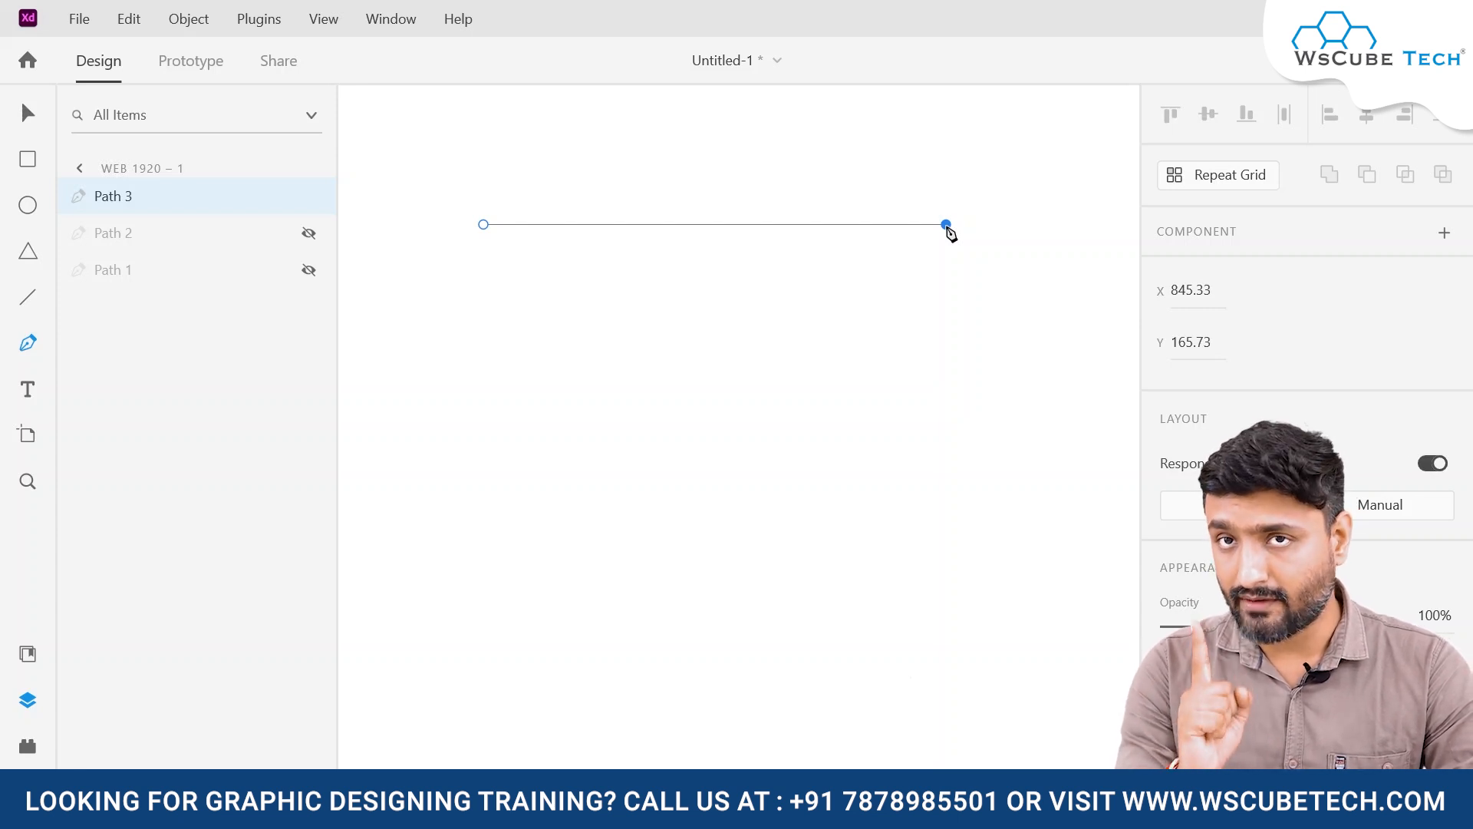
drag(947, 227, 1088, 381)
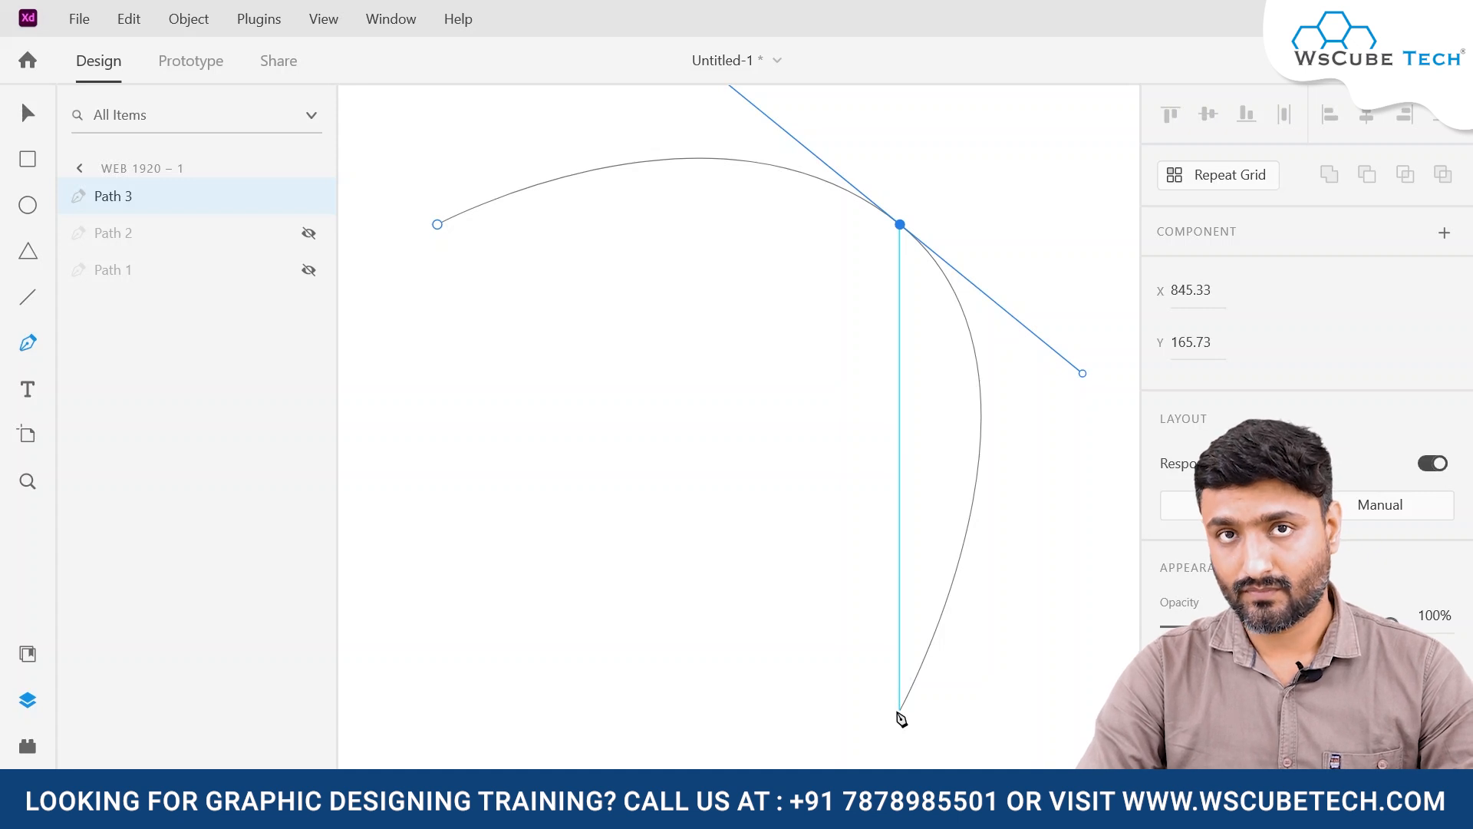
click(900, 711)
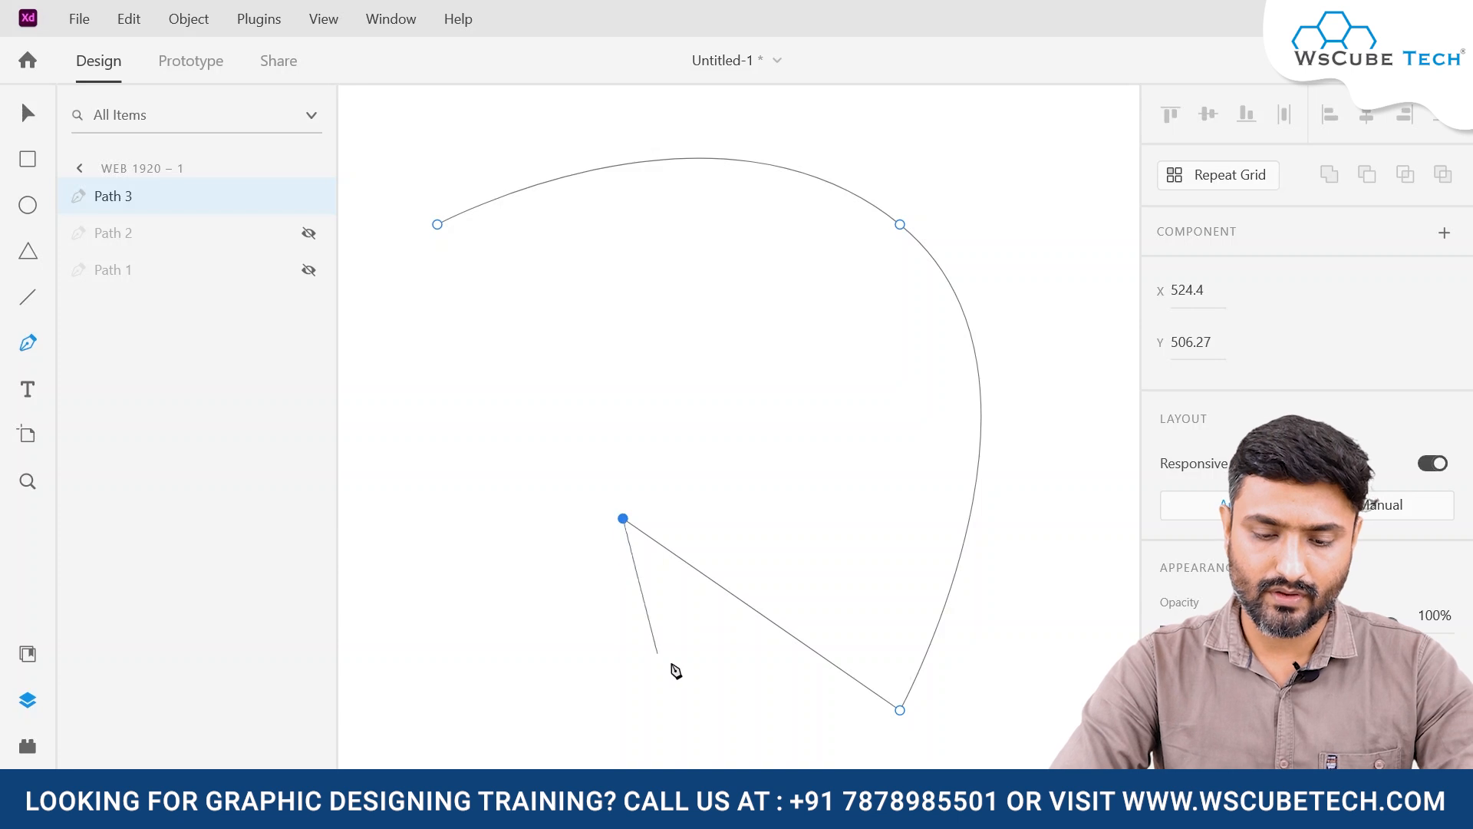
Undo the last straight segment and continue the path with smooth anchors at about (574, 499), (793, 332) and up near the first curve
key(ctrl+z)
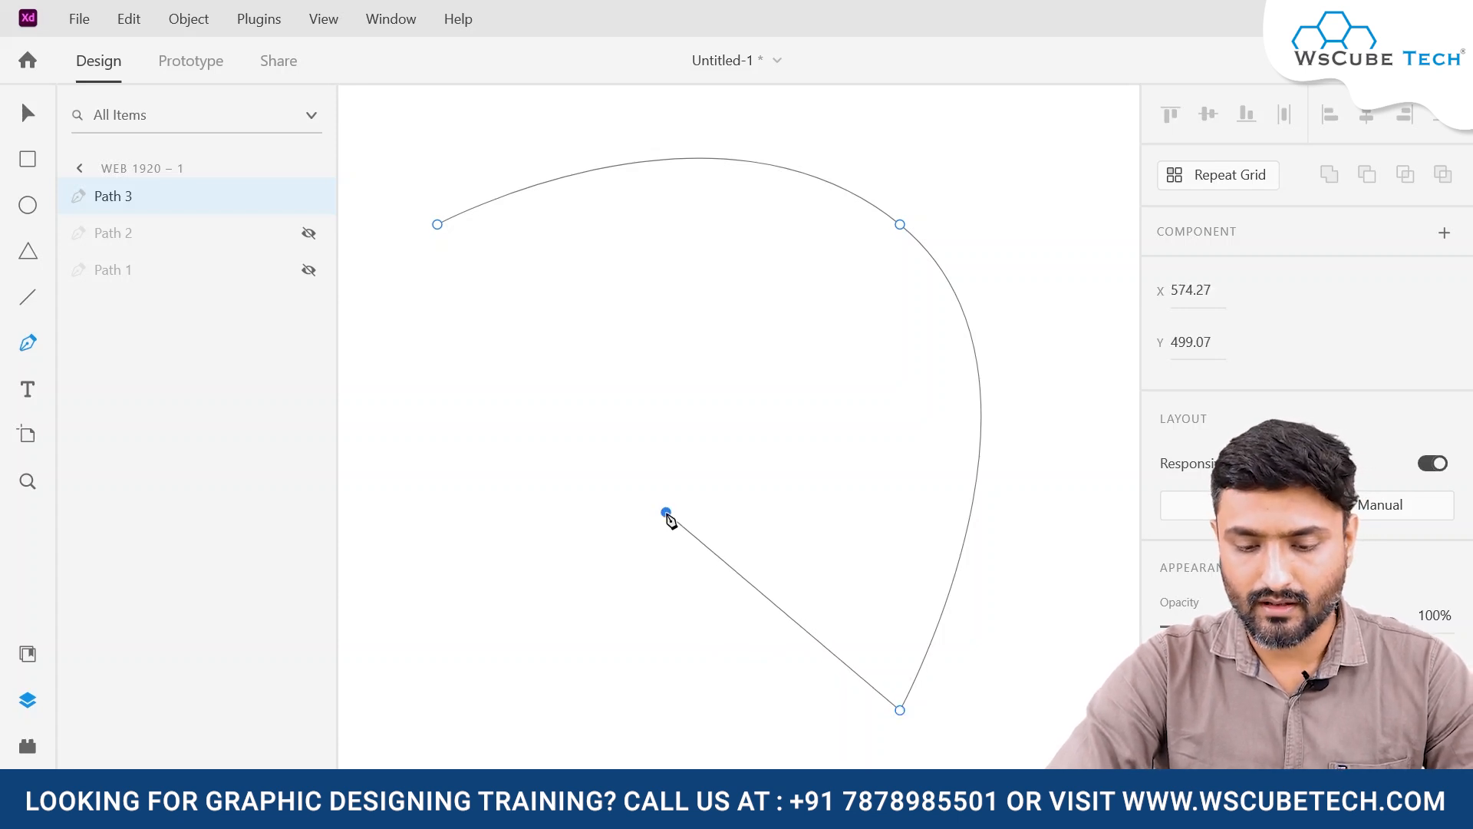
drag(666, 513, 726, 412)
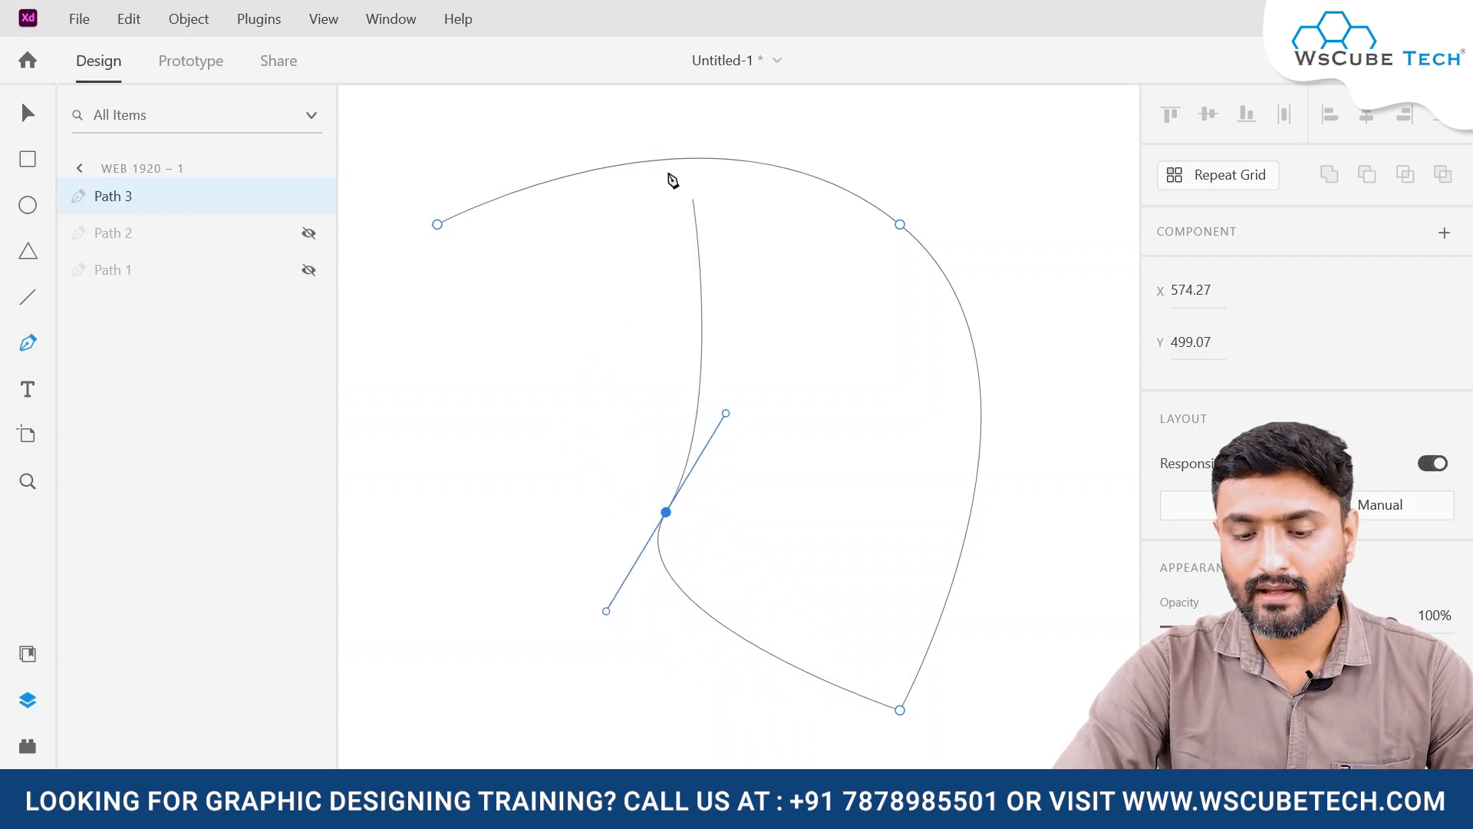
click(945, 605)
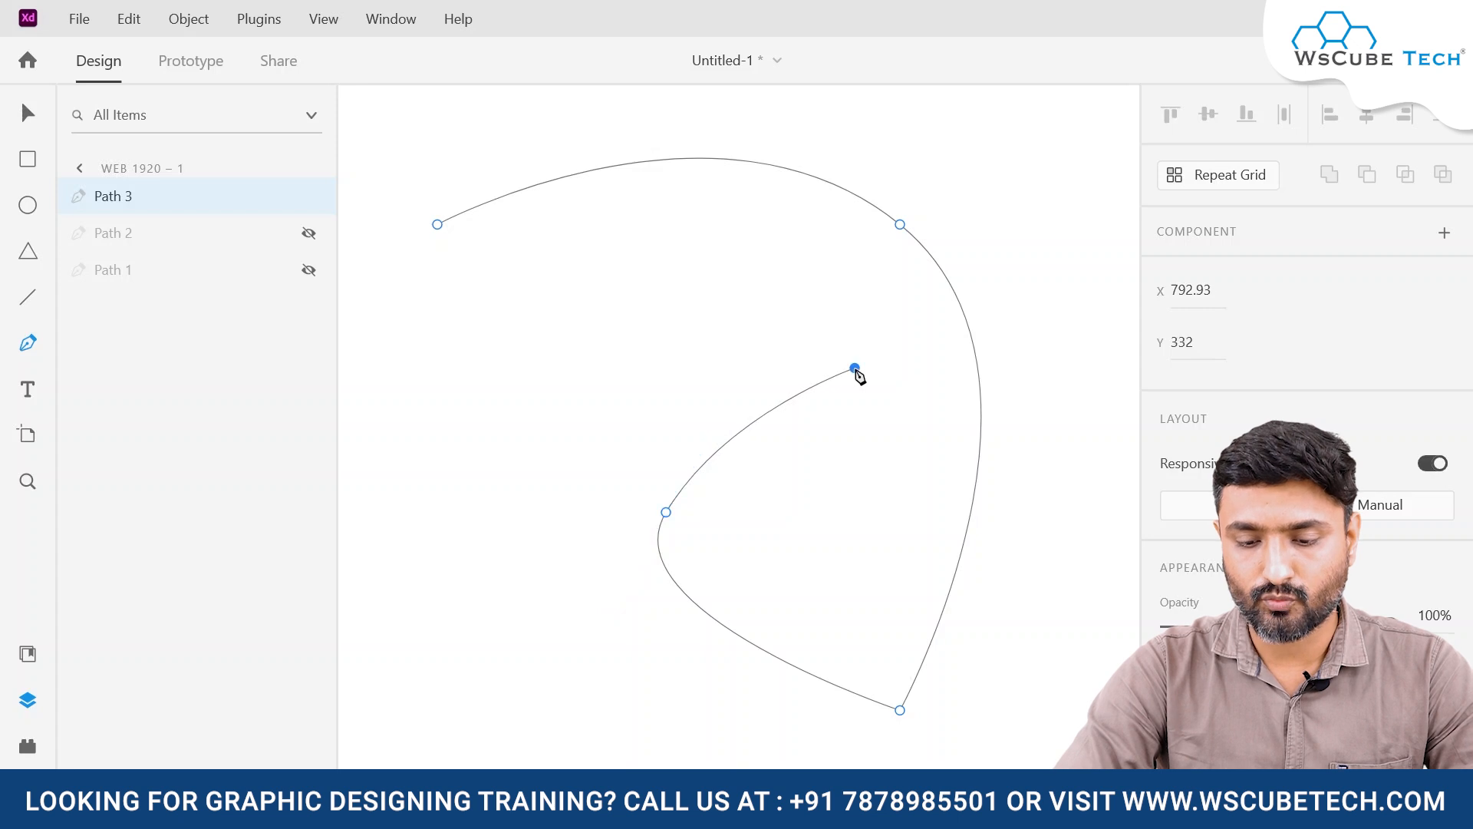
drag(876, 391, 1047, 392)
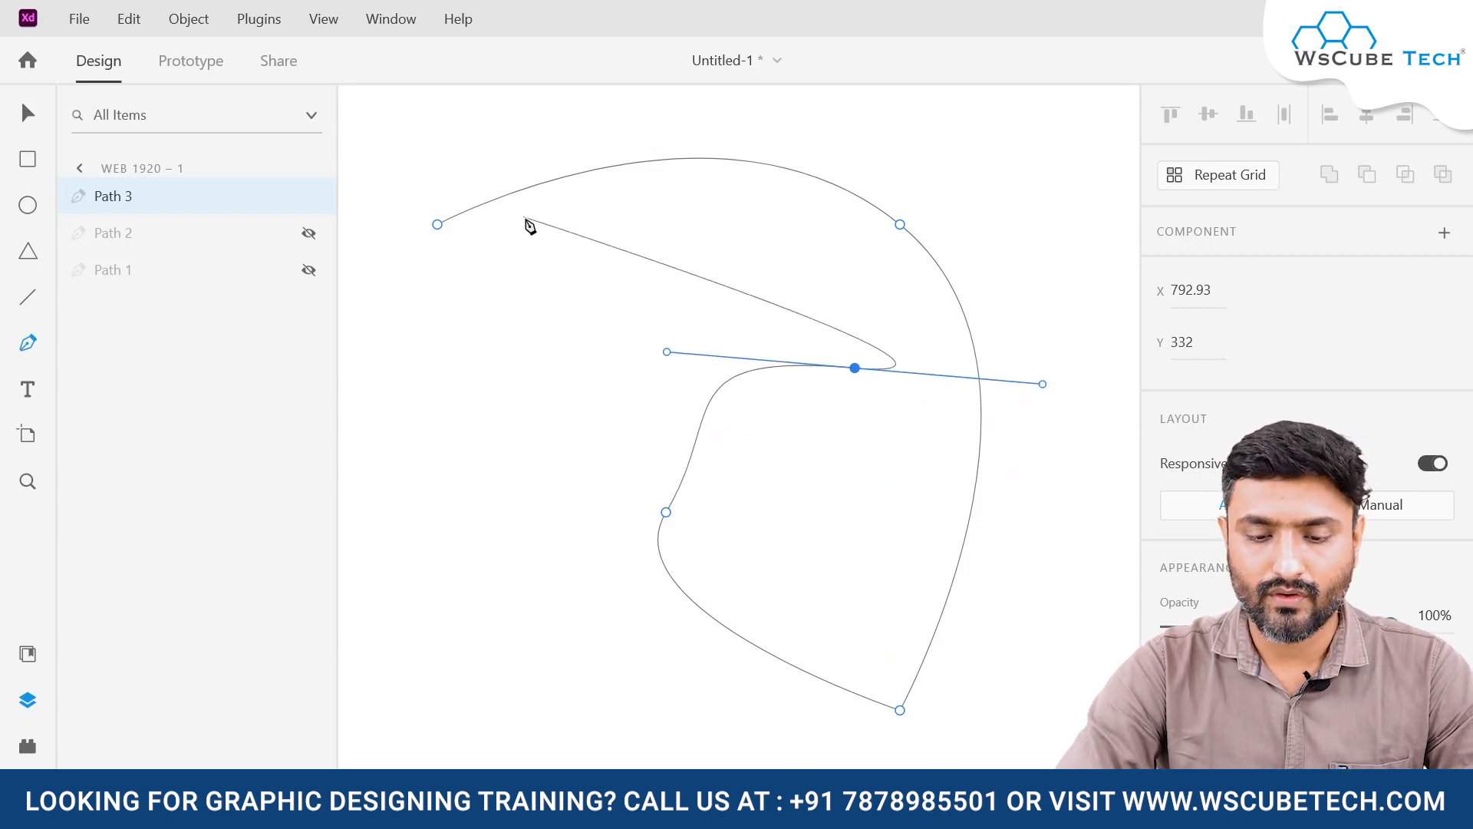
drag(752, 224, 667, 345)
Add more smooth anchors, including ones at about (456, 534), (436, 201) and (231, 269), and close the path at its starting point
drag(564, 542, 392, 428)
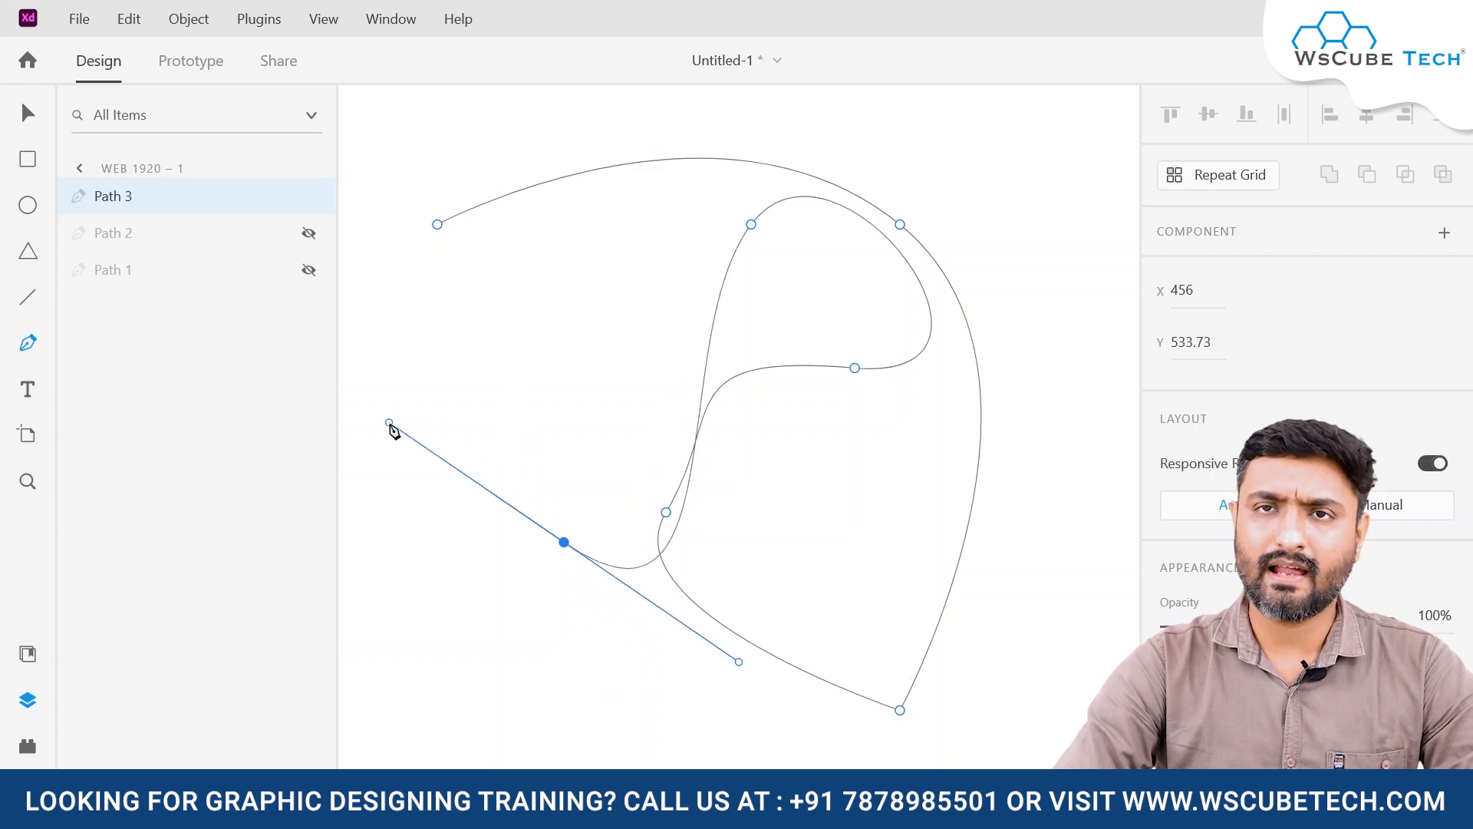
drag(452, 386, 509, 328)
drag(546, 255, 504, 267)
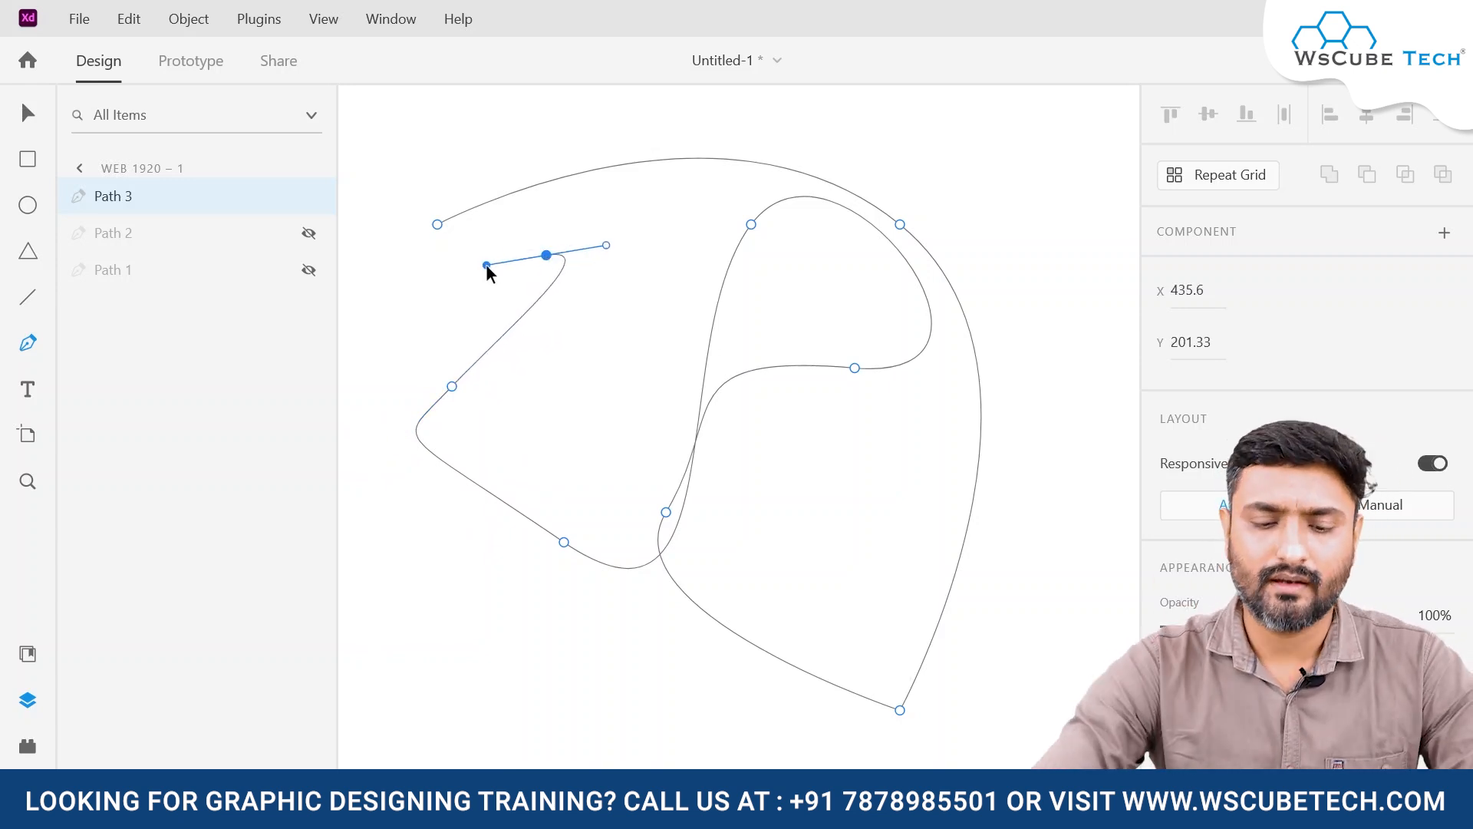
drag(486, 264, 485, 264)
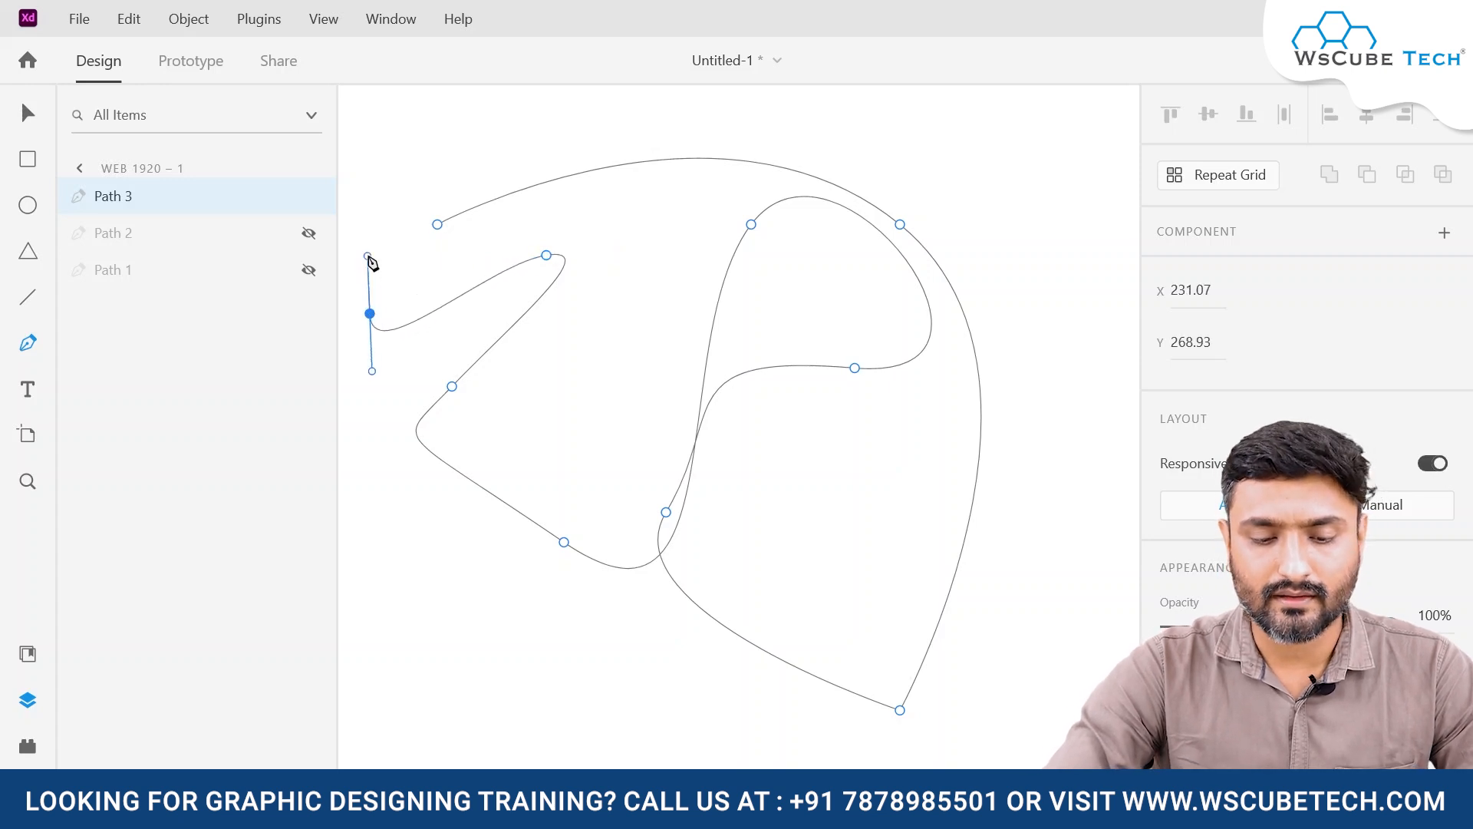
click(437, 224)
key(Escape)
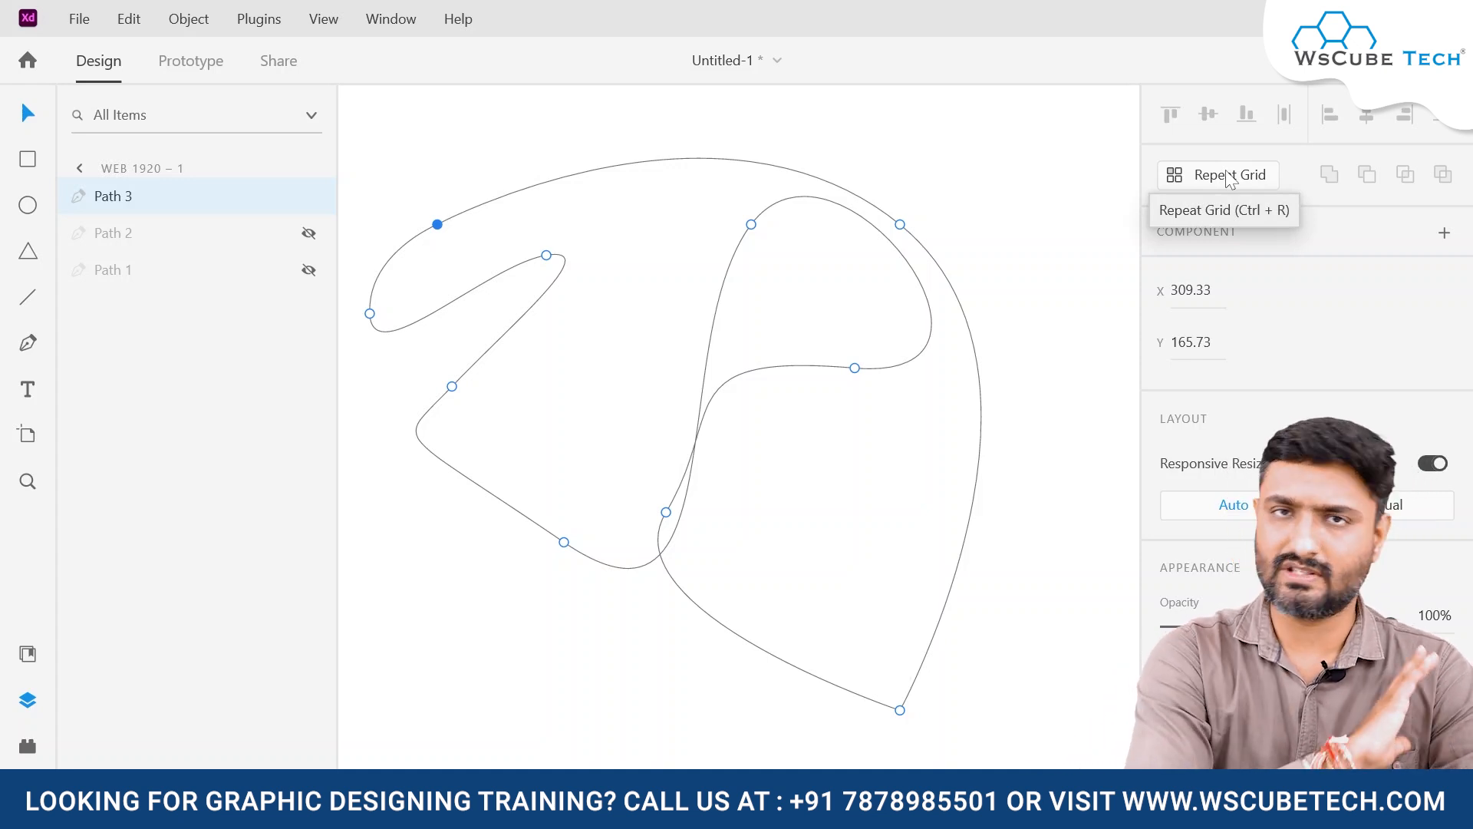
Fill the closed curved path with solid red #FF0000
scroll(1226, 171, down, 5)
scroll(1226, 172, up, 5)
scroll(1226, 172, down, 1)
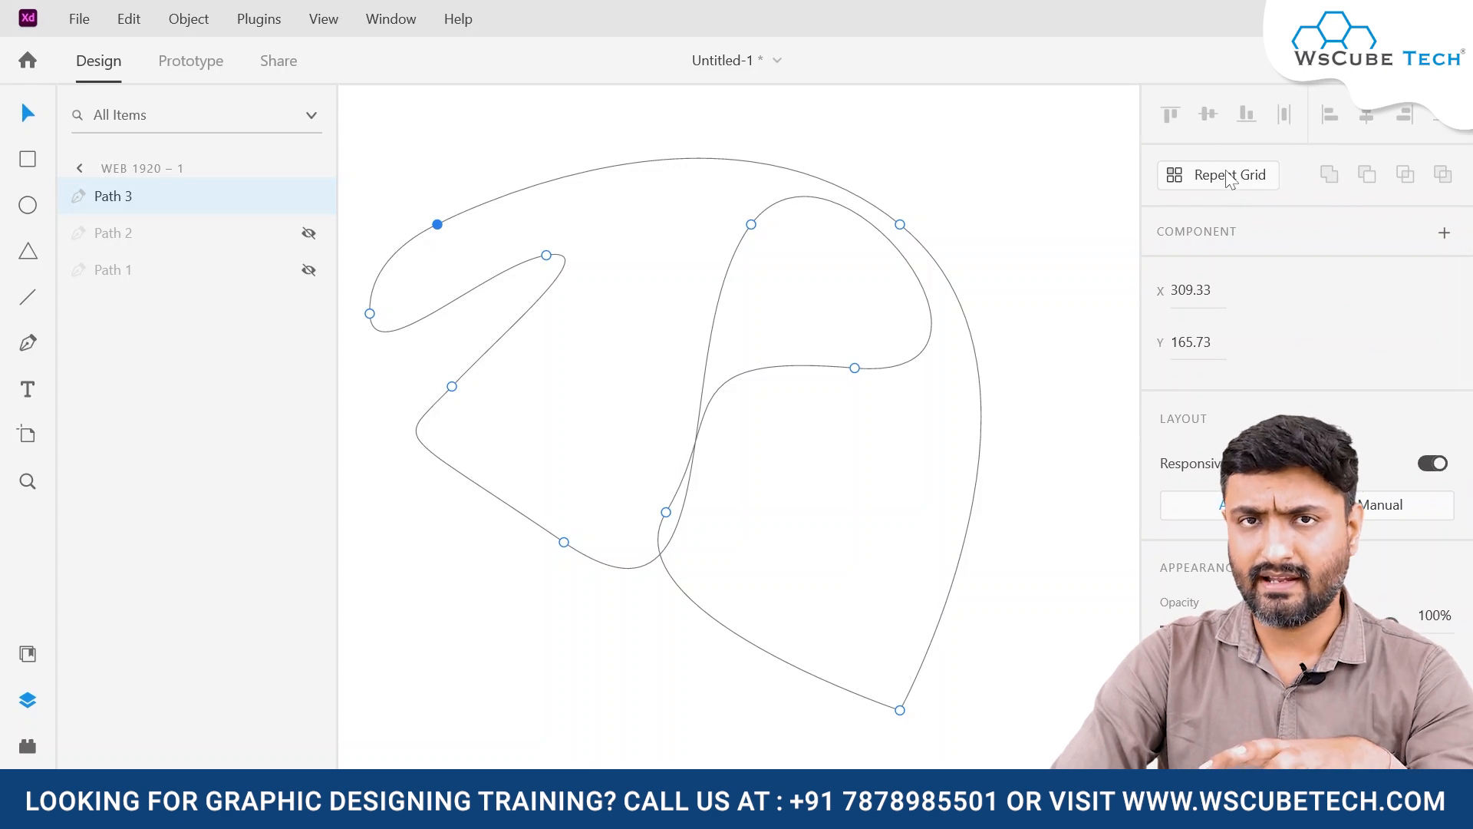
scroll(1226, 172, down, 6)
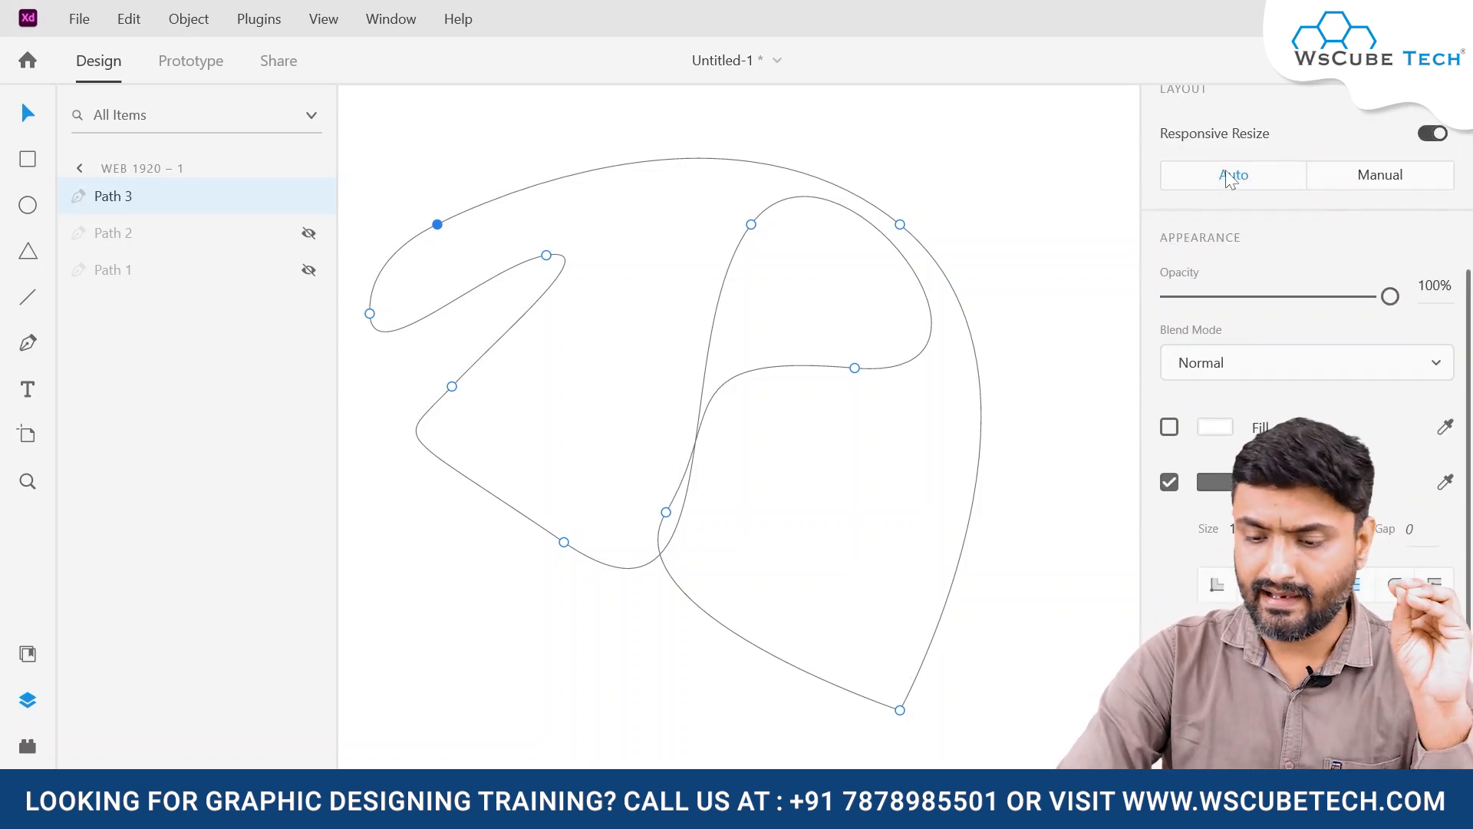
click(1215, 428)
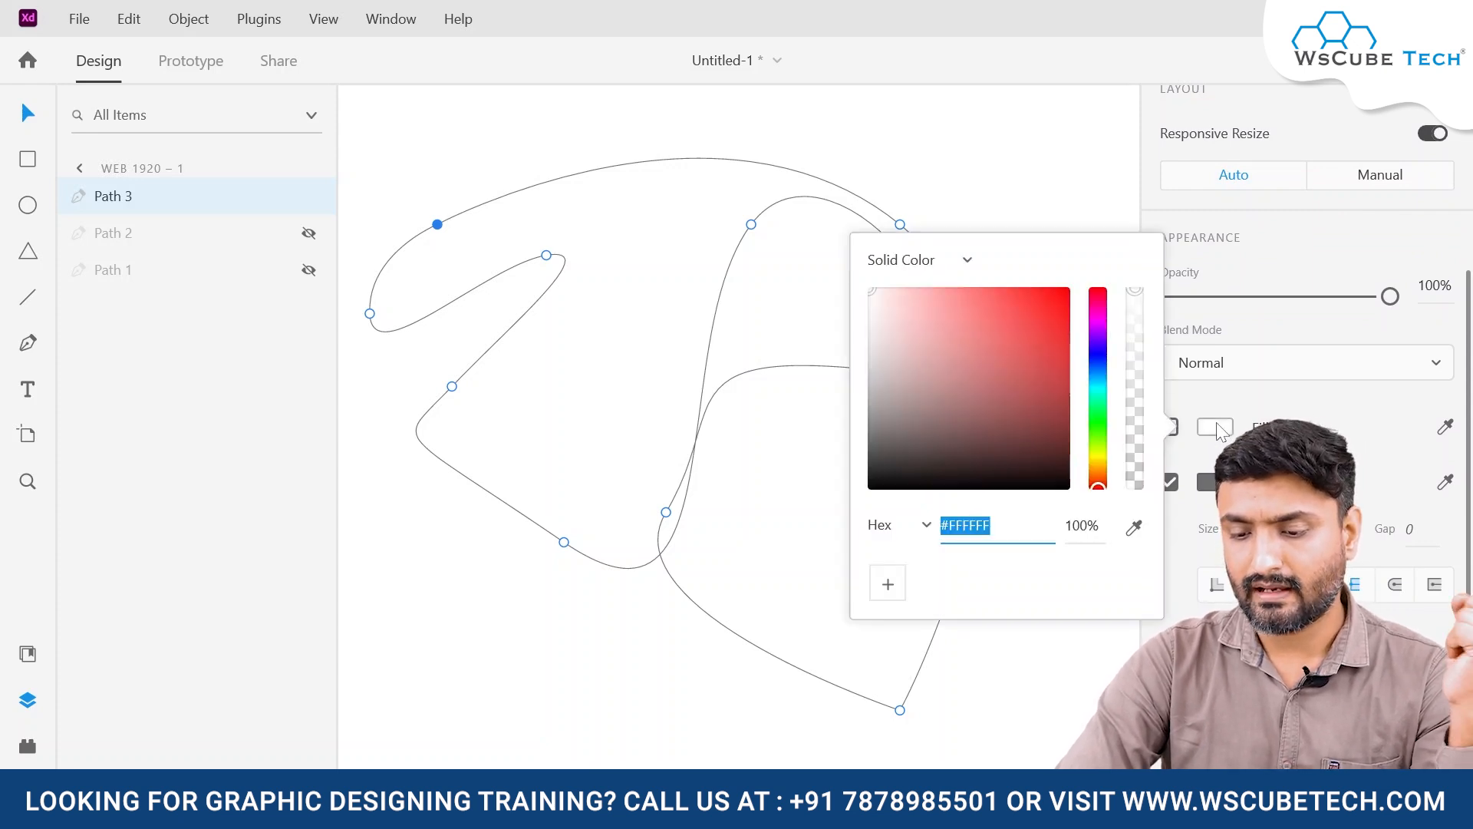
click(1015, 359)
drag(1048, 300, 1085, 263)
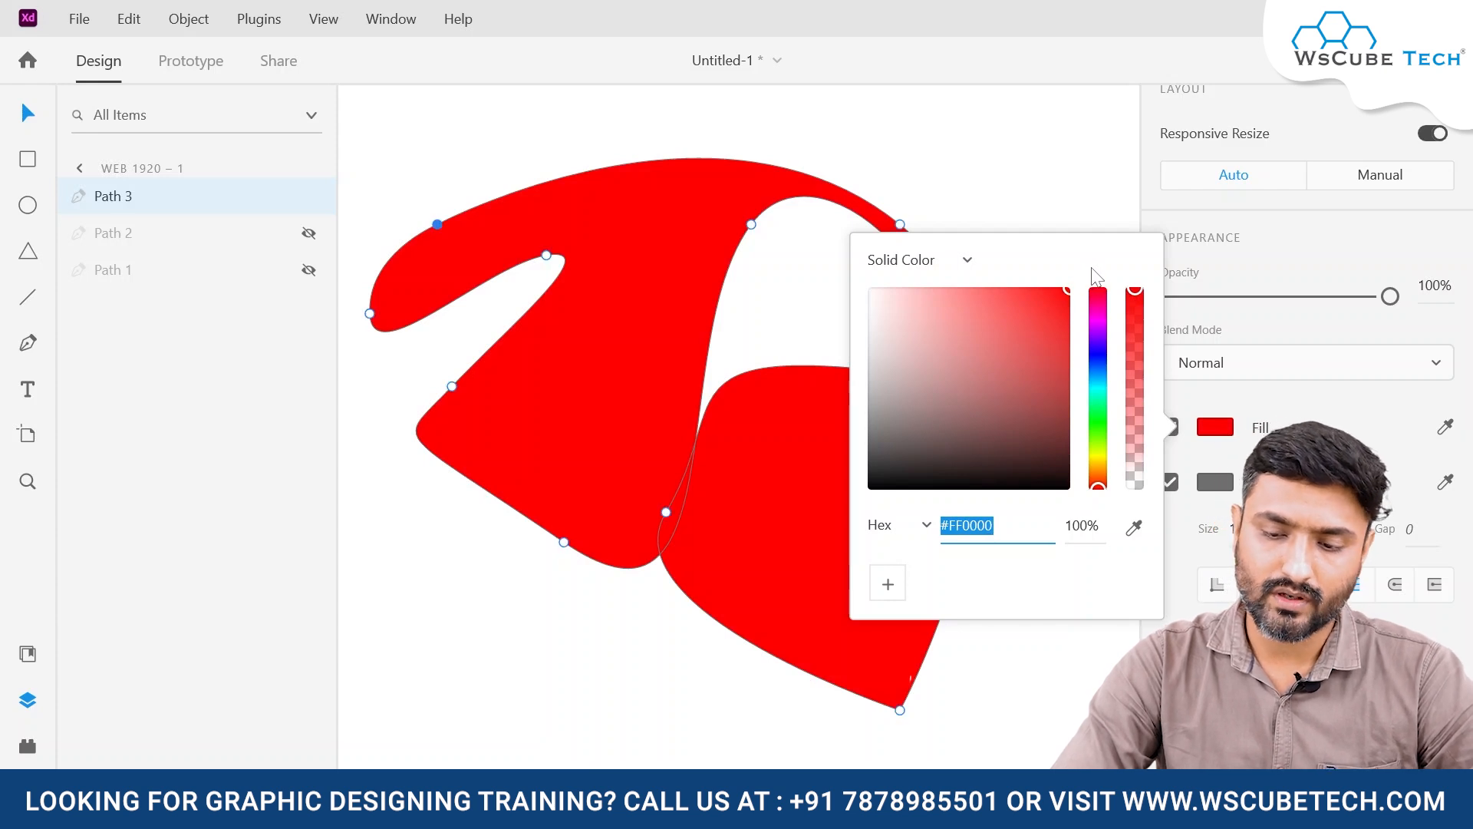
click(644, 391)
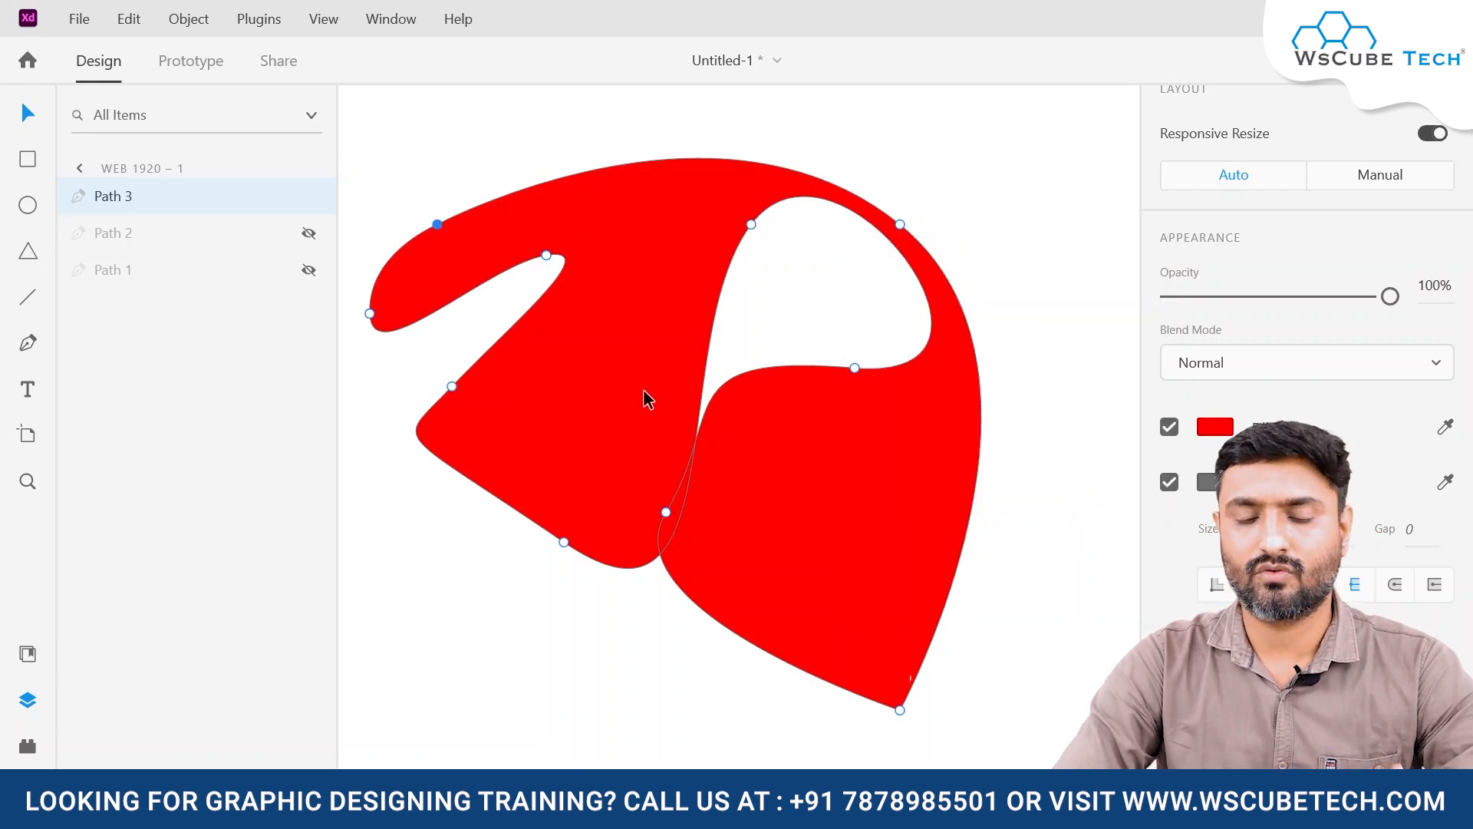
Set the curved path's border to near-black #080000 with a size of 15
click(1215, 482)
mouse_move(1045, 433)
mouse_down()
mouse_move(1052, 517)
mouse_move(1039, 398)
mouse_move(1070, 399)
mouse_move(1067, 522)
mouse_up()
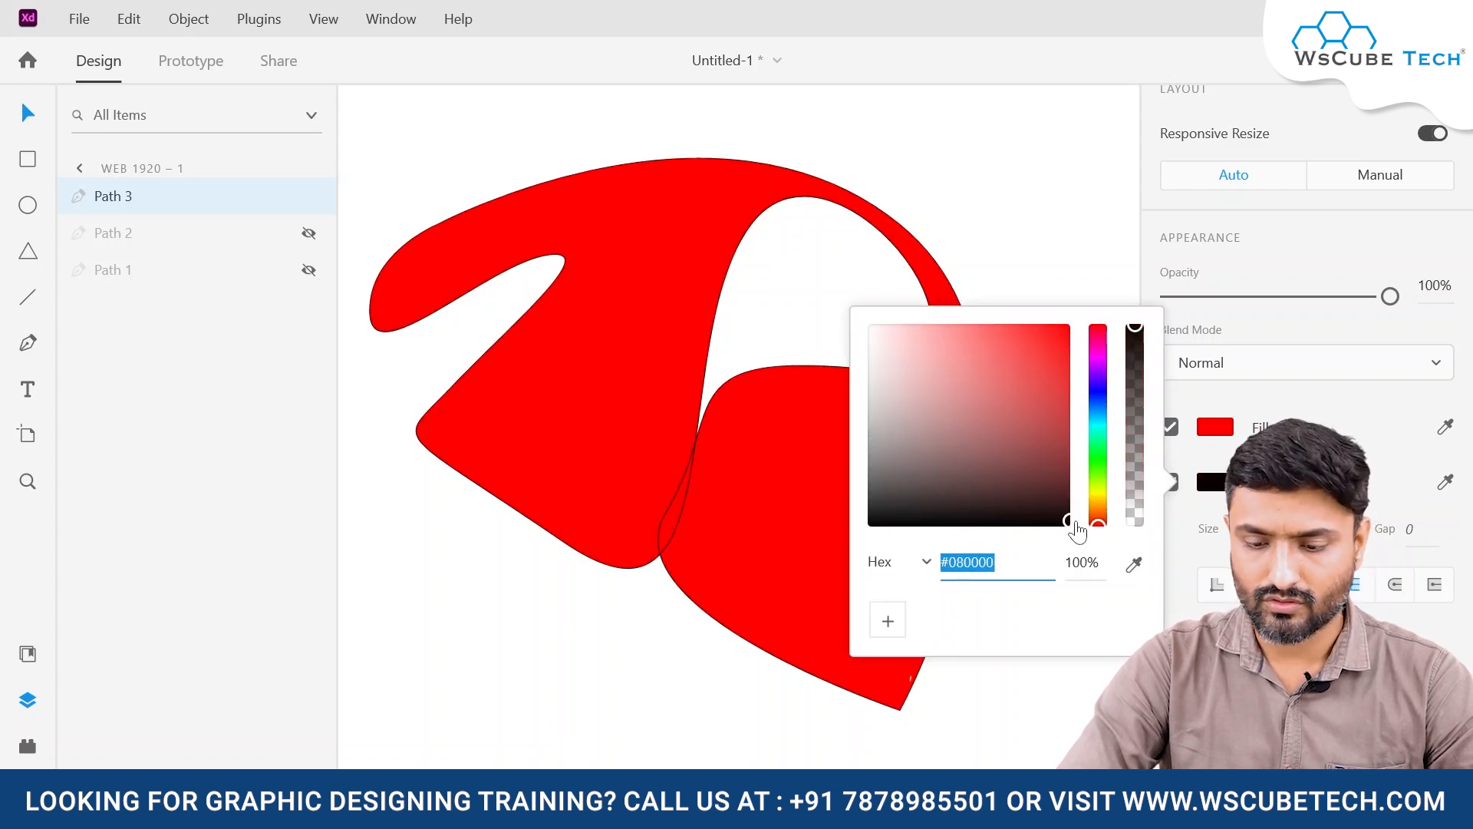
click(1237, 529)
text(15)
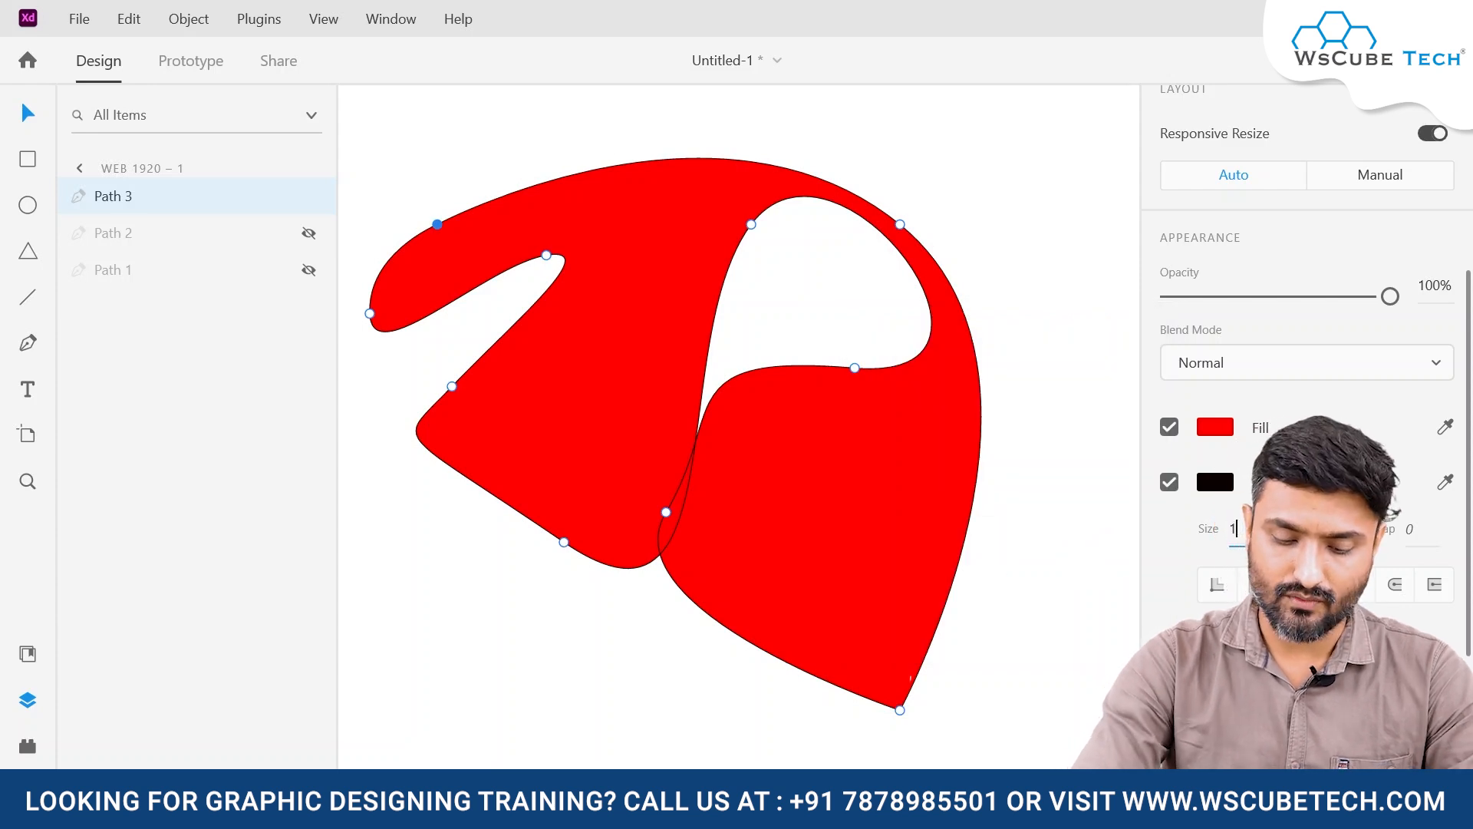
key(Return)
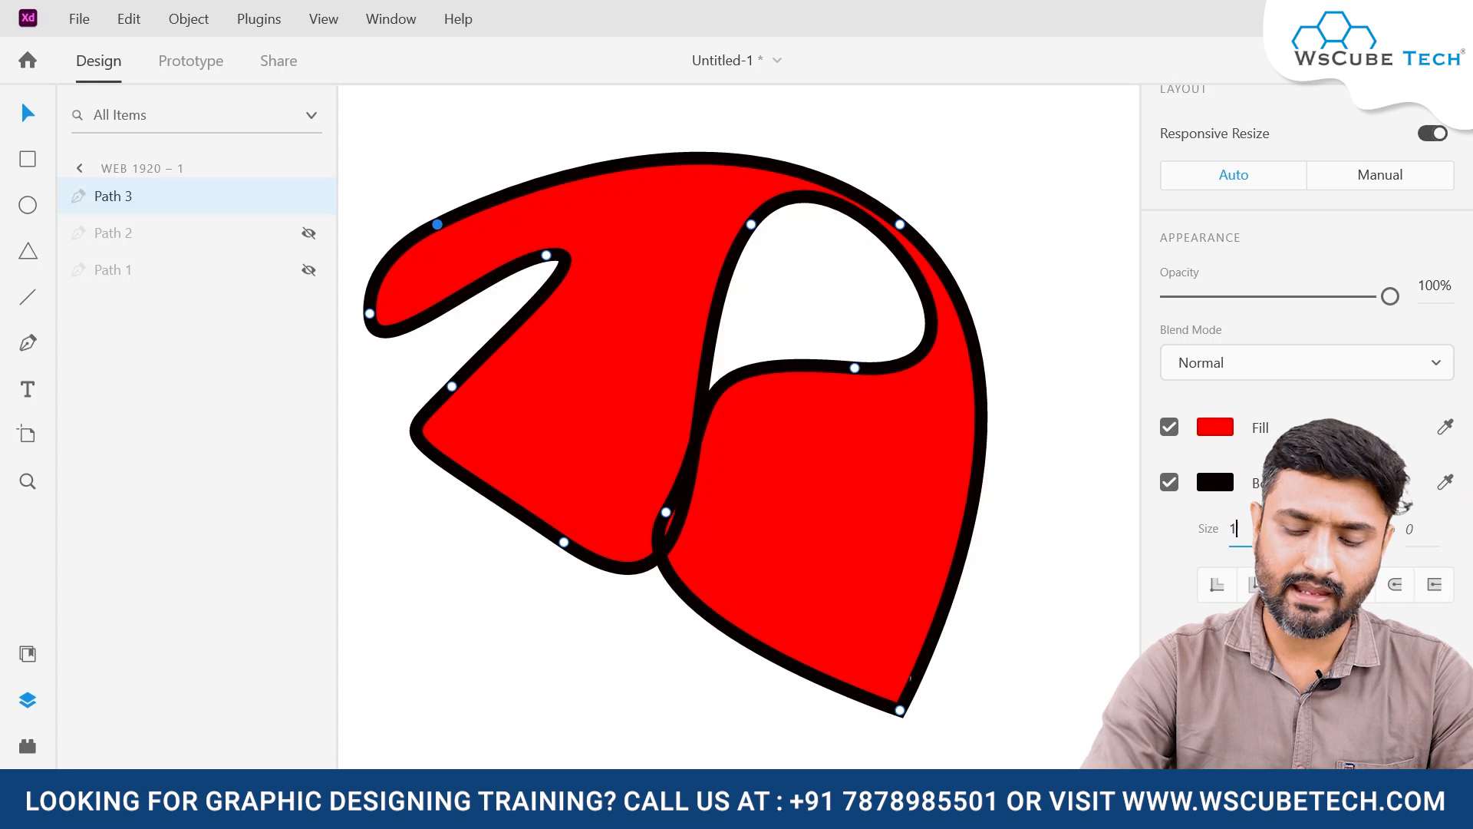
Reduce the curved path's border size to 5
key(Escape)
key(Return)
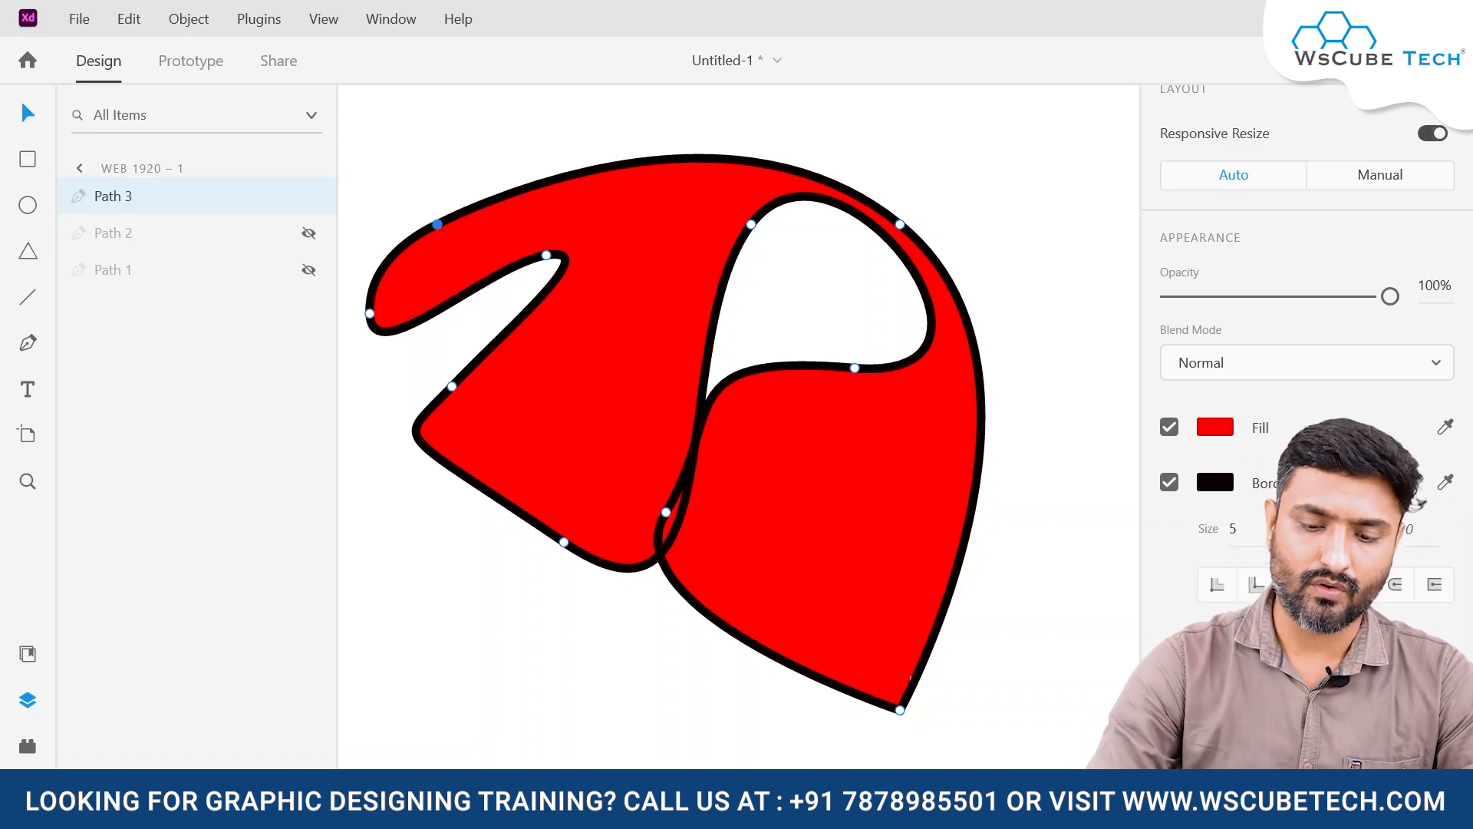
key(Escape)
key(Return)
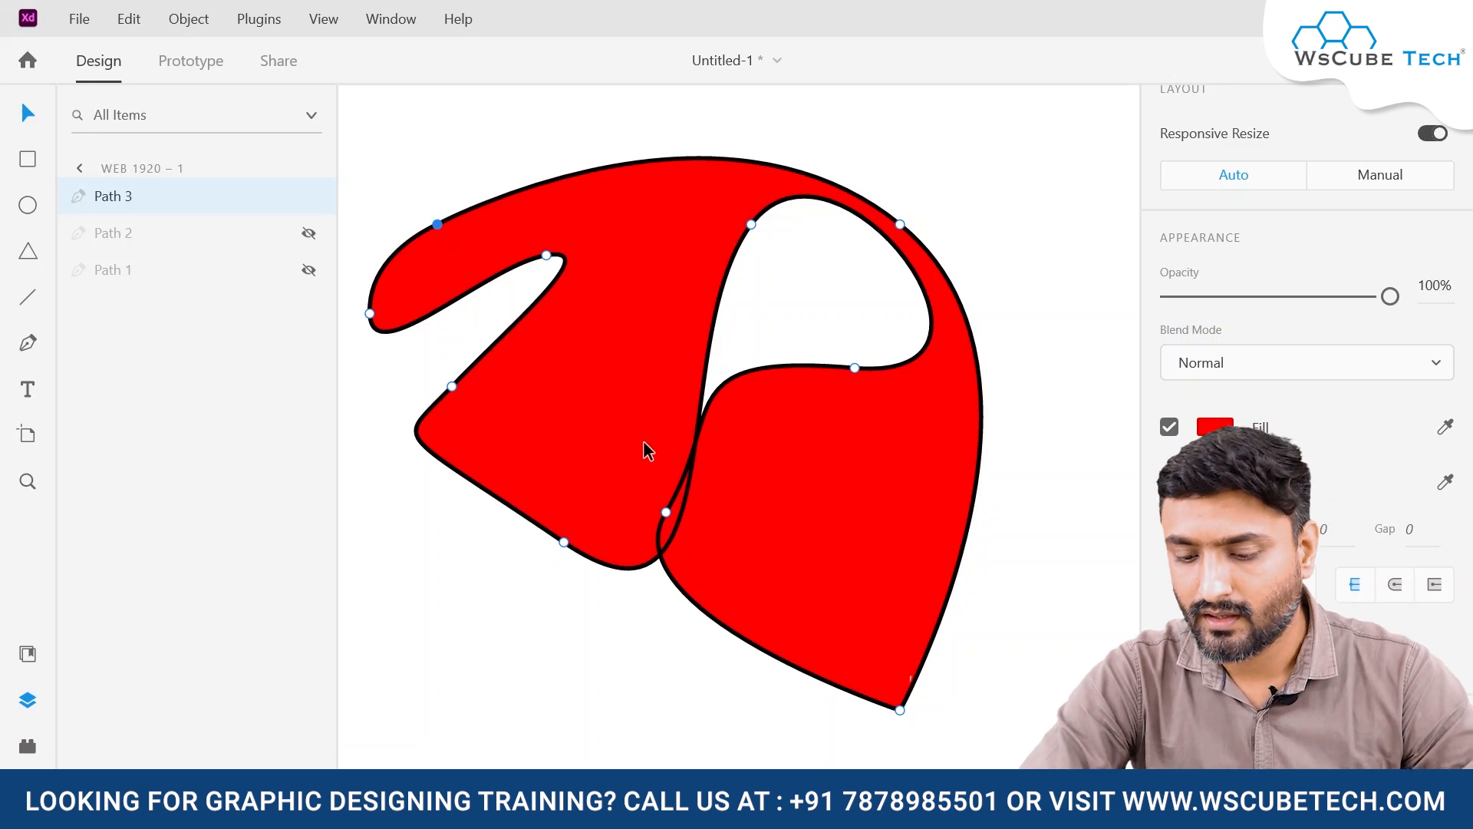
scroll(1304, 345, down, 3)
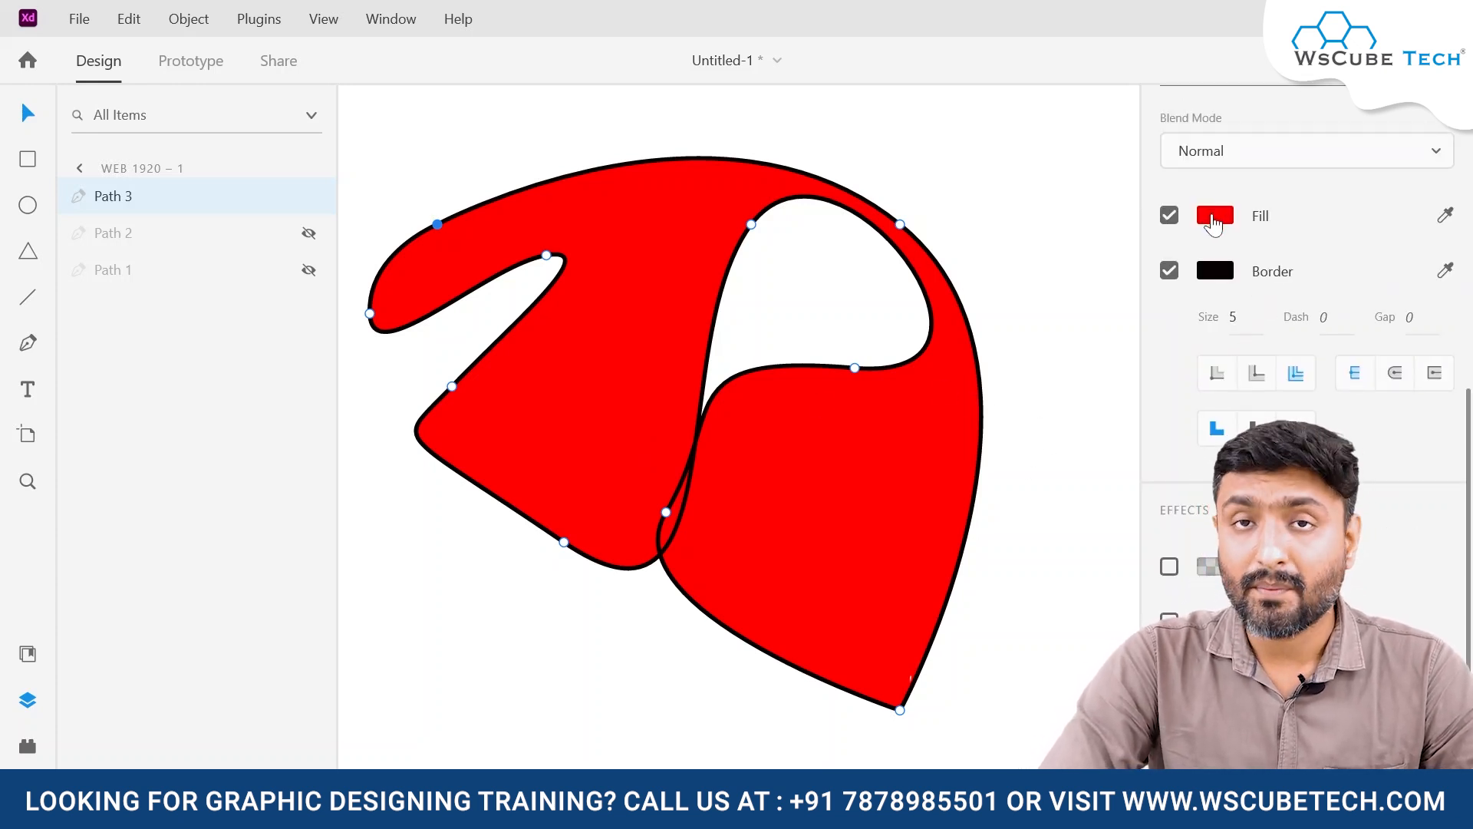
scroll(1235, 376, up, 3)
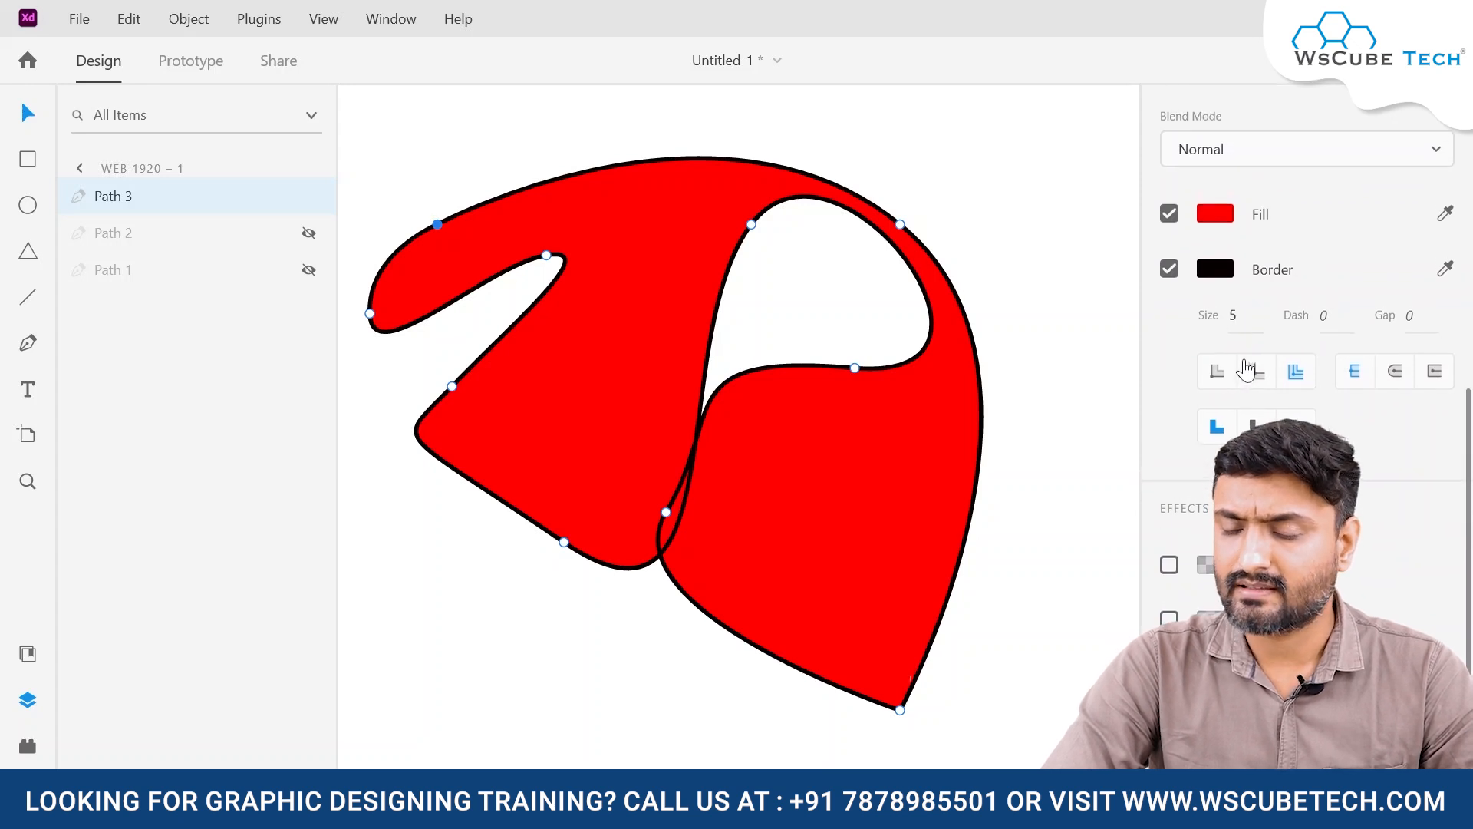
scroll(1246, 370, down, 1)
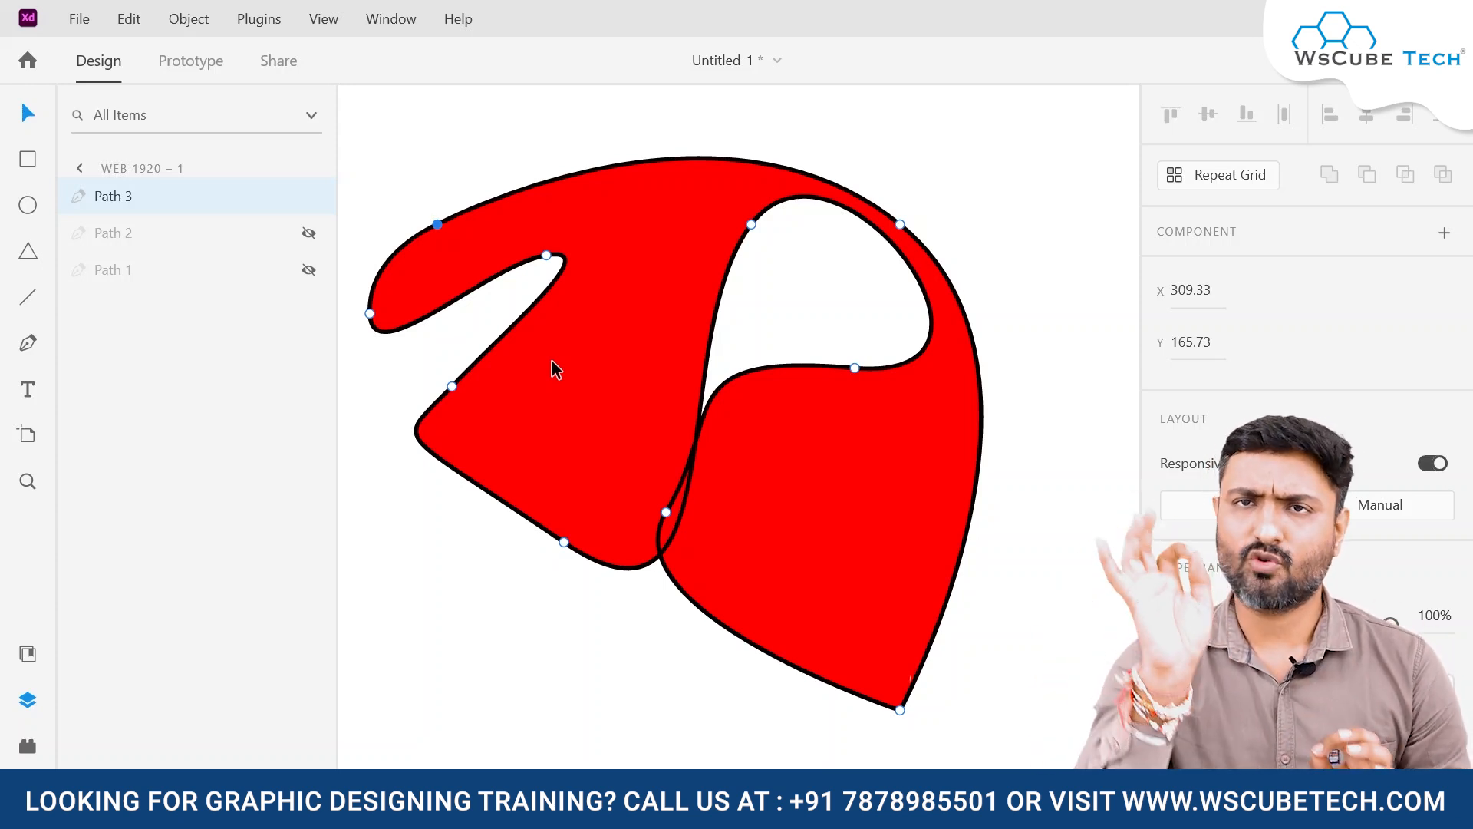
Start a new Pen path on the red shape's upper outer edge at about (540, 89)
click(22, 343)
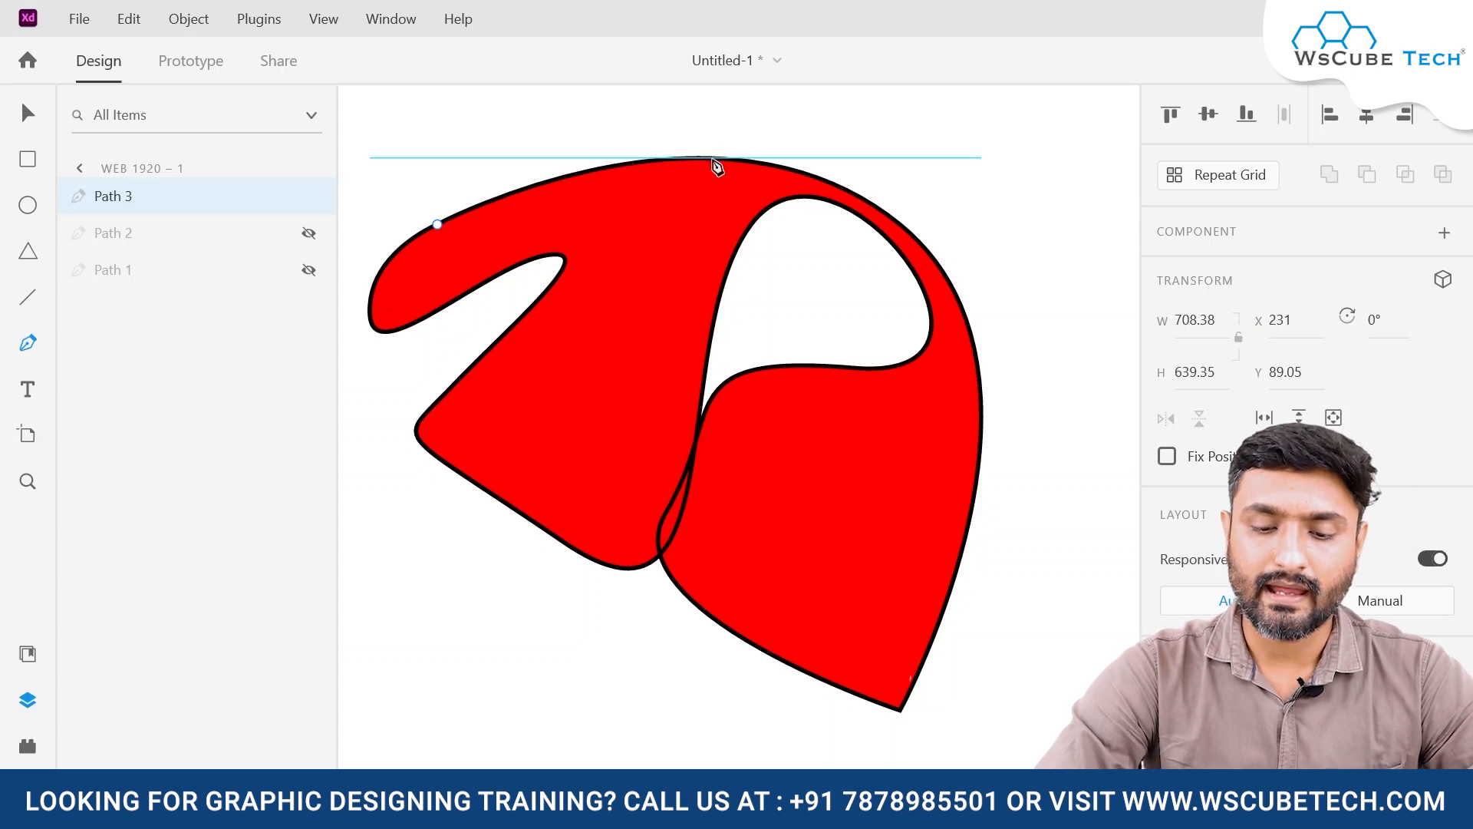
click(635, 158)
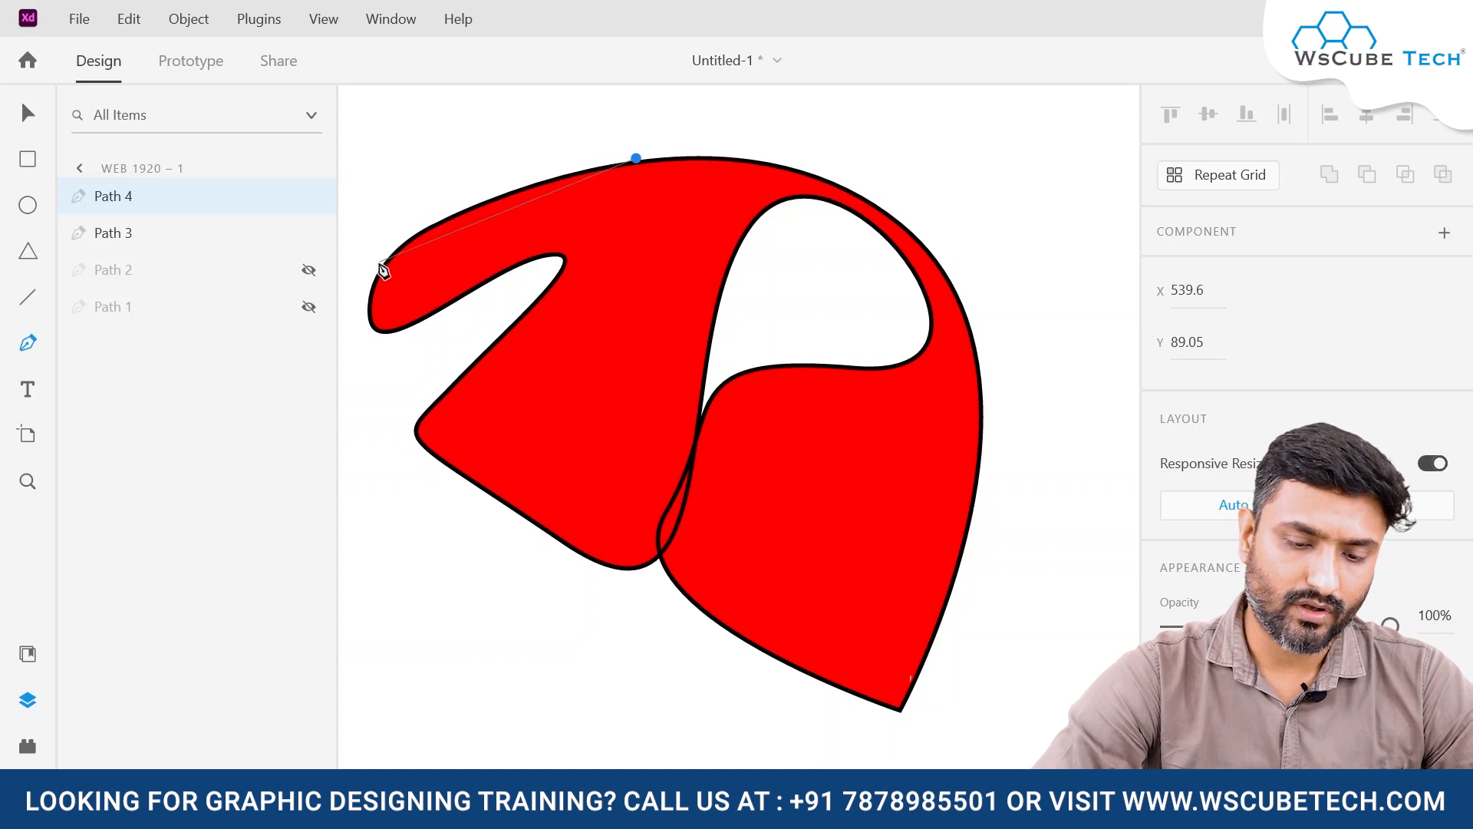
Try to trace the red shape's outer edge with smooth anchors at about (283, 181) and (233, 282), then undo them
click(415, 239)
mouse_move(420, 245)
mouse_down()
mouse_move(441, 264)
mouse_move(403, 265)
mouse_up()
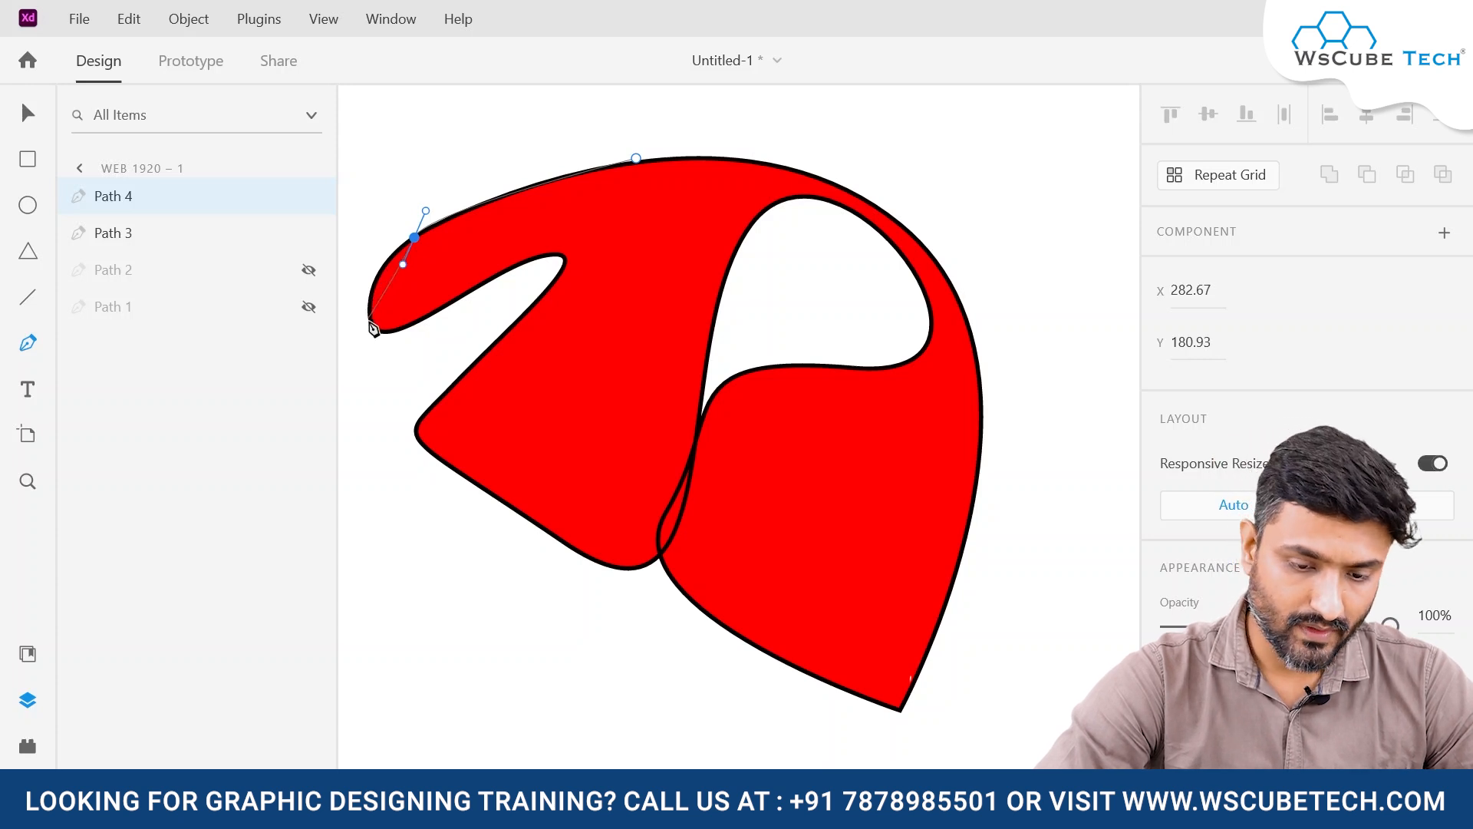
drag(374, 329, 382, 380)
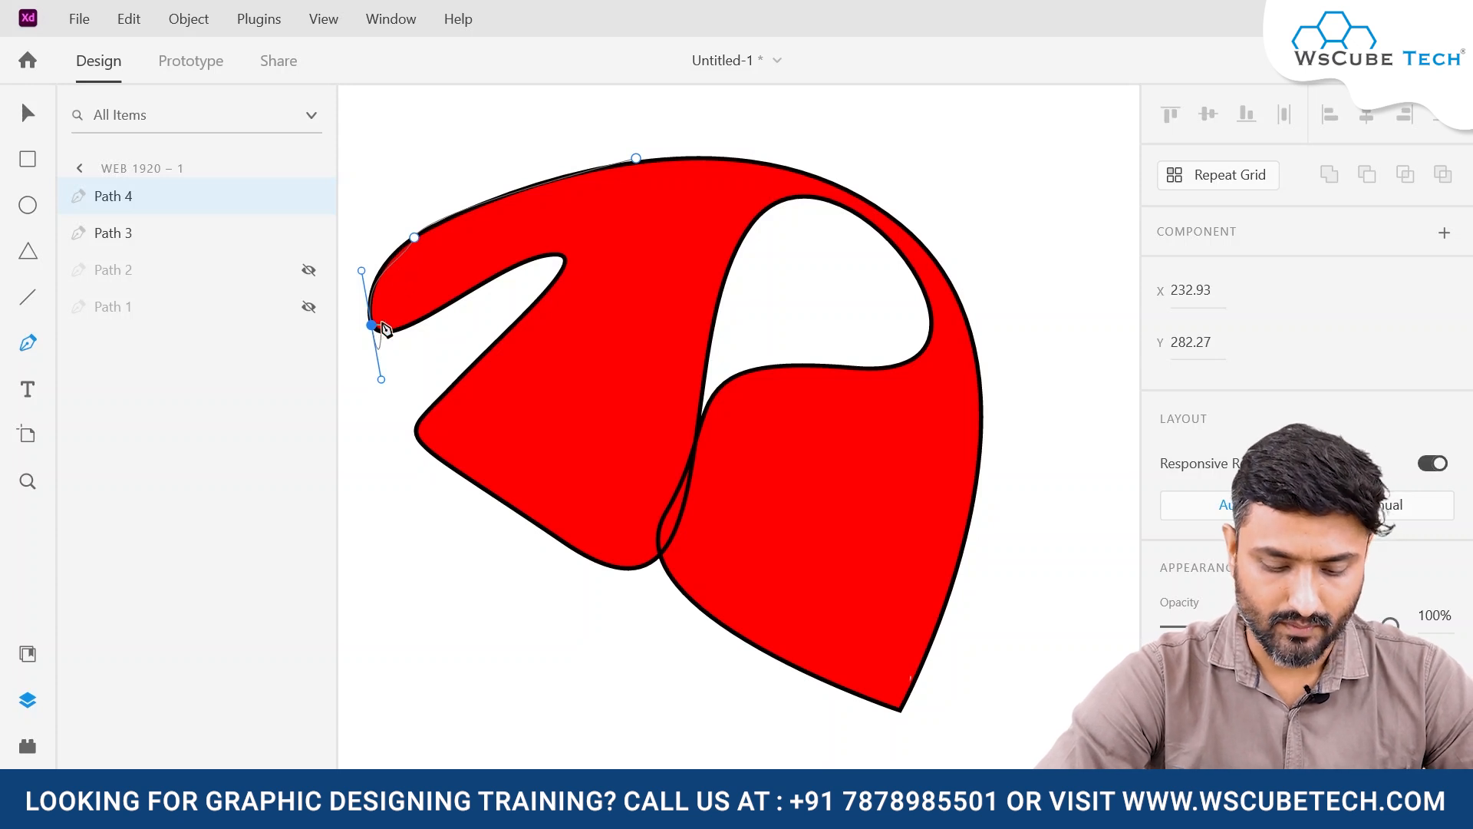
scroll(384, 330, up, 10)
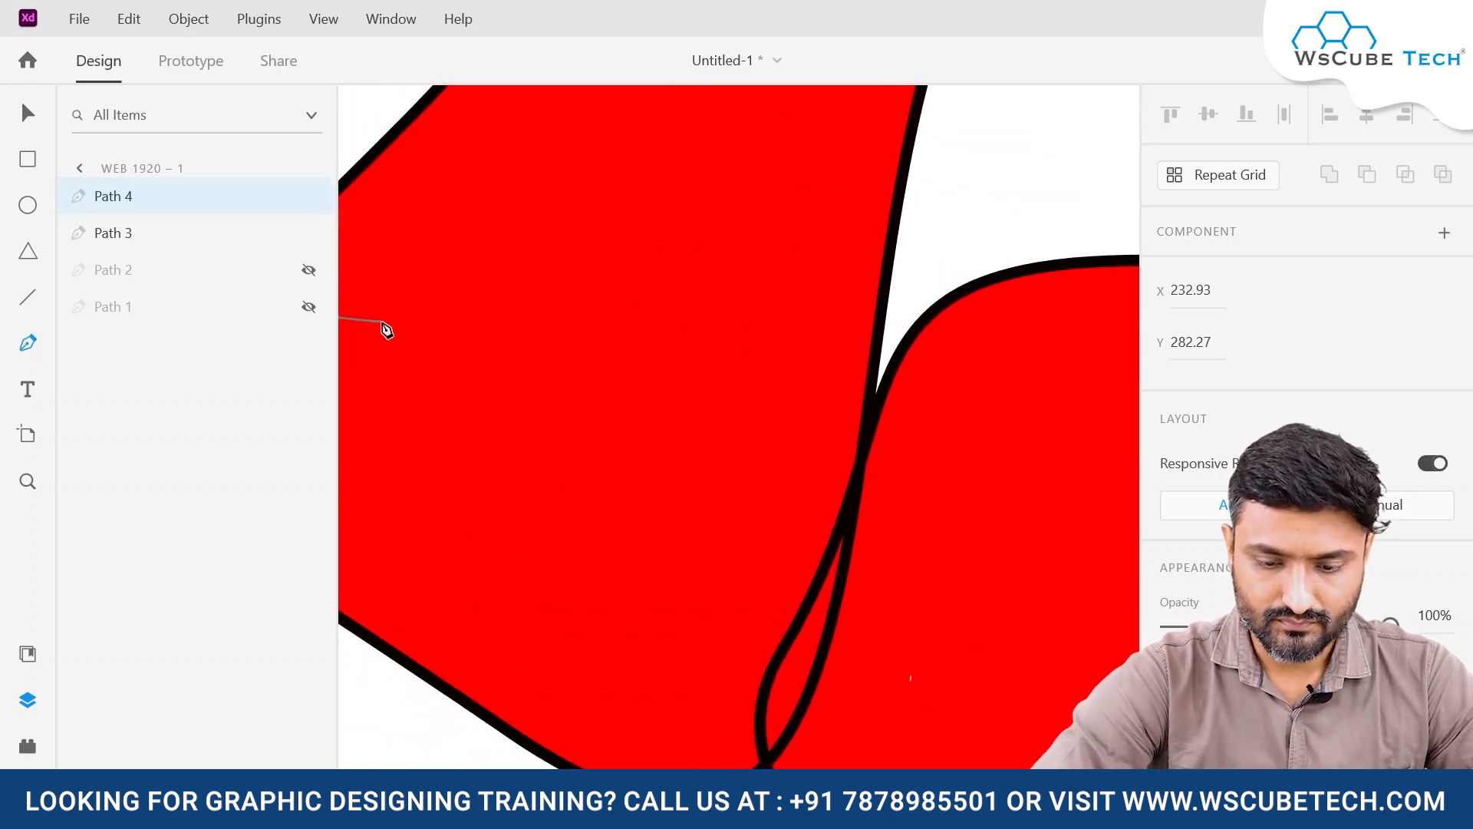
scroll(383, 330, down, 8)
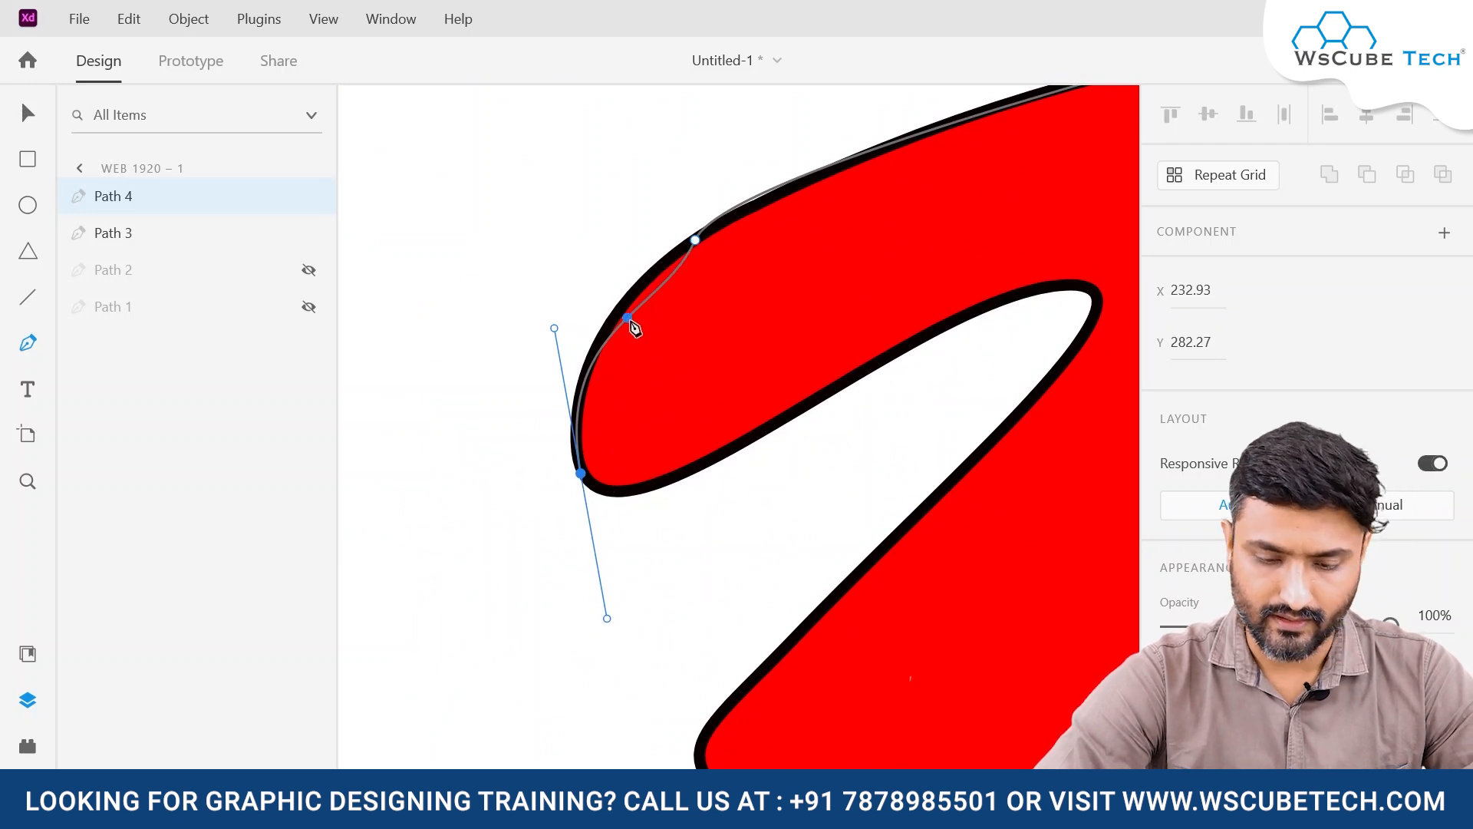
click(629, 317)
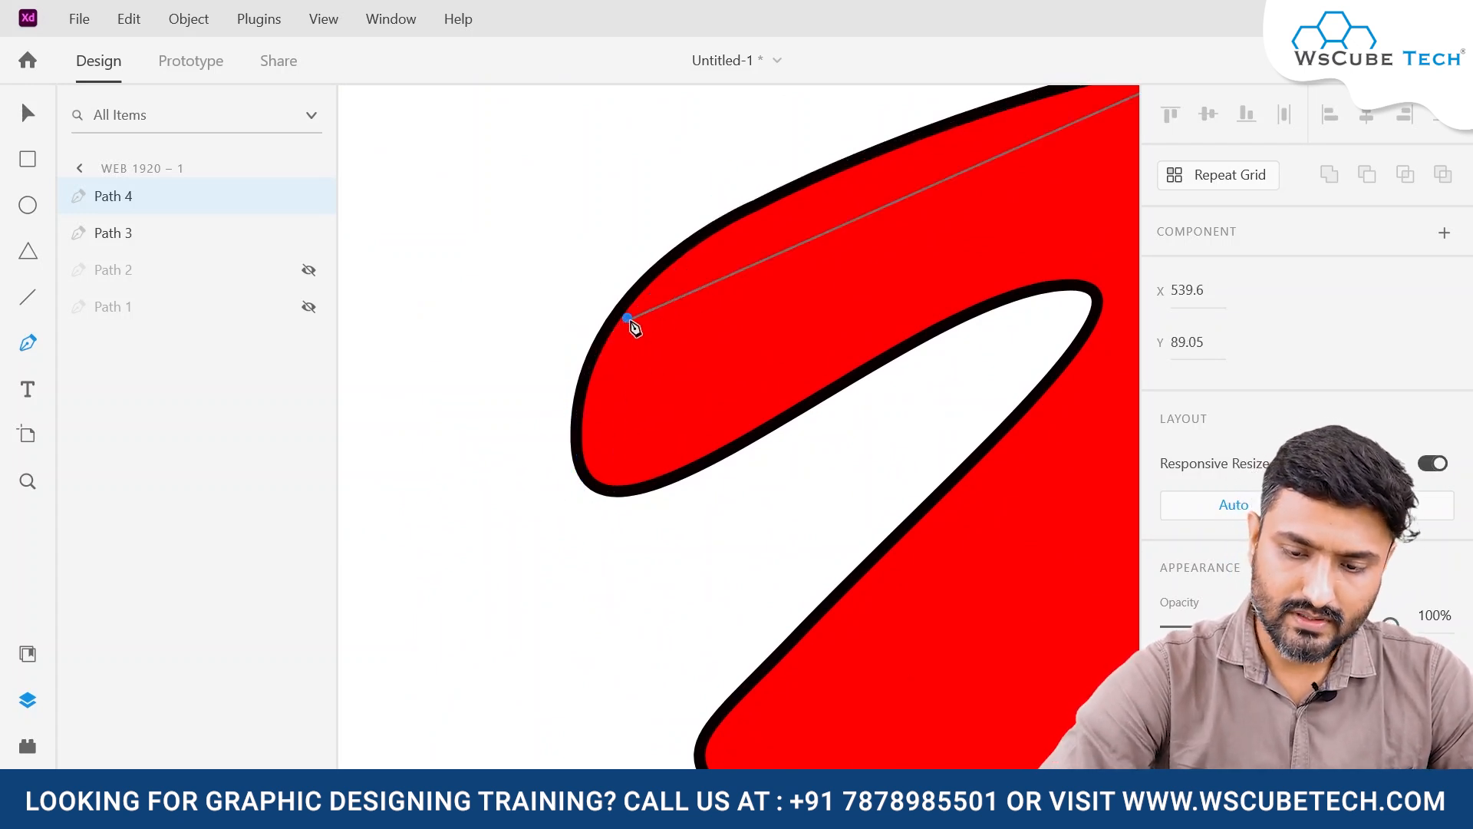
Move the new path's starting anchor to about (540, 91) and add a smooth anchor at about (351, 144) following the outer edge
scroll(777, 170, up, 2)
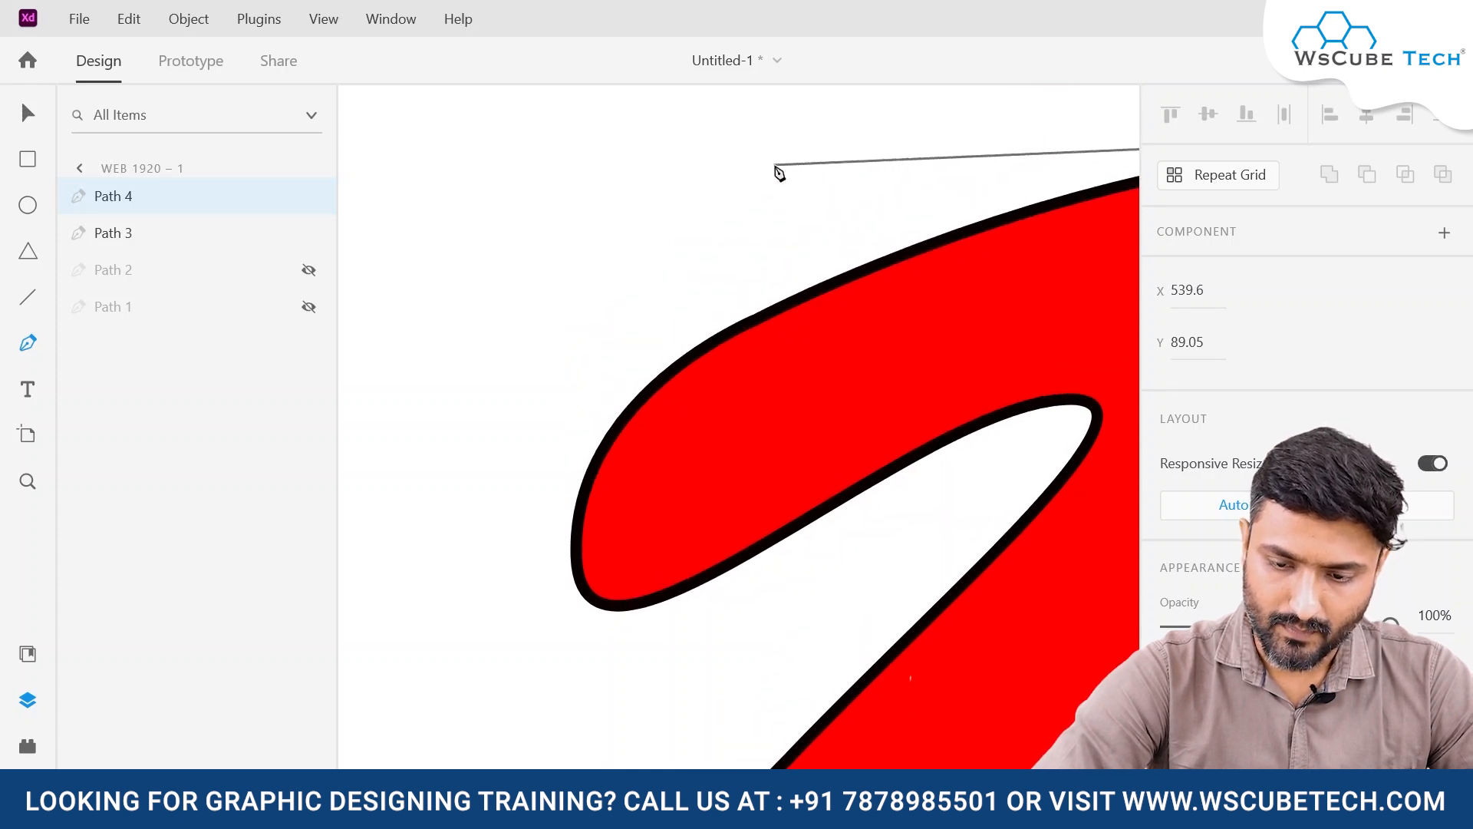
scroll(780, 173, right, 3)
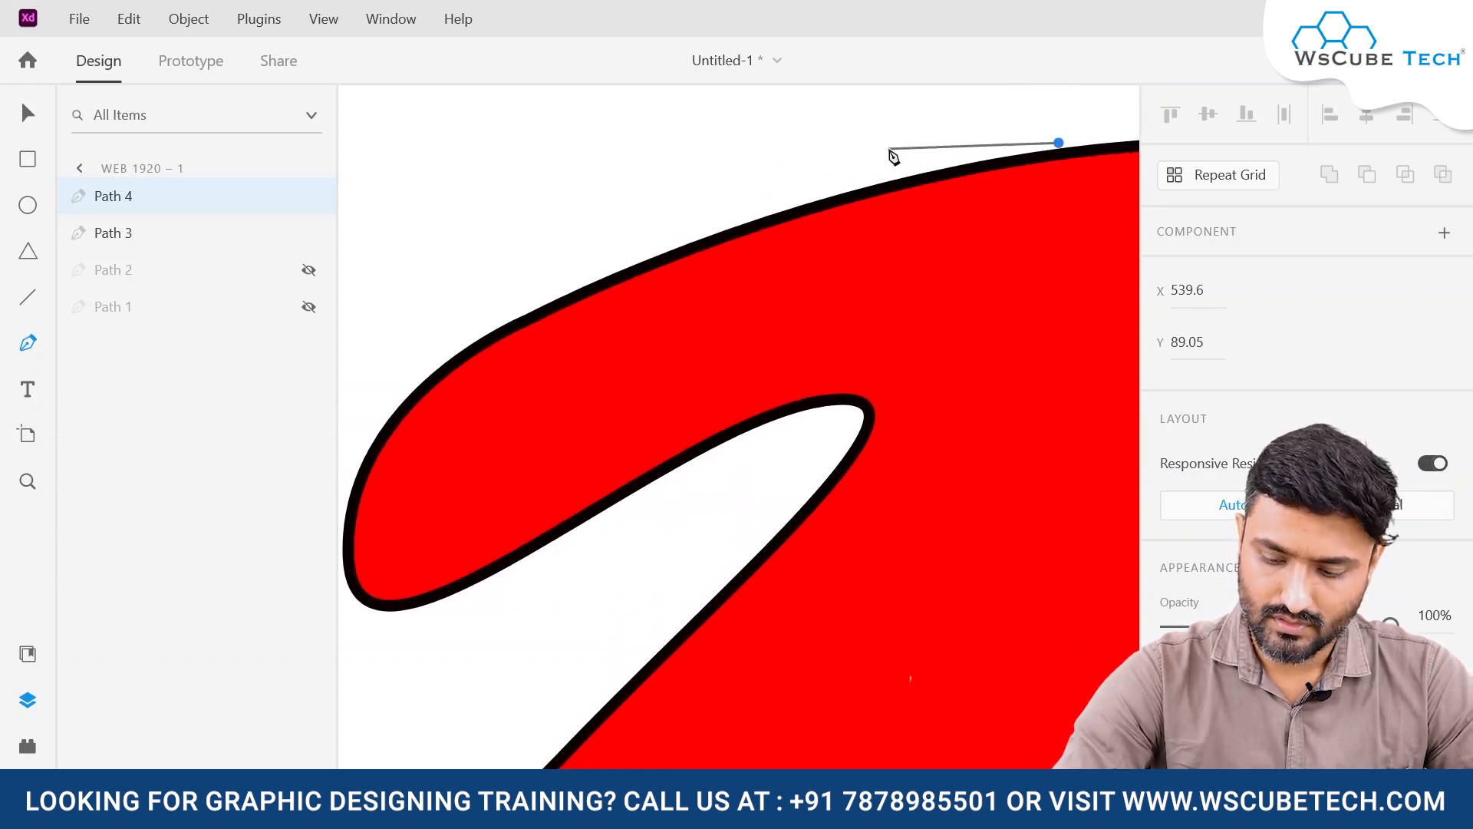
click(1060, 148)
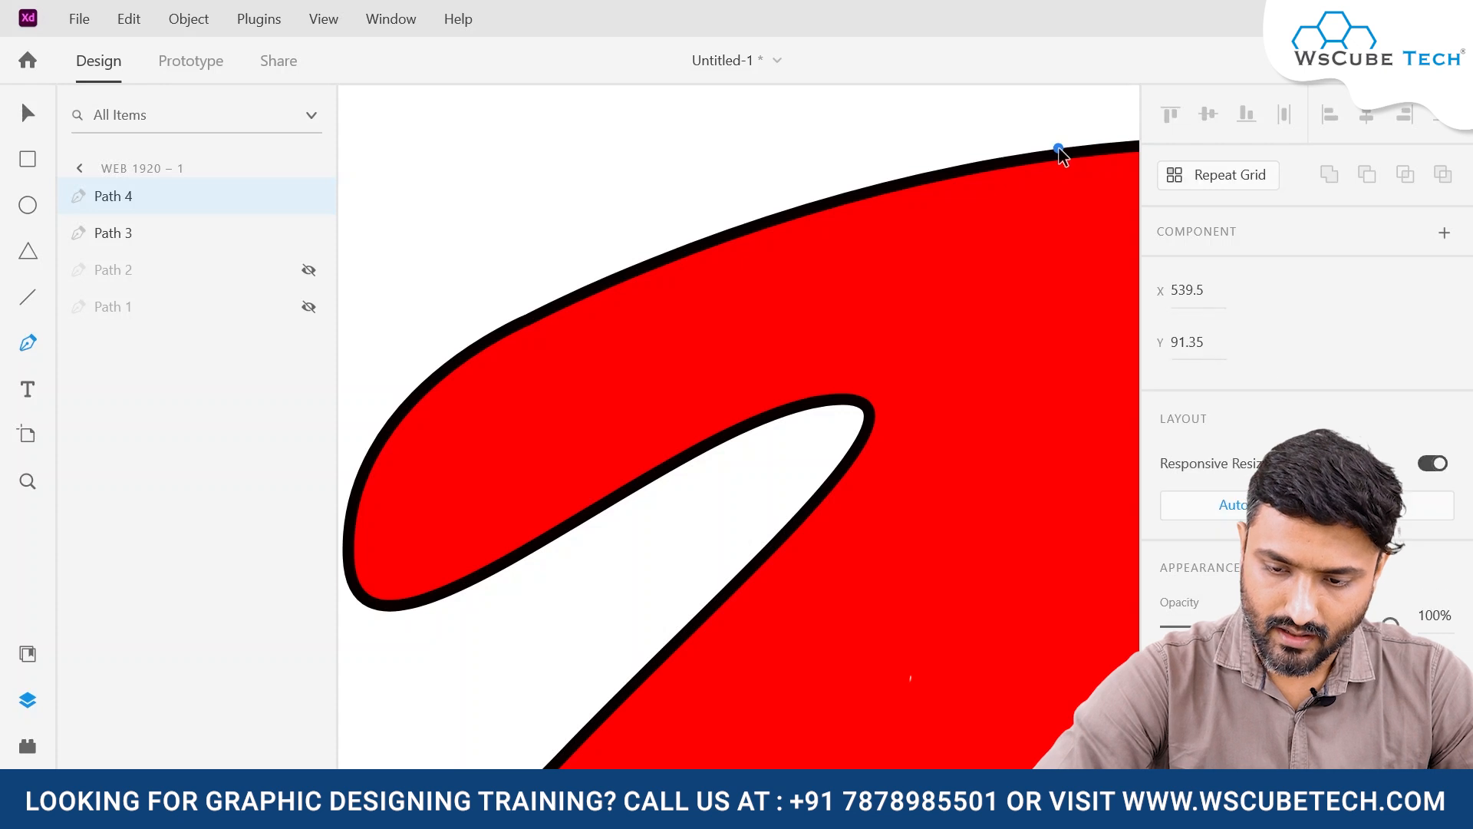
click(625, 271)
drag(625, 271, 491, 352)
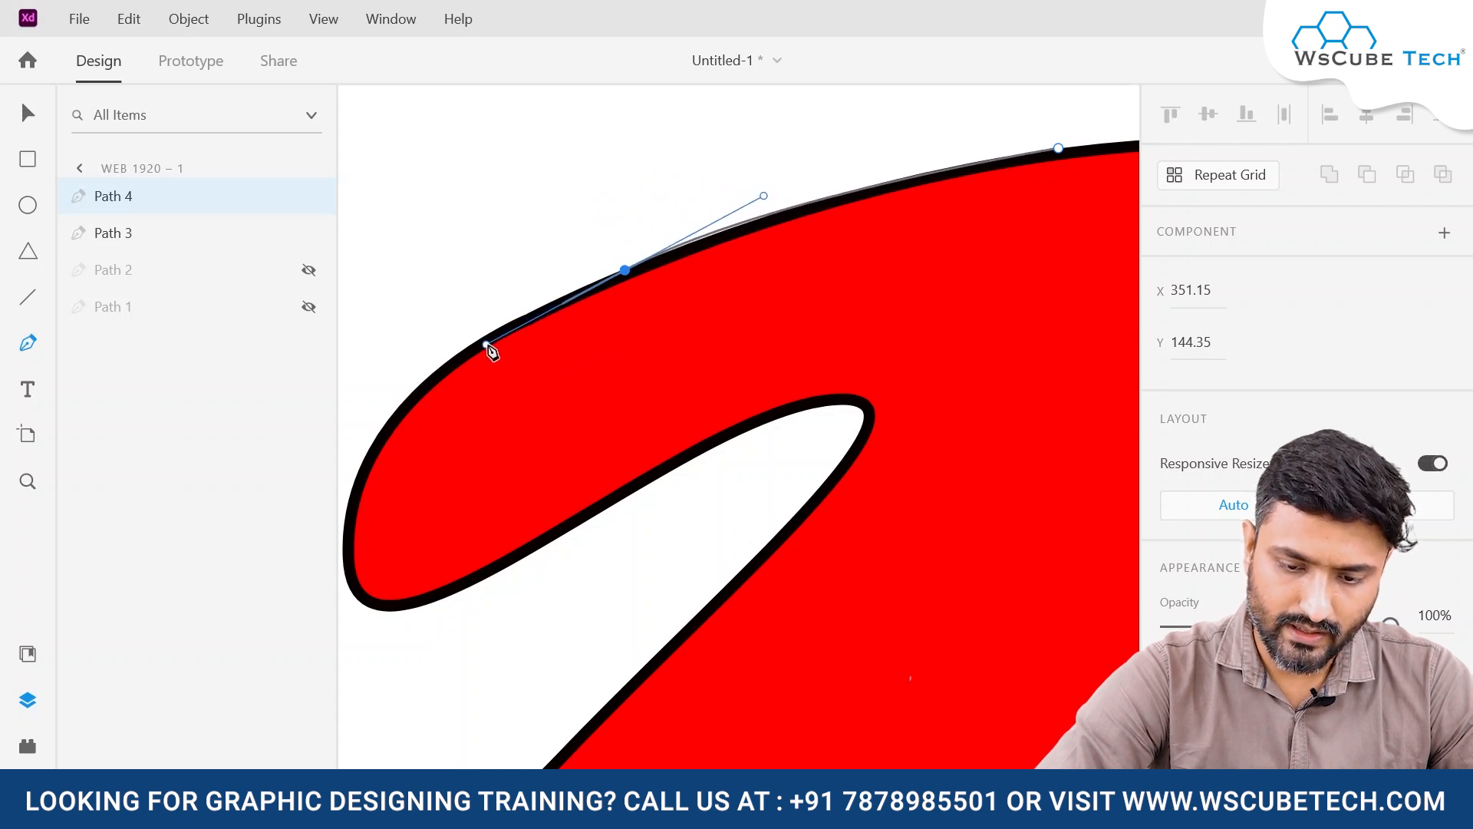